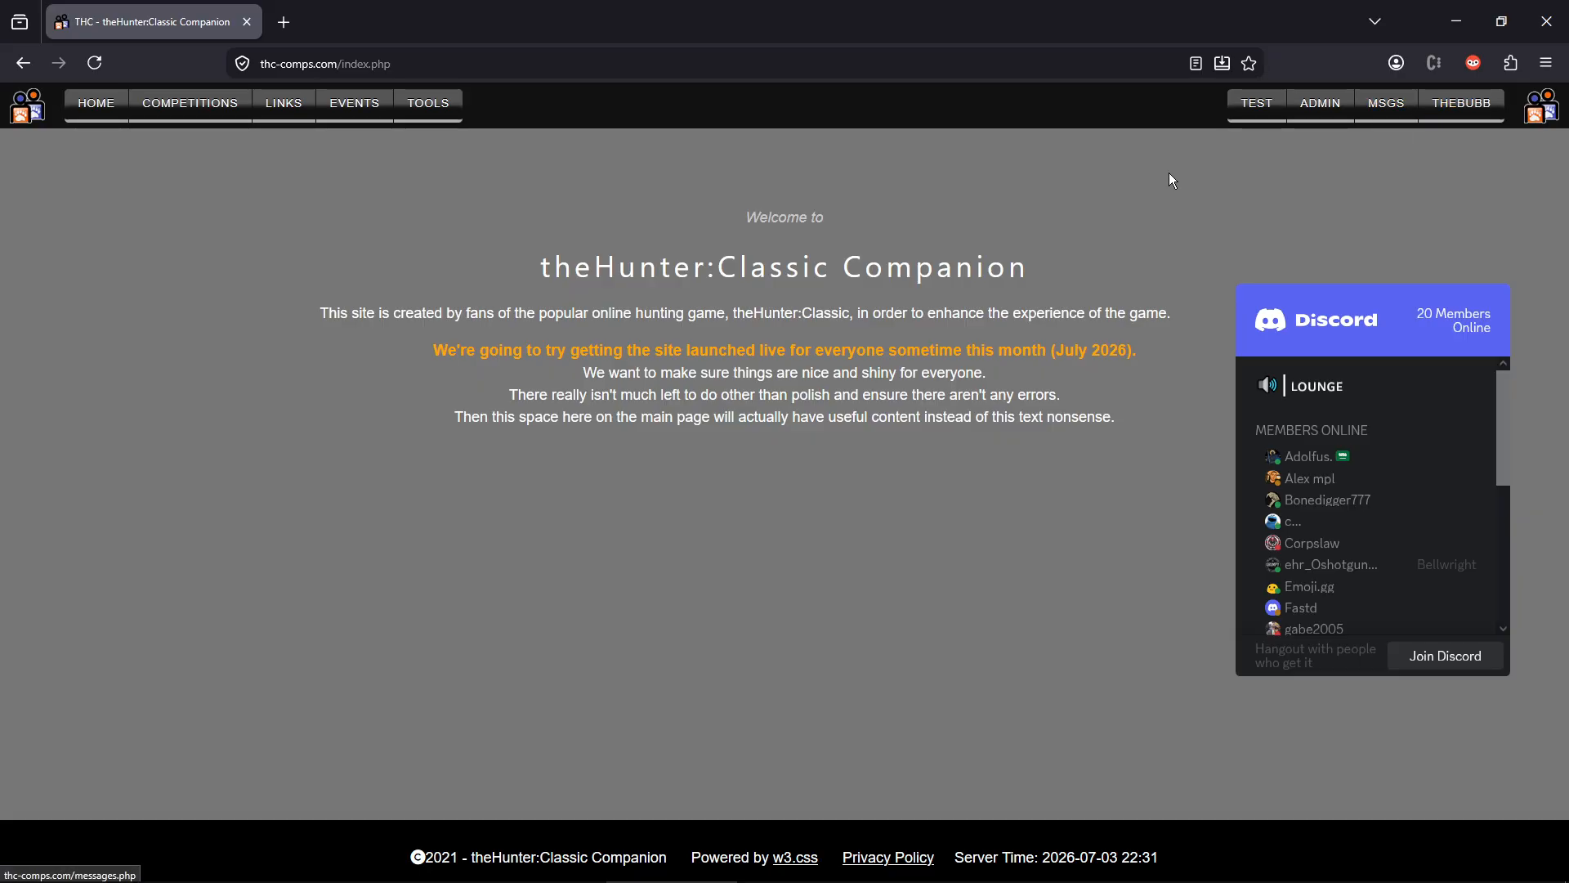
- Open the form for creating a competition and look over its instructions and first fields
mouse_move(194, 113)
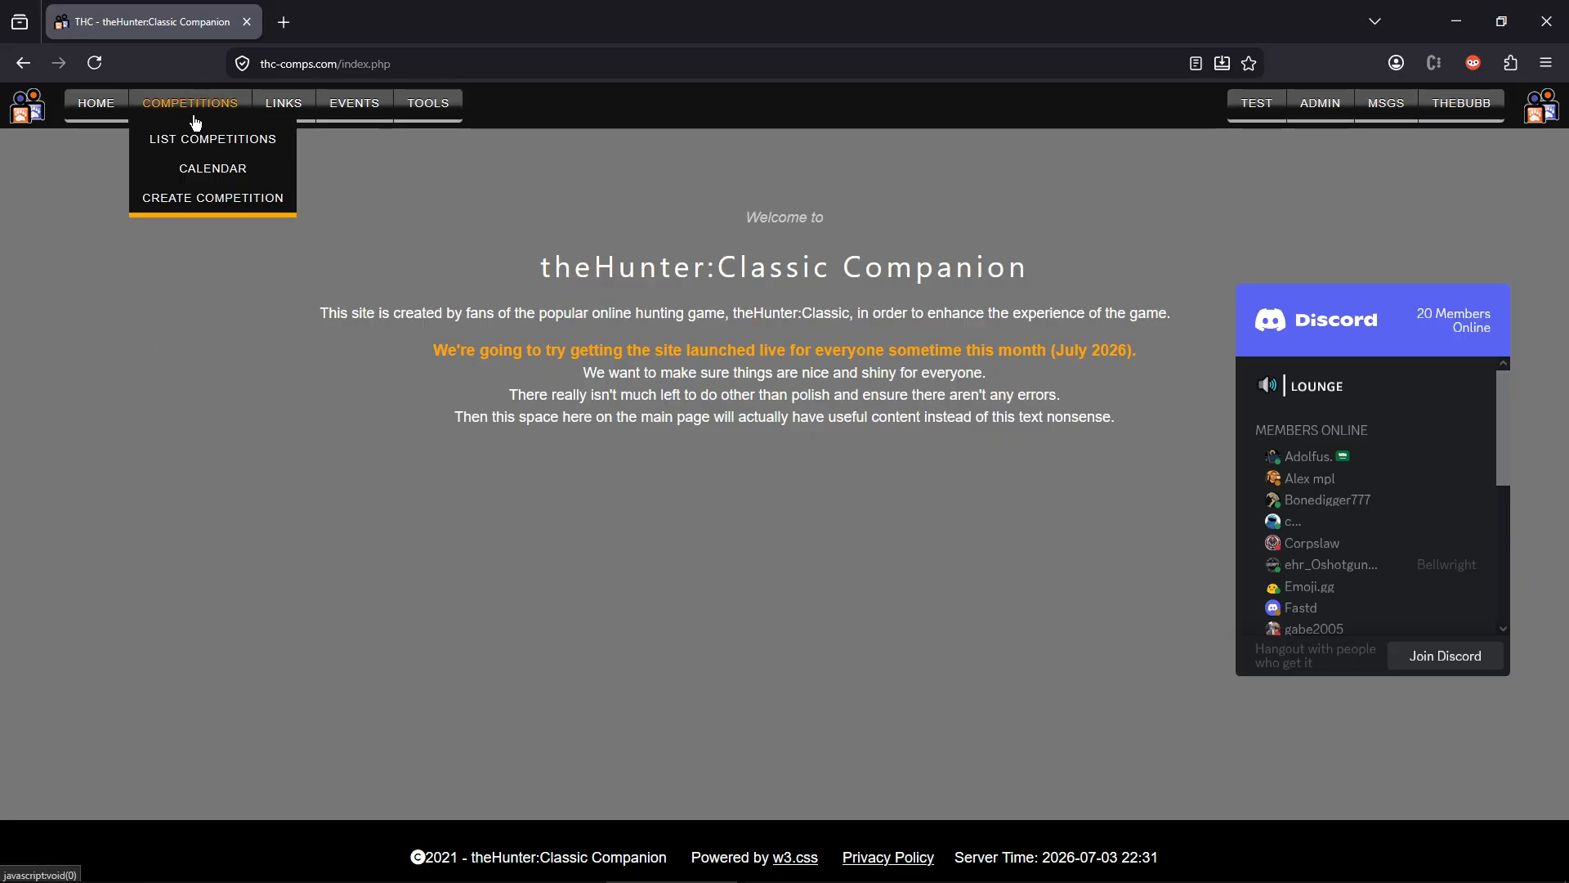
click(194, 202)
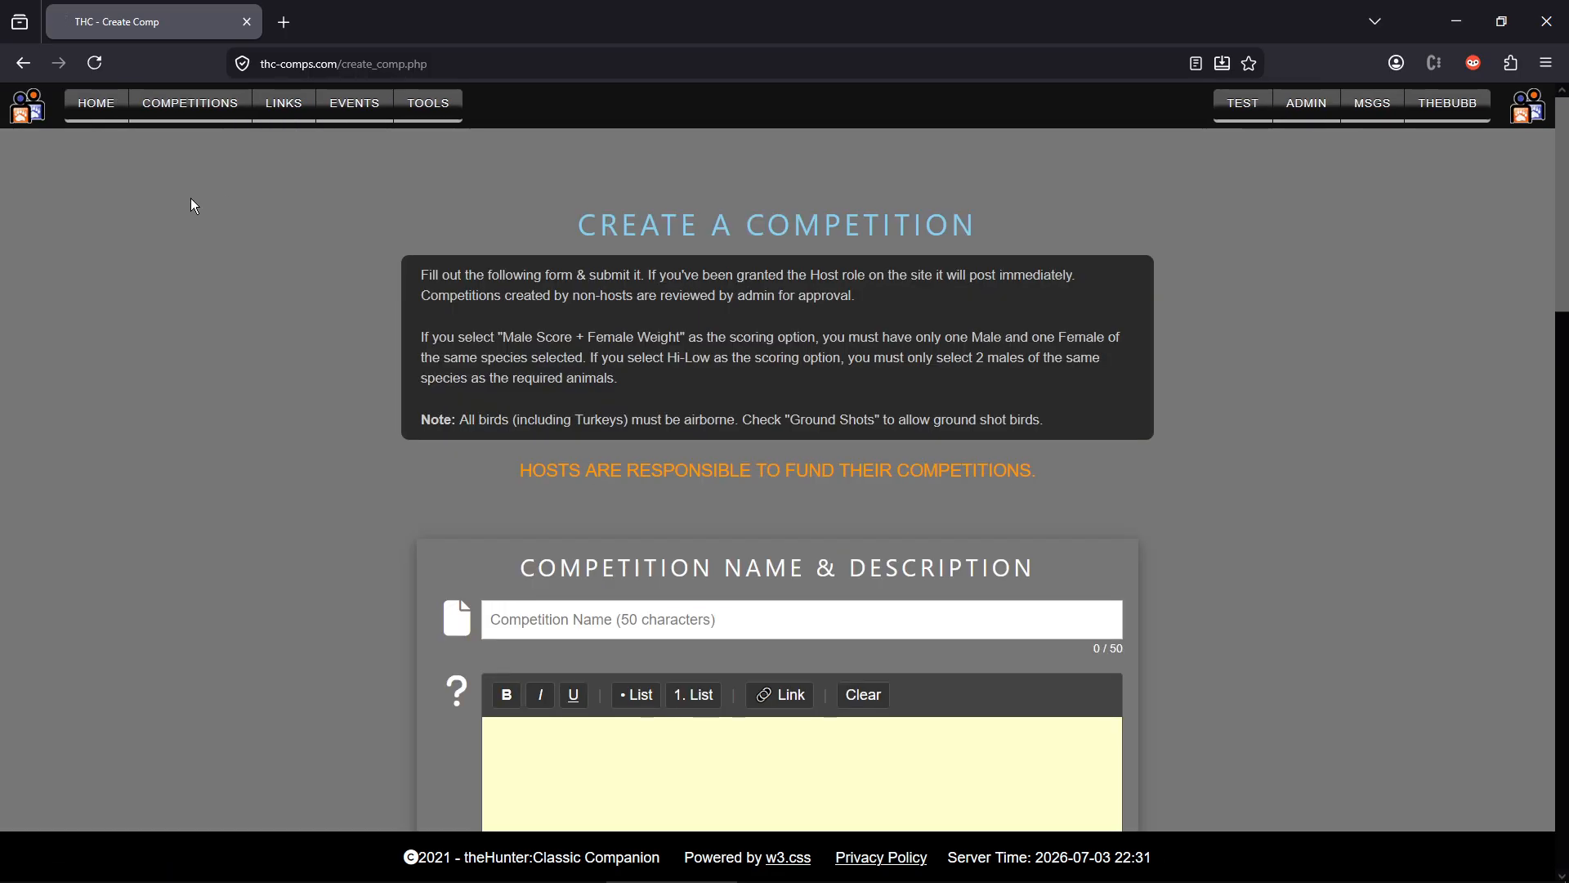
scroll(266, 511, down, 2)
scroll(268, 512, down, 2)
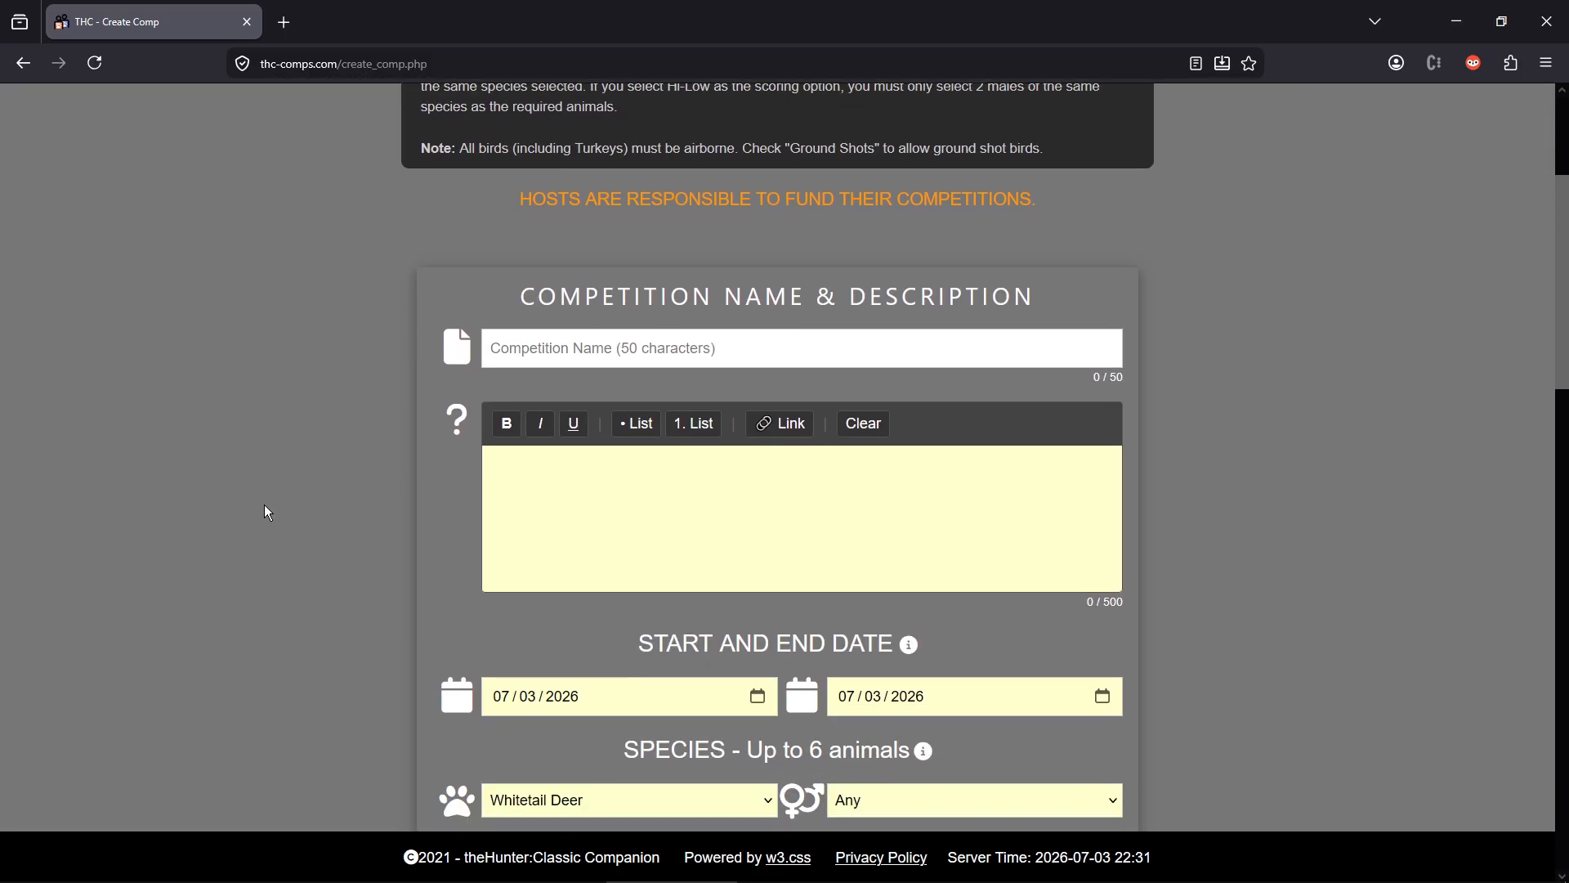
scroll(268, 513, up, 4)
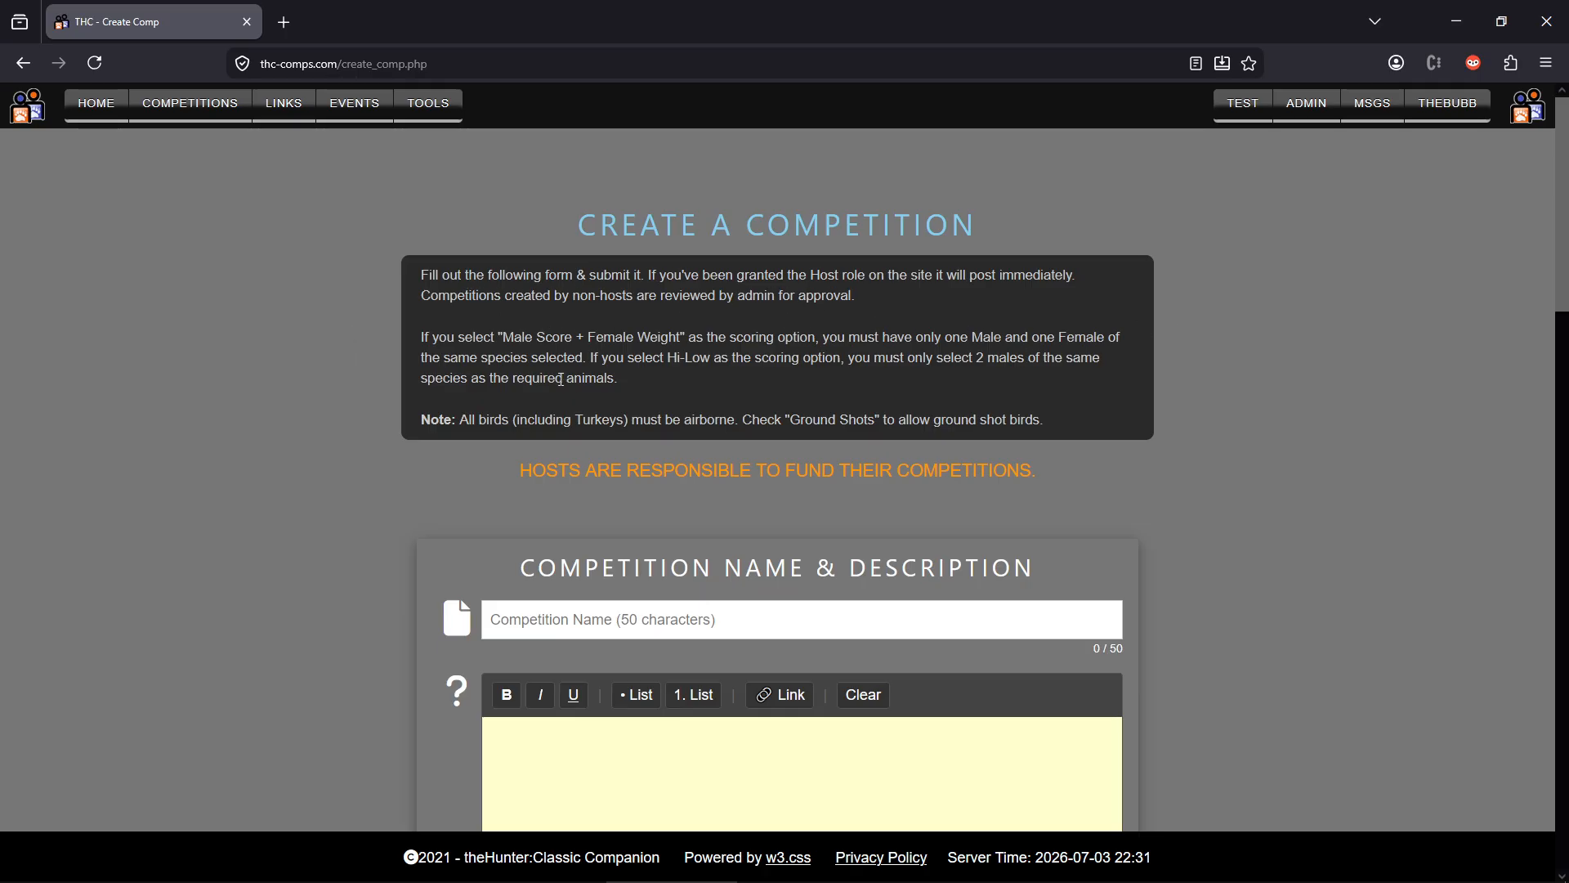
- Name the competition "NO PANTS!"
scroll(357, 472, down, 2)
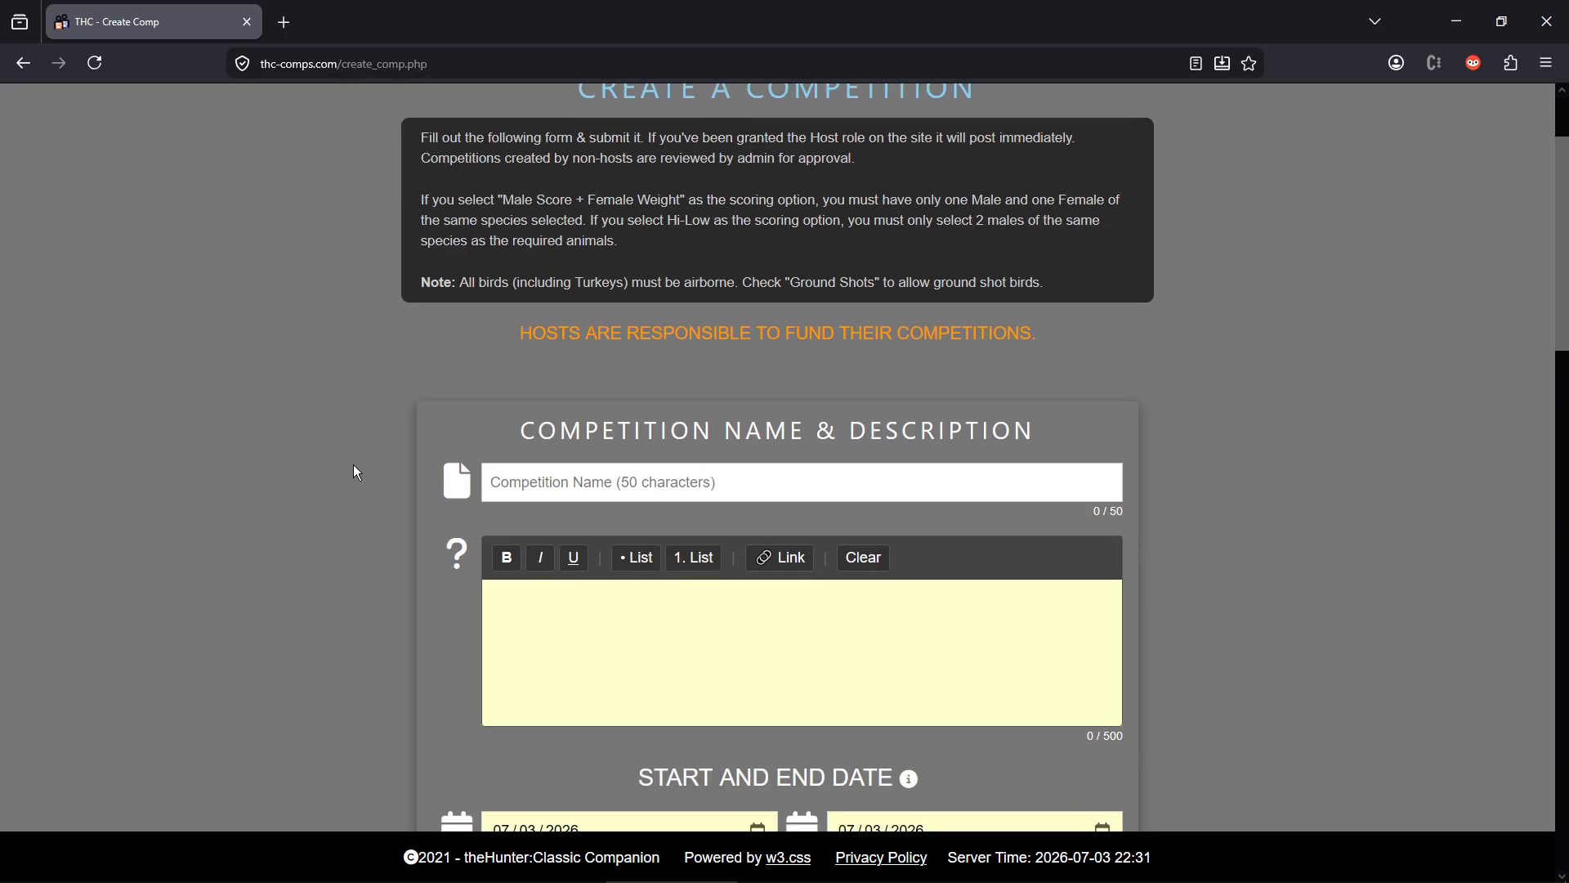
click(659, 479)
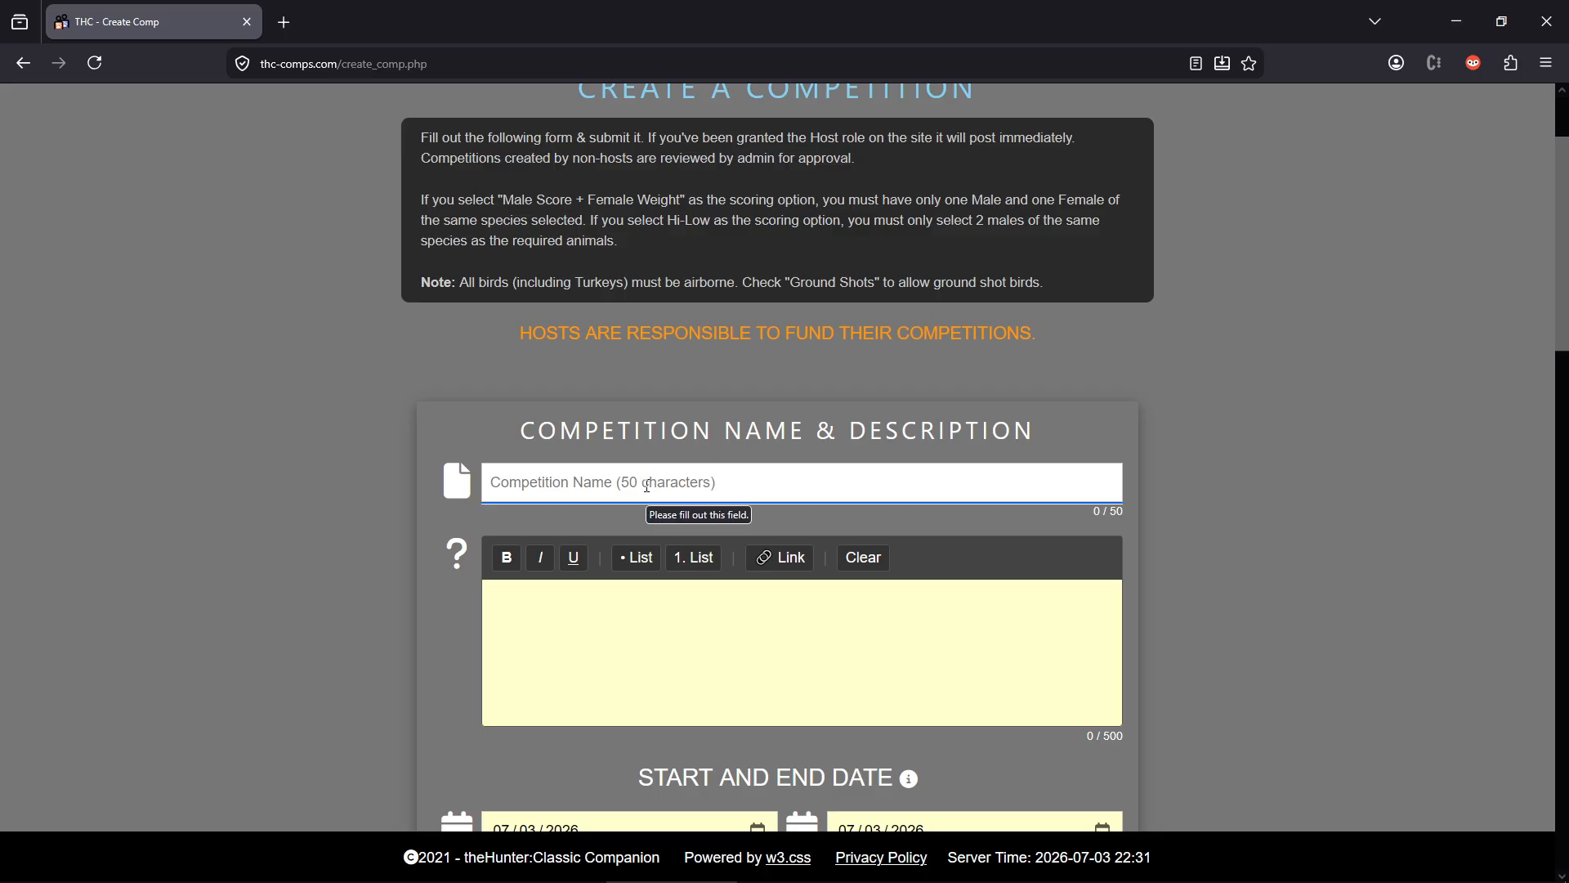
text(Not)
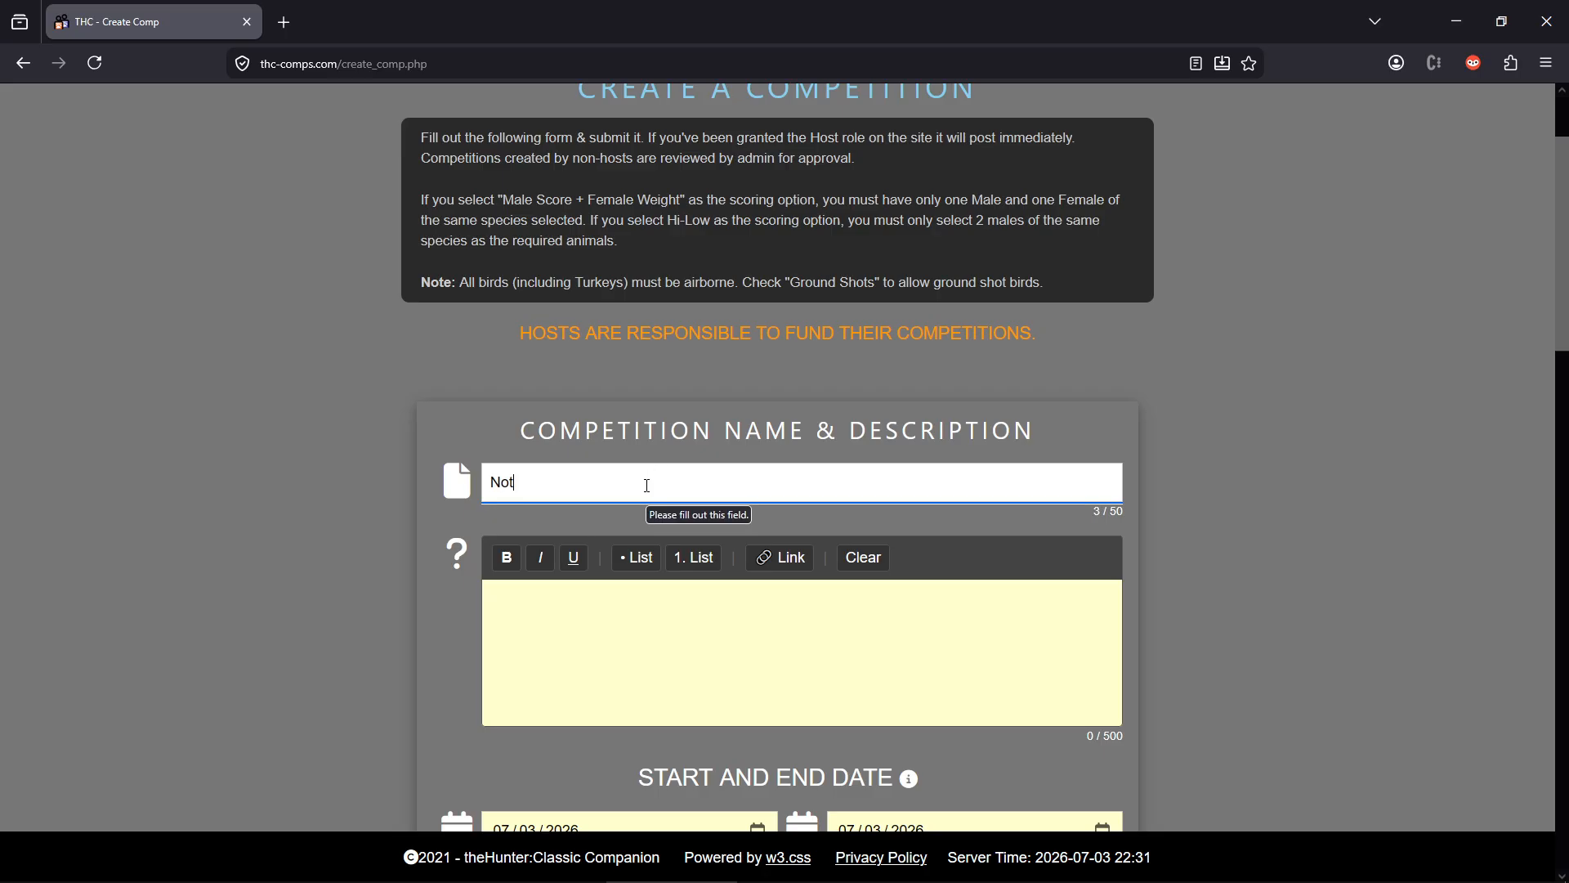
key(BackSpace)
key(BackSpace)
text(O PANTS)
key(Tab)
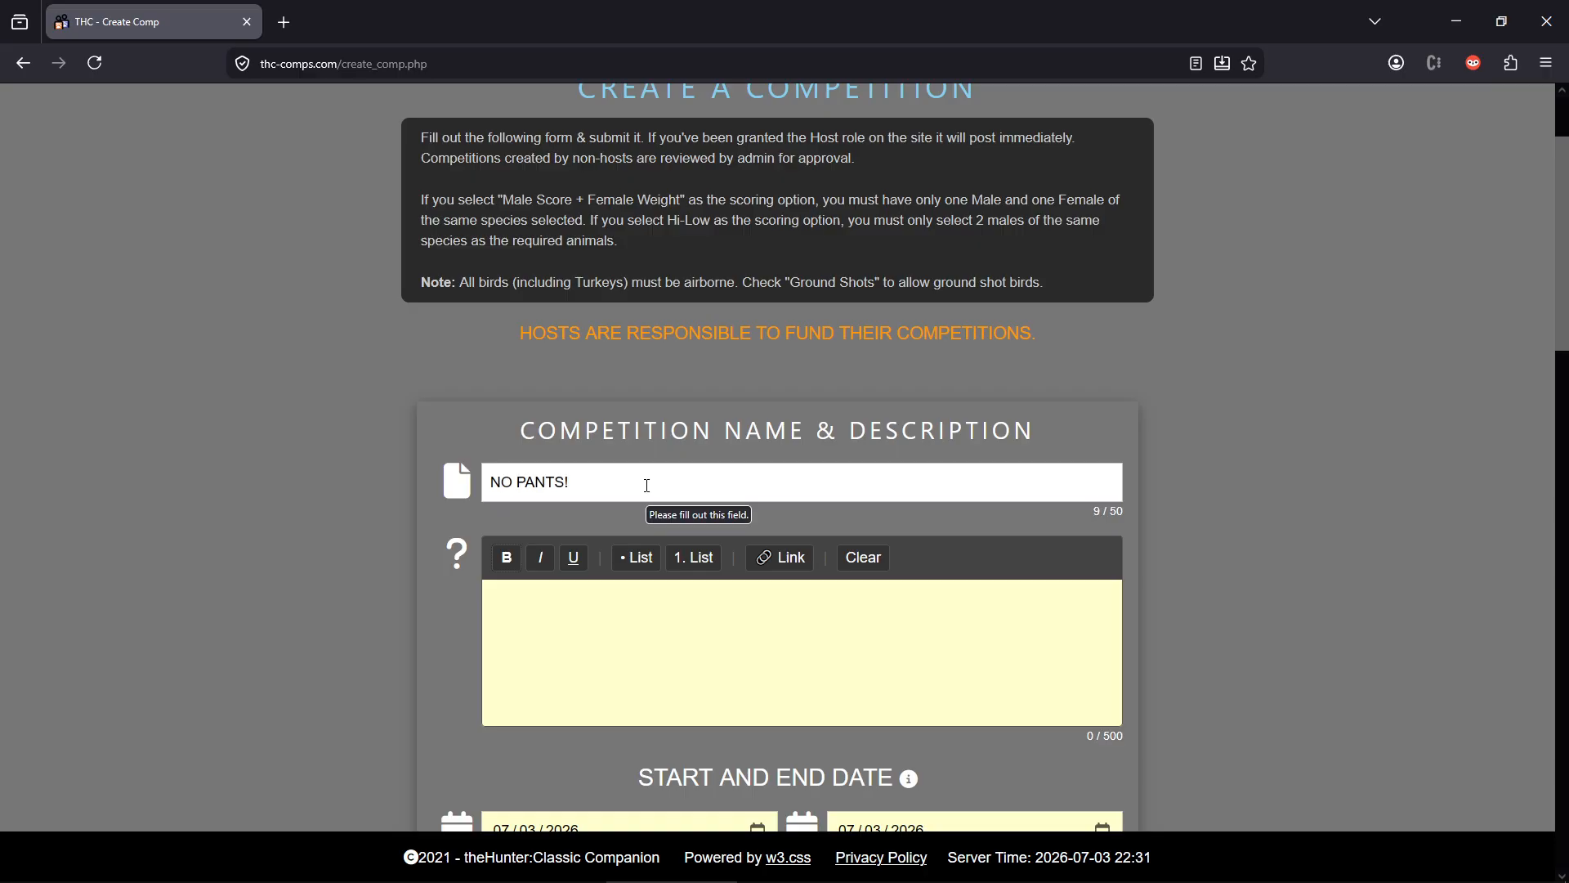
- Enter the competition description "This competition is to be played with no pants."
click(636, 591)
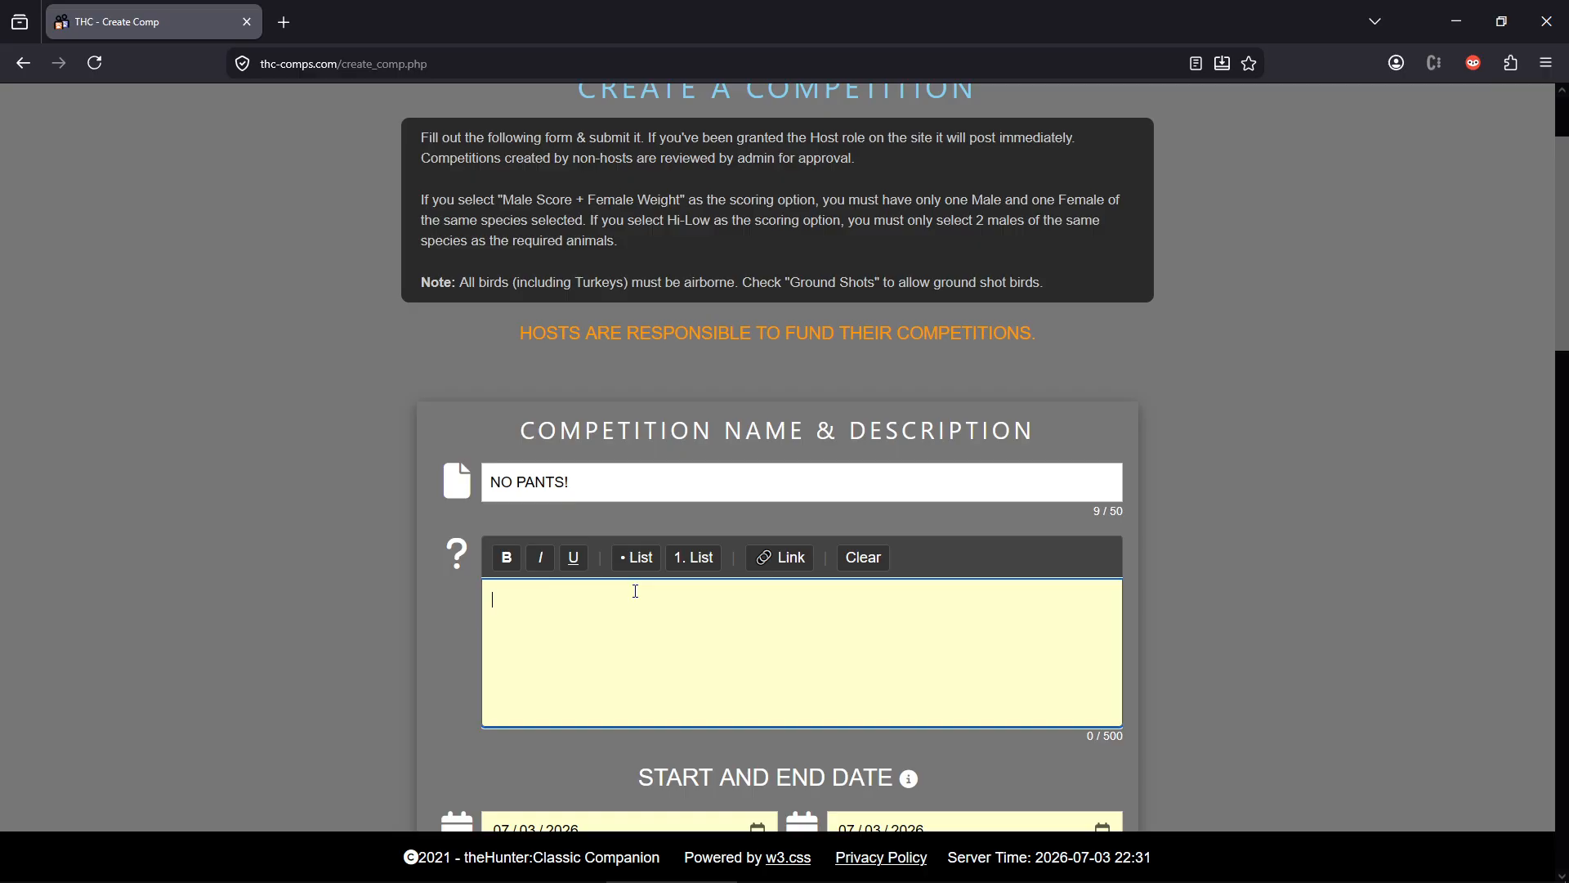
text(This competition is to be played without )
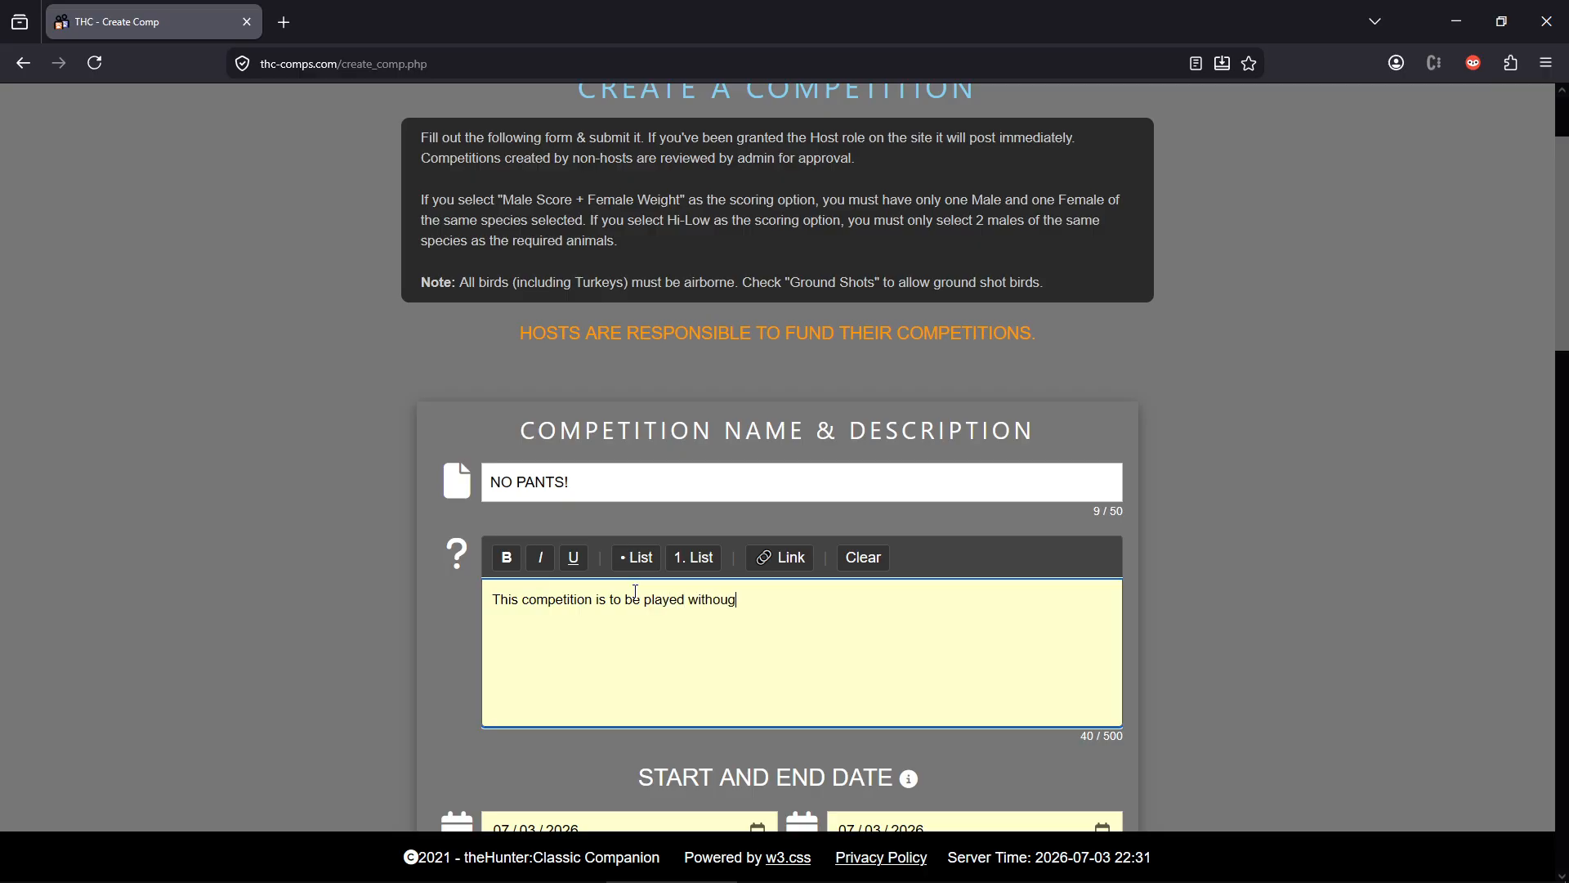
text(pants)
key(BackSpace)
key(BackSpace)
key(BackSpace)
key(BackSpace)
key(BackSpace)
key(BackSpace)
key(BackSpace)
key(BackSpace)
key(BackSpace)
key(BackSpace)
key(BackSpace)
text(ith no pants.)
- Set the competition's end date to 07/10/2026
scroll(440, 618, down, 4)
scroll(438, 609, down, 2)
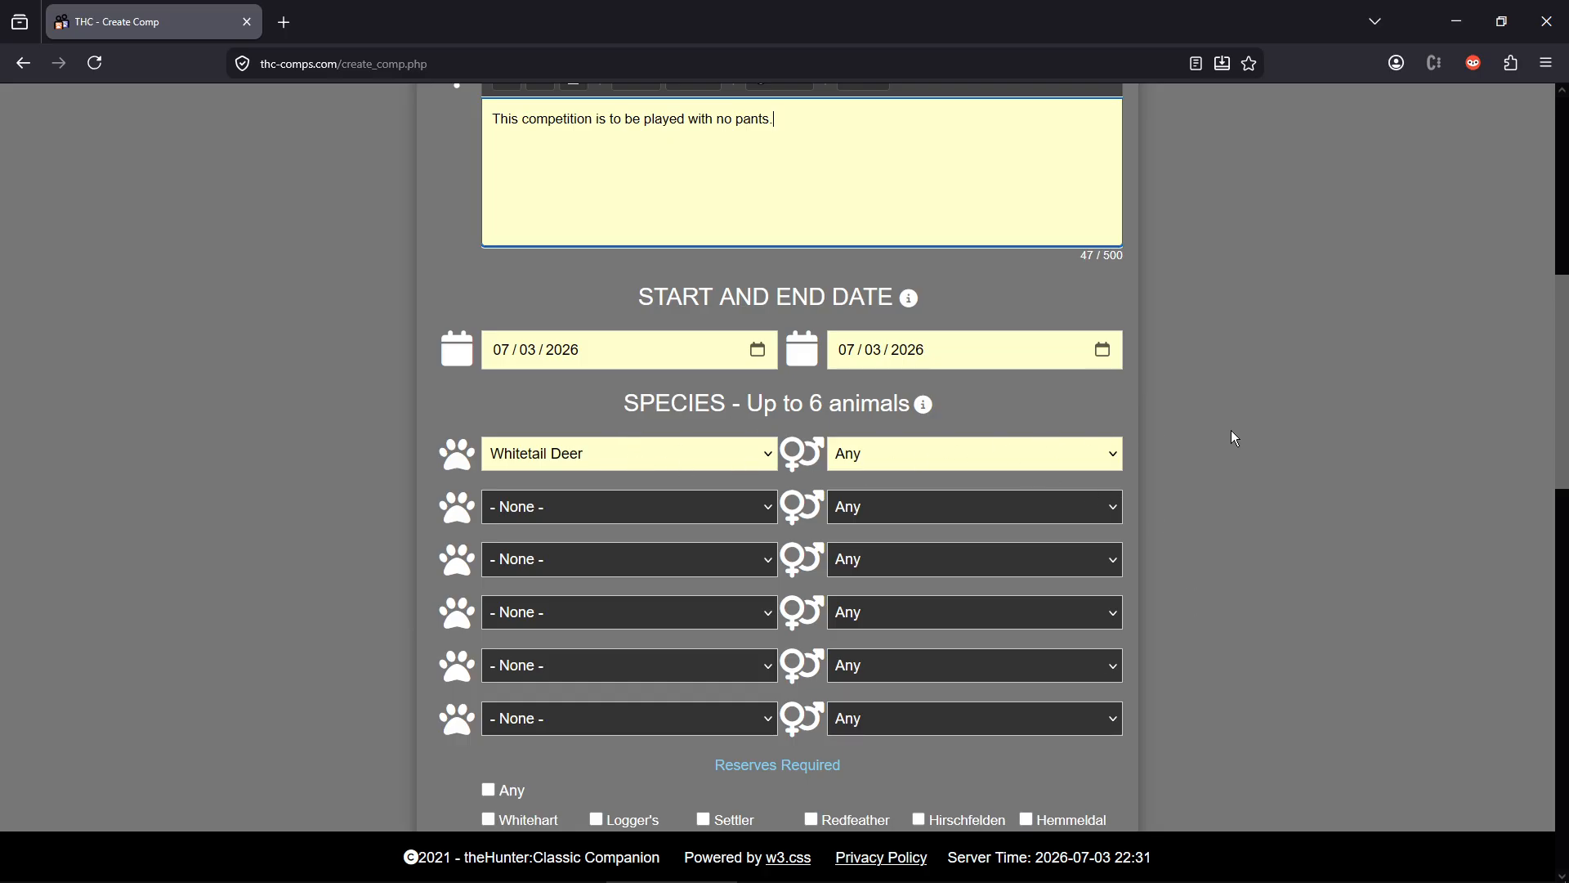
scroll(1199, 502, down, 1)
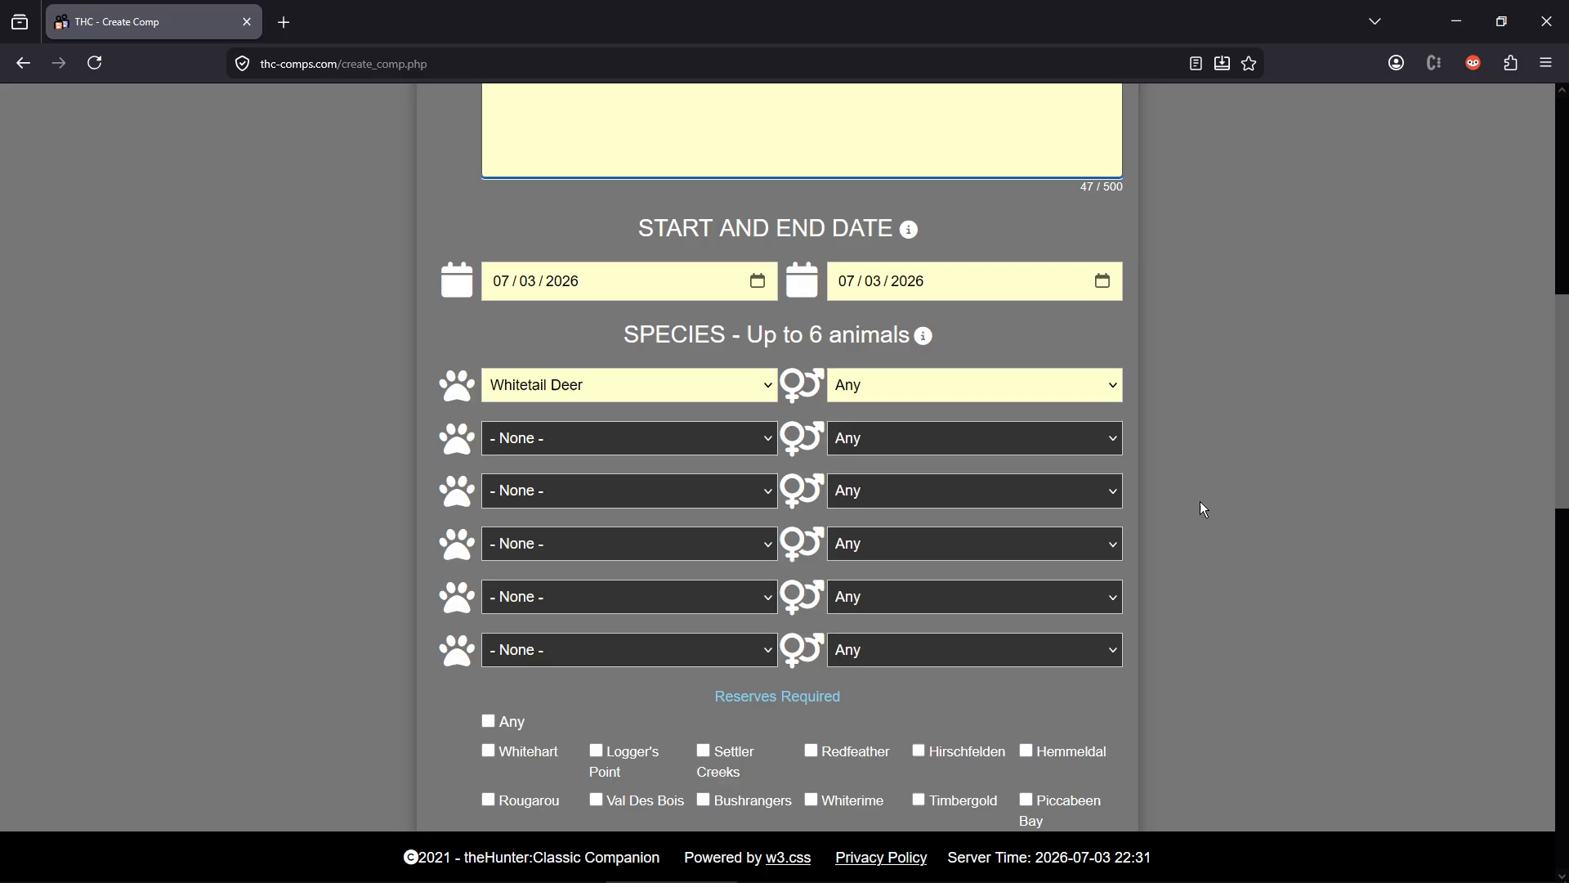
scroll(1199, 503, up, 2)
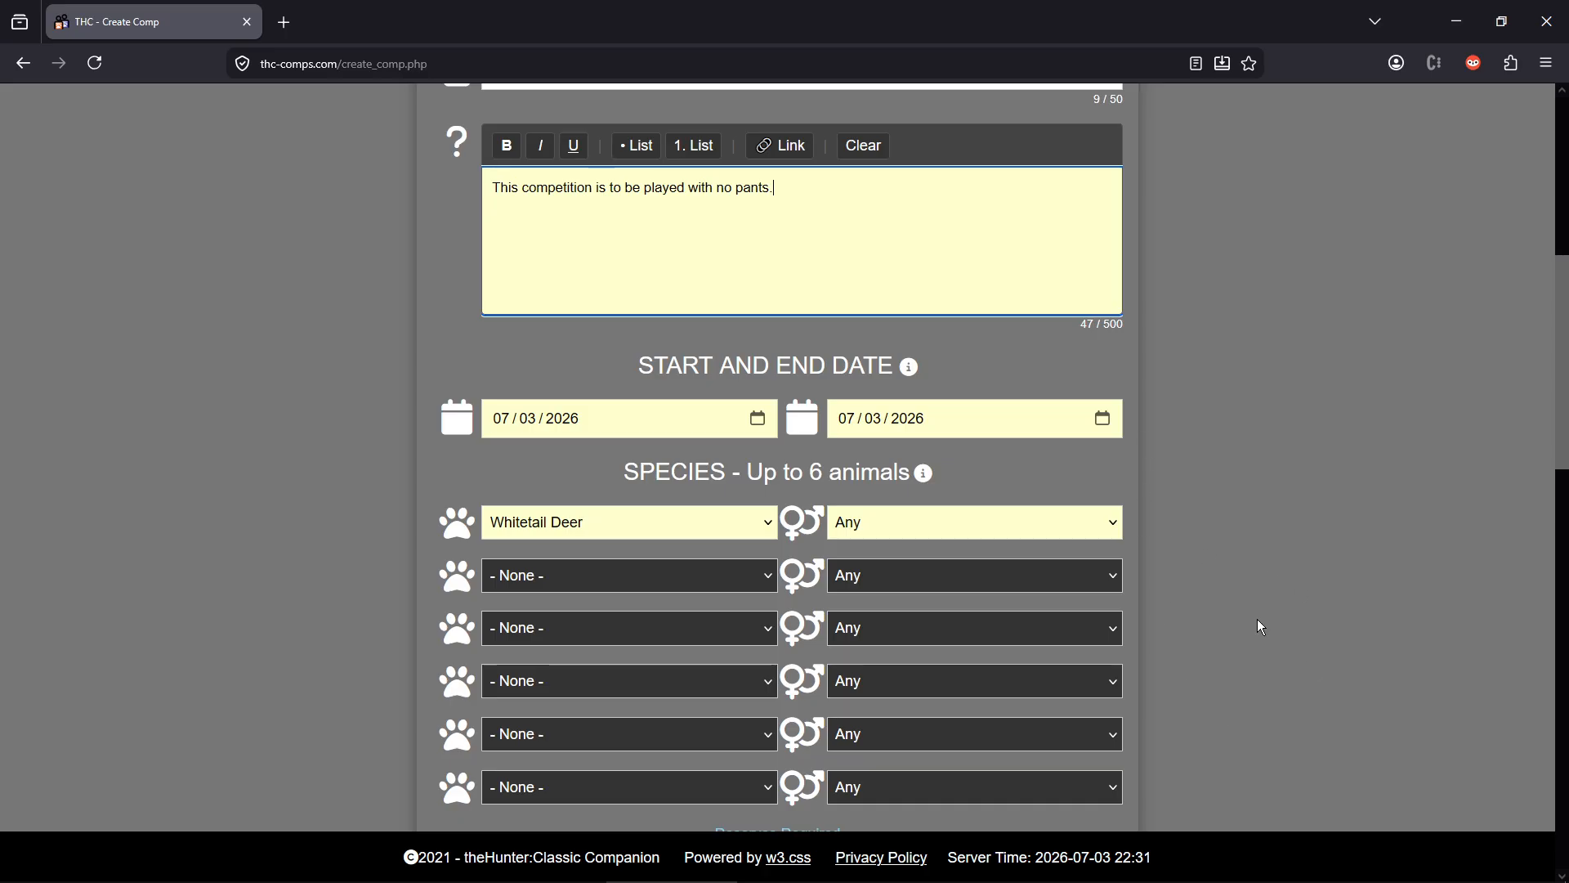
click(1108, 425)
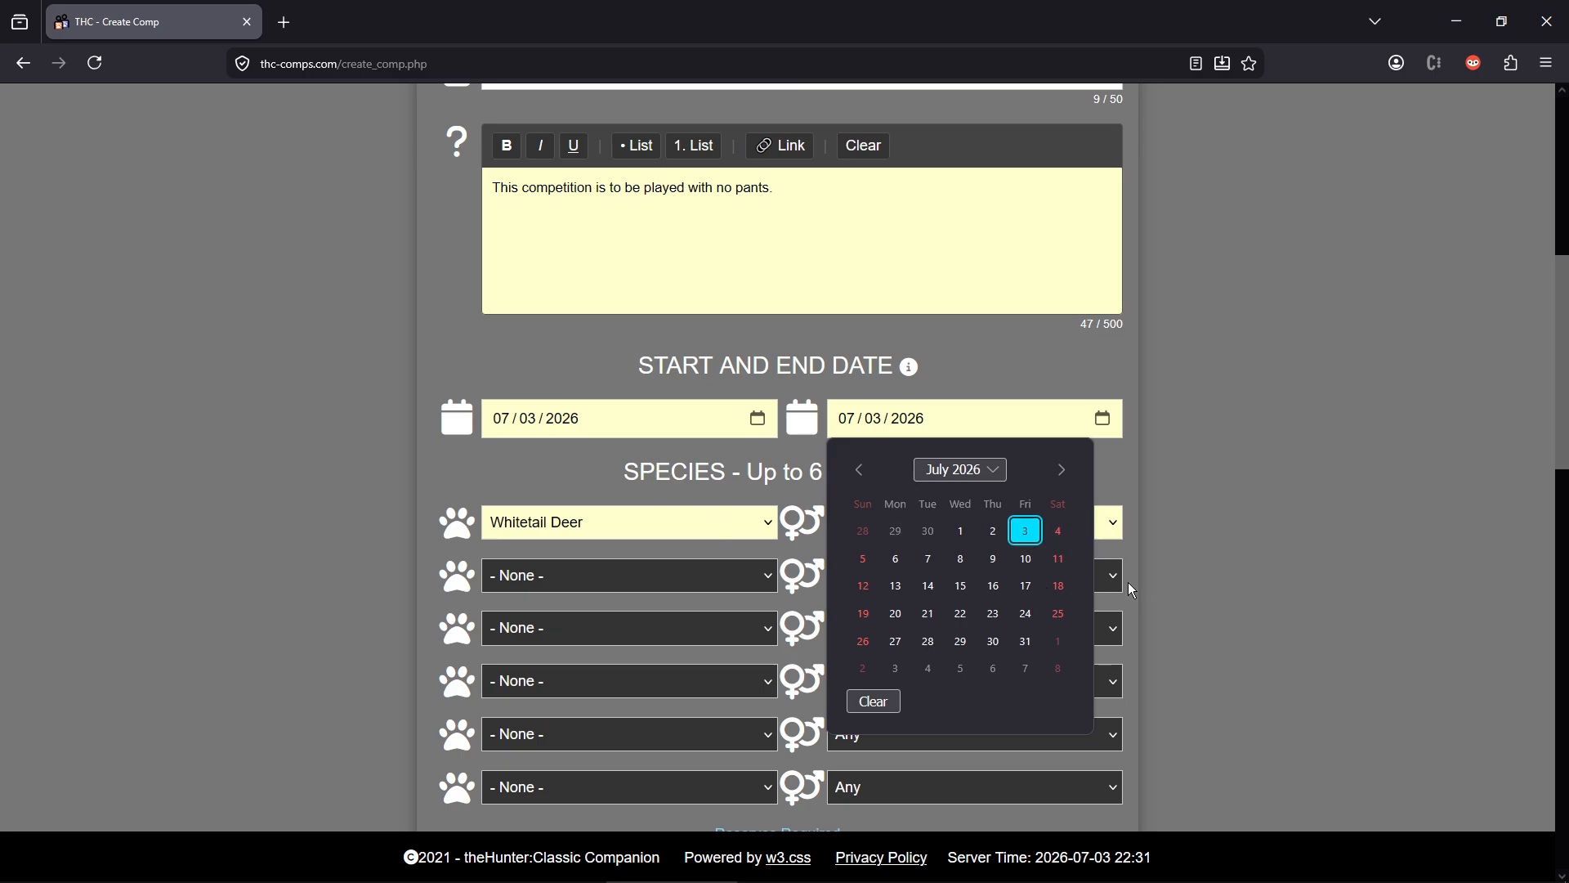
click(1026, 559)
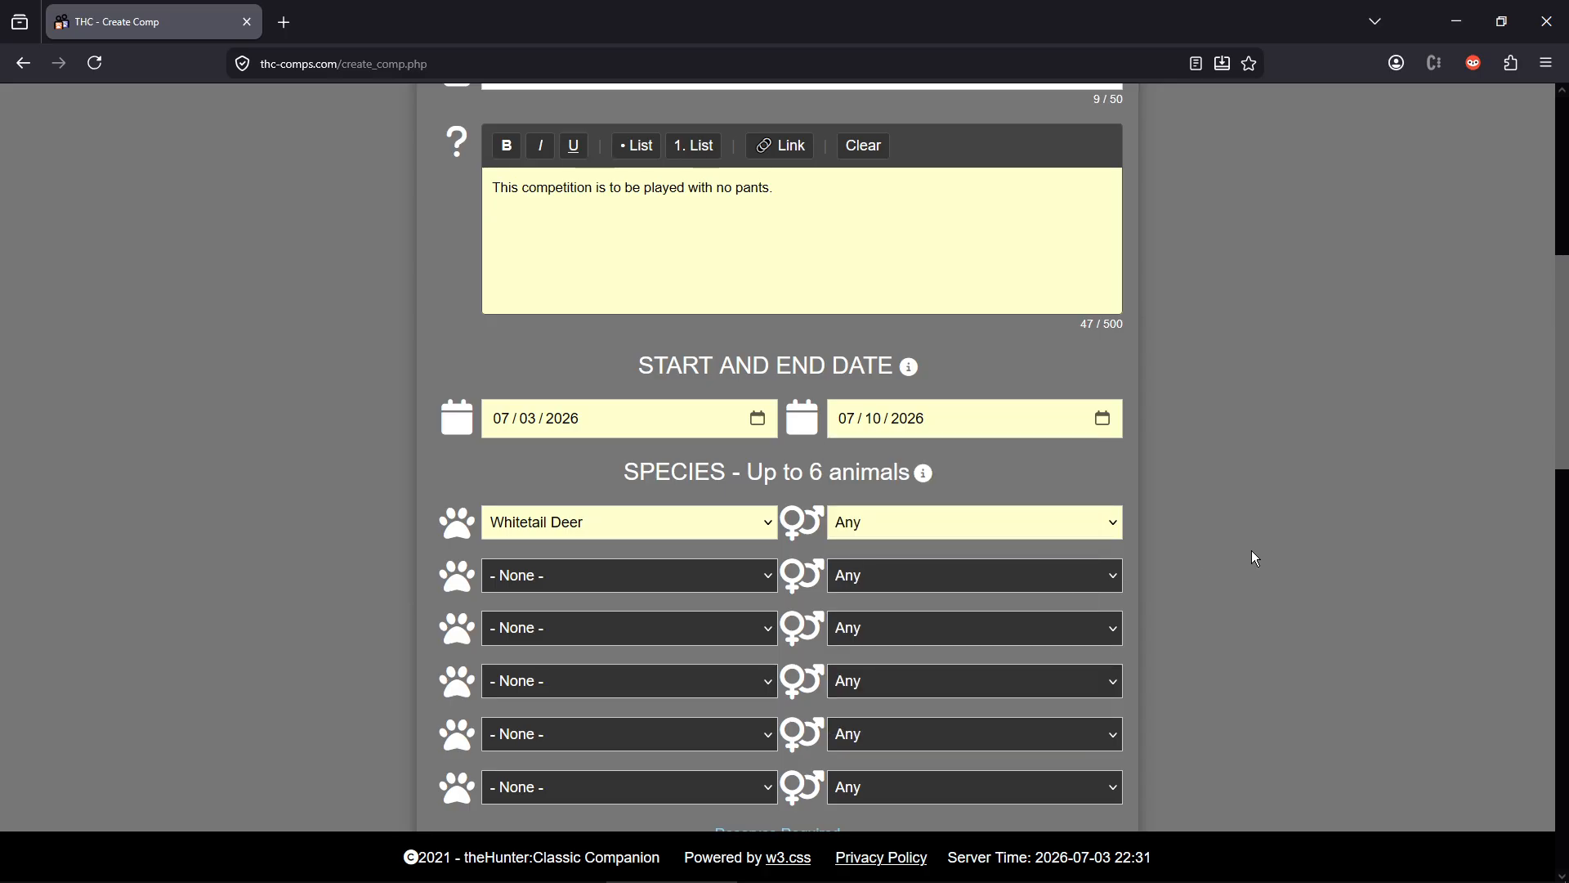
- Set the first required animal to Turkey with the gender Male
scroll(1190, 519, down, 3)
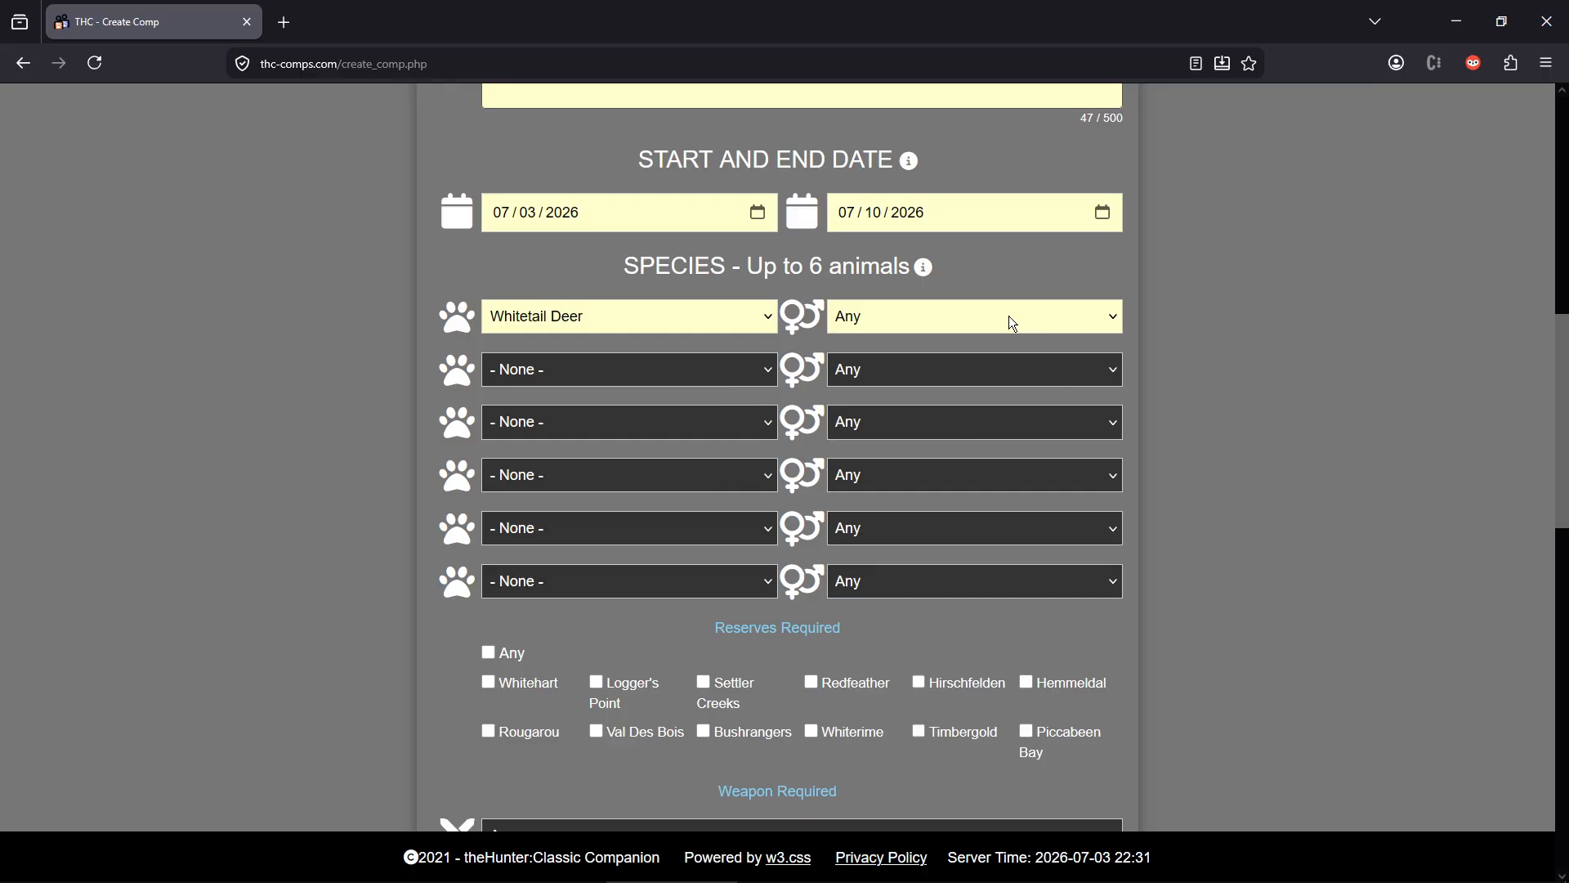
click(772, 324)
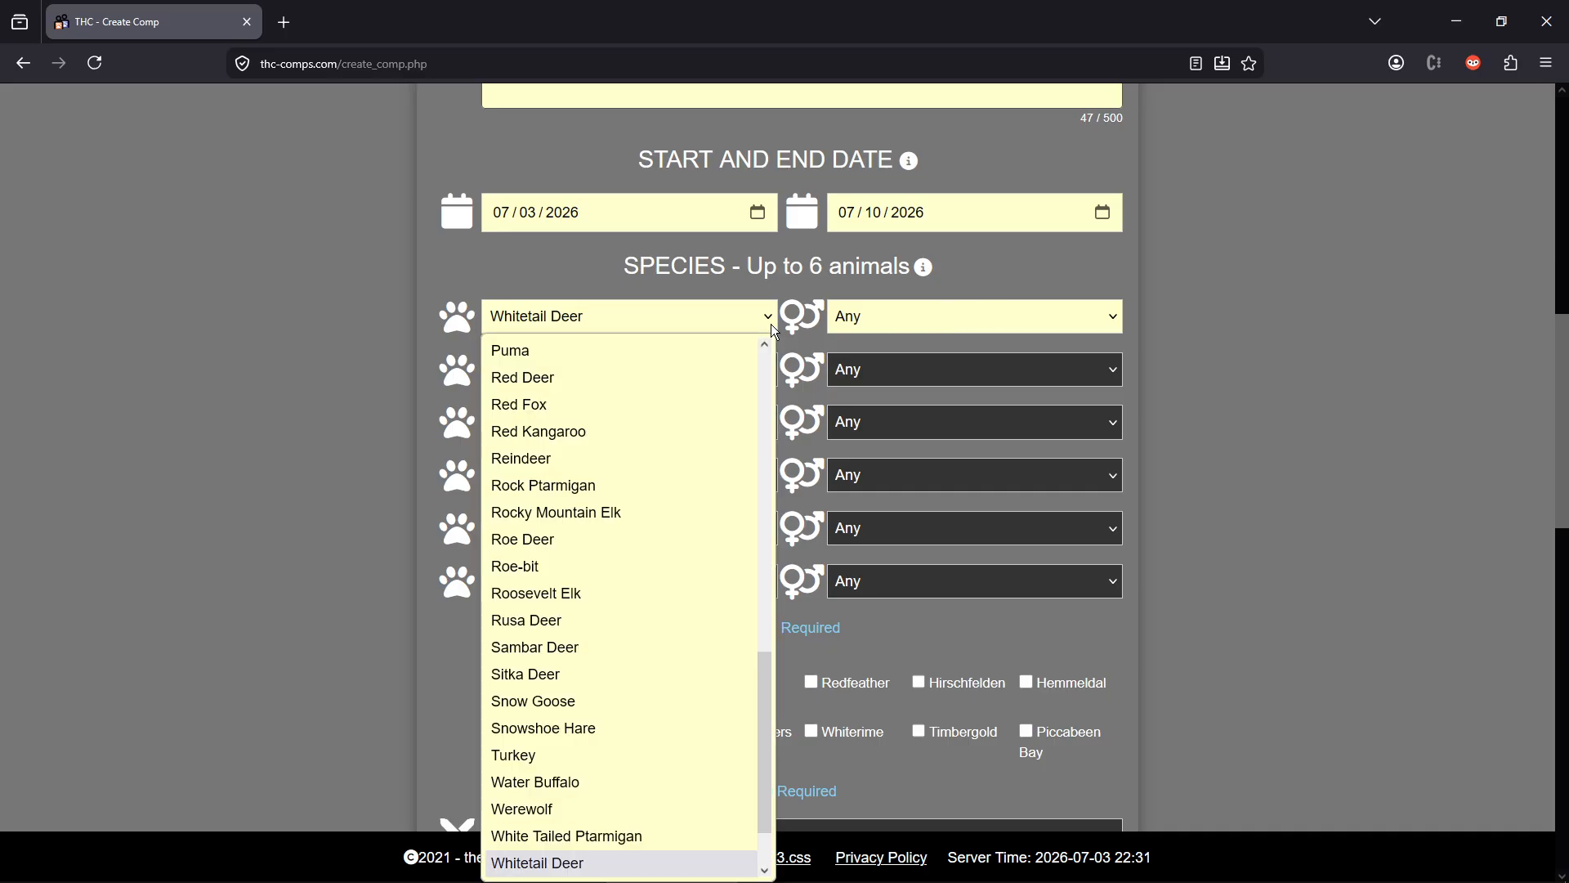
click(584, 756)
click(960, 317)
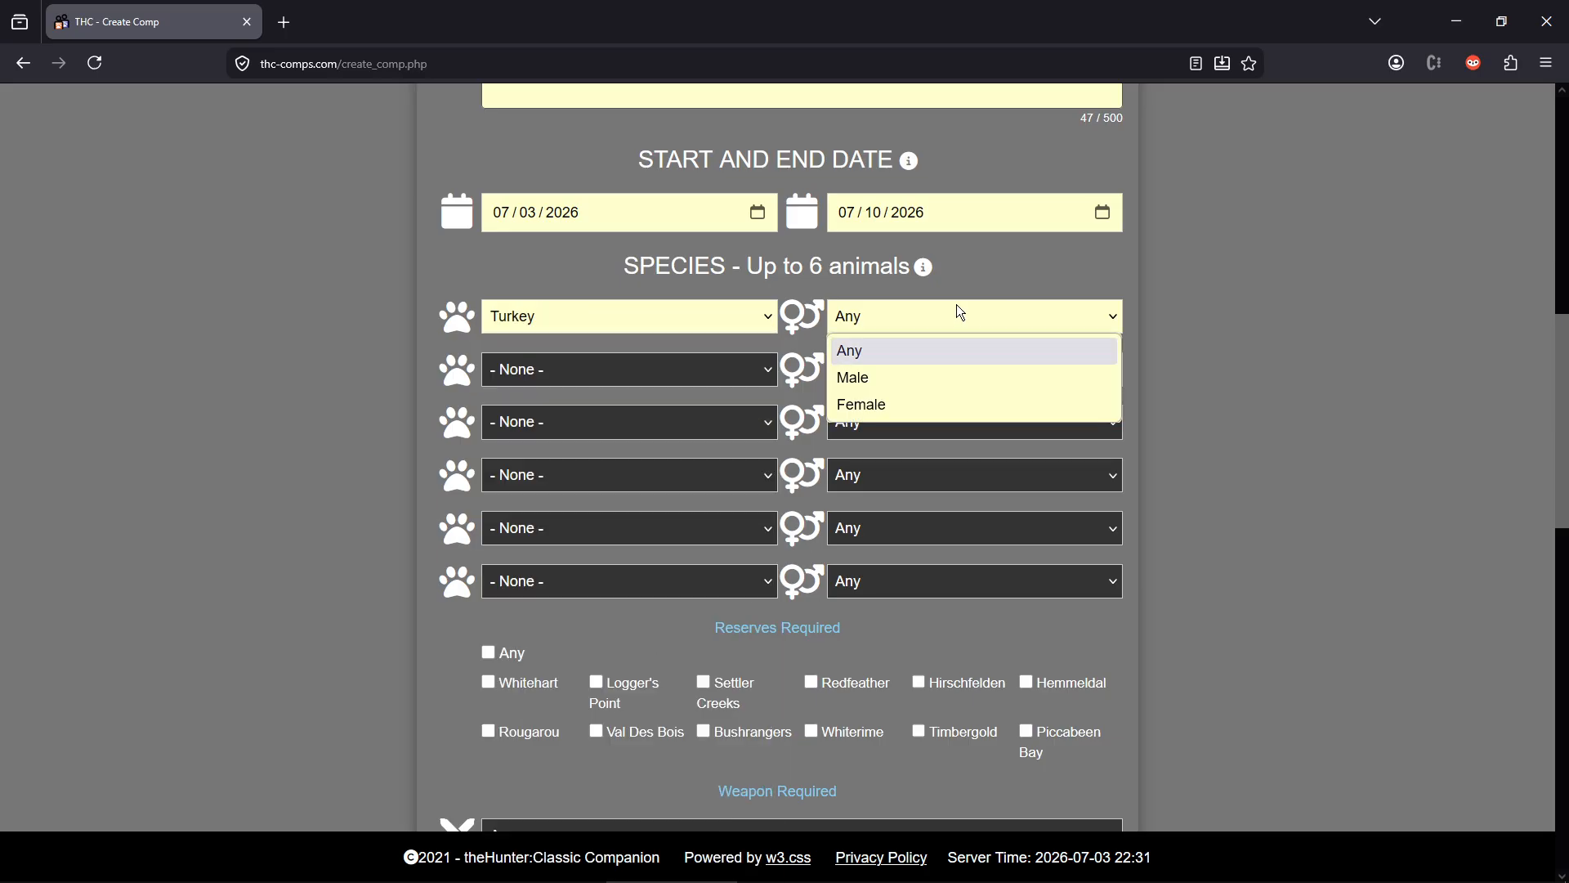
click(909, 375)
- Set the second required animal's gender to Male and its species to Turkey
click(904, 381)
click(894, 428)
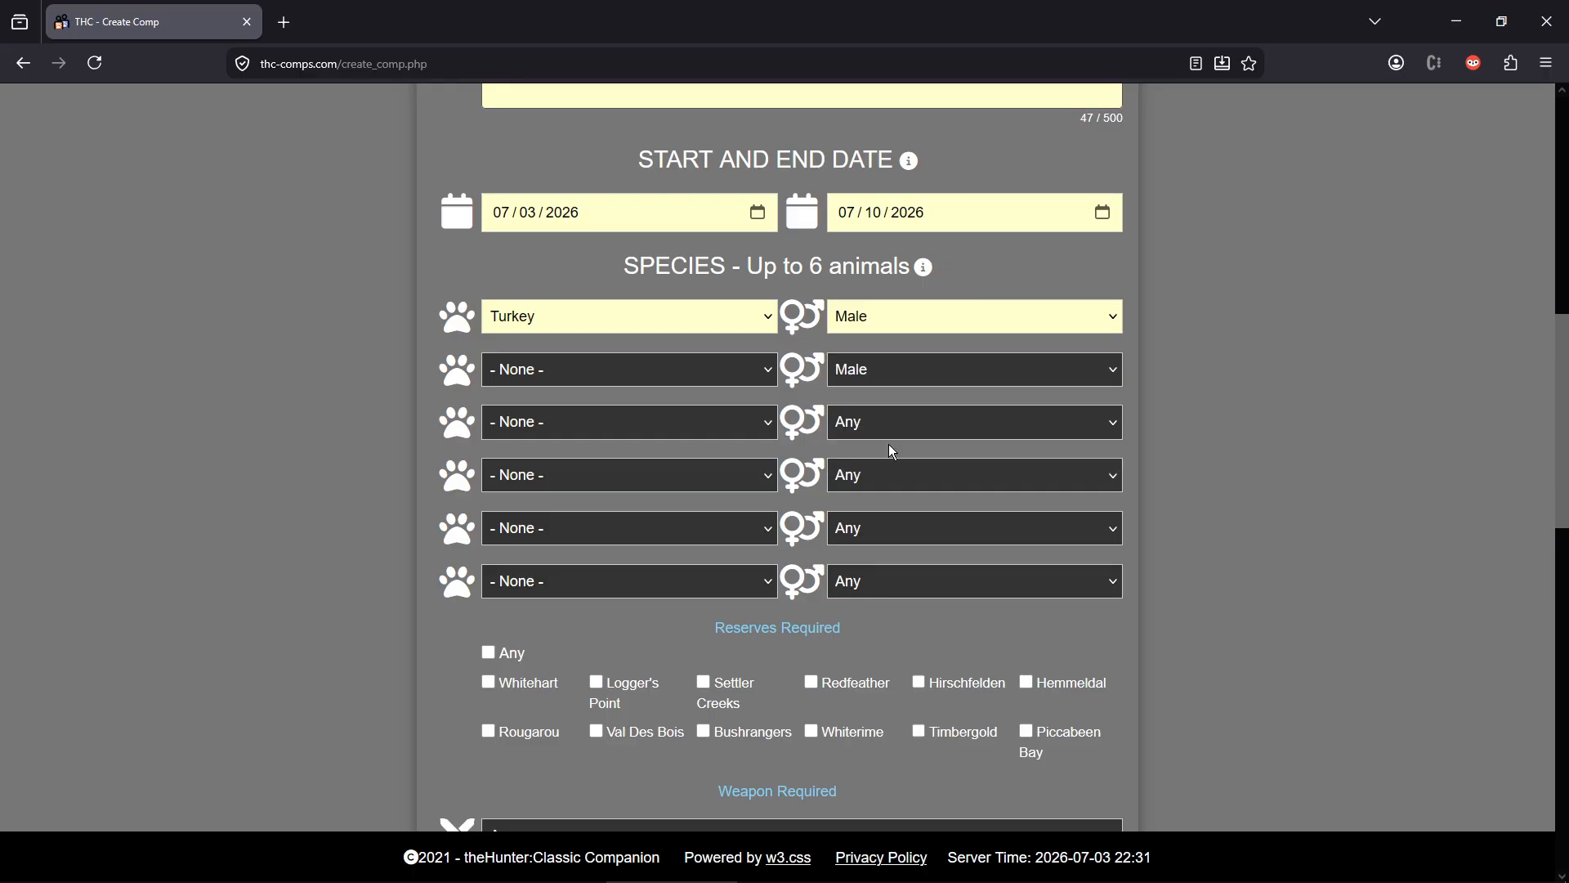
click(702, 383)
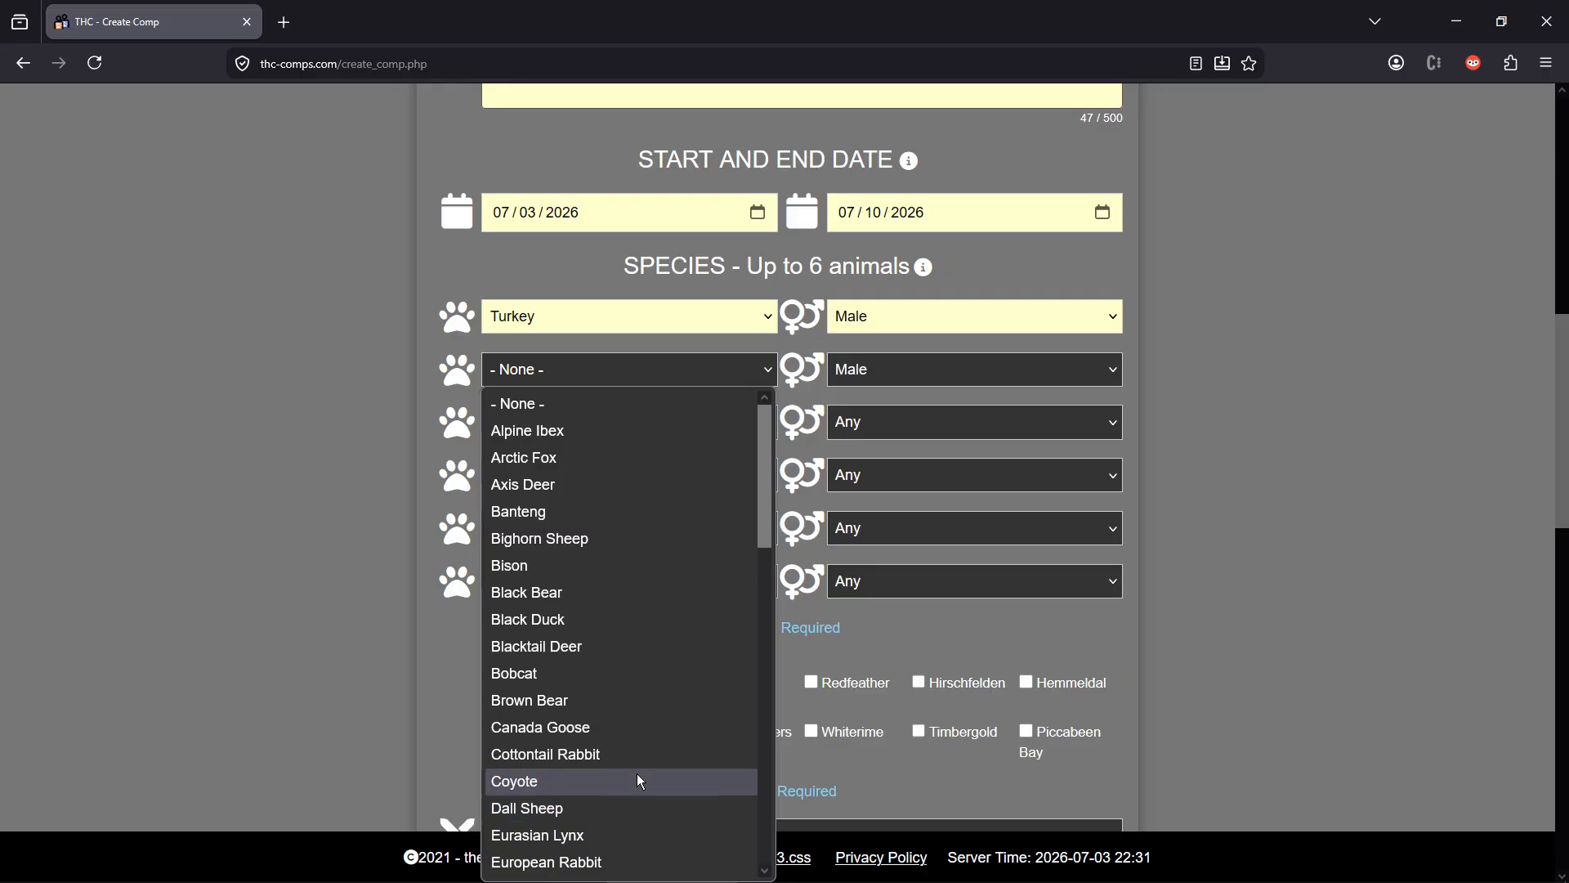
scroll(636, 773, down, 7)
scroll(635, 773, down, 5)
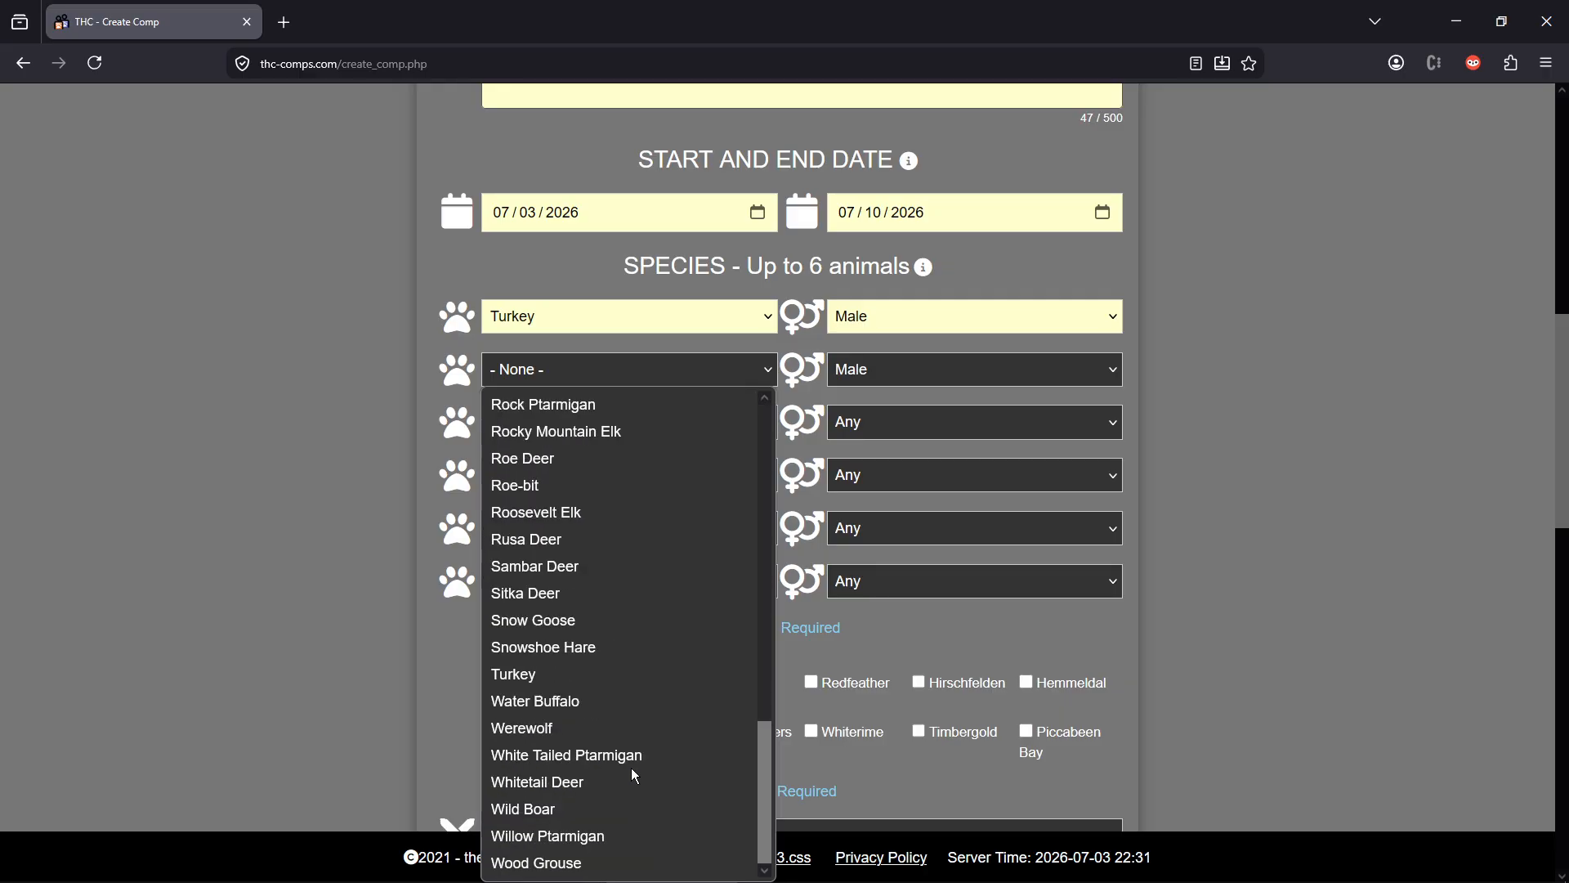
click(566, 675)
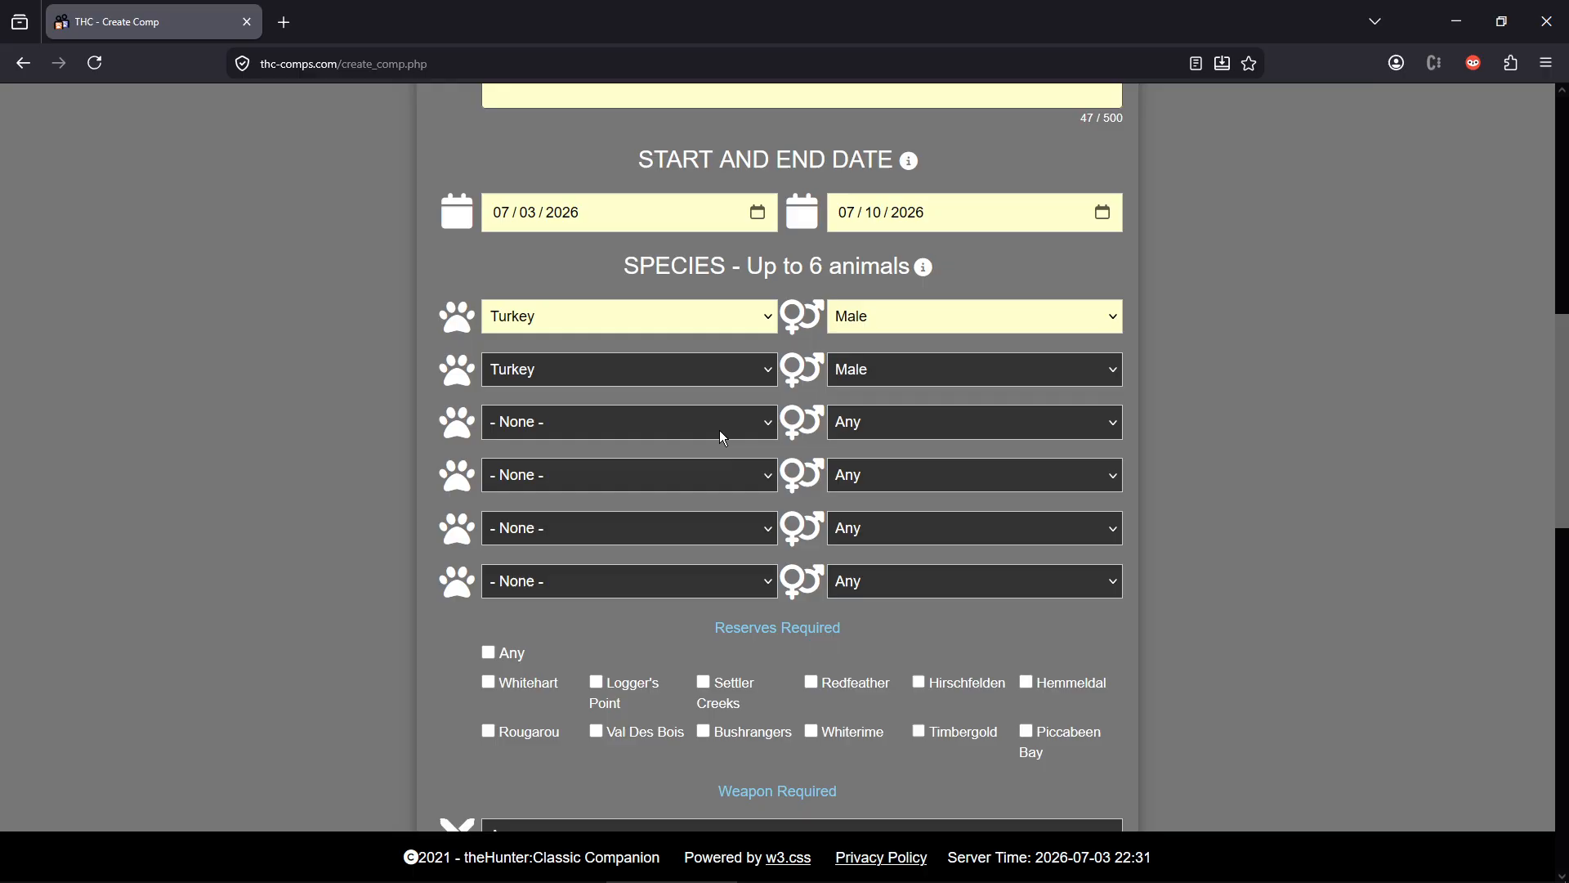
- Add a male Turkey as the third required animal
click(741, 426)
scroll(651, 742, down, 7)
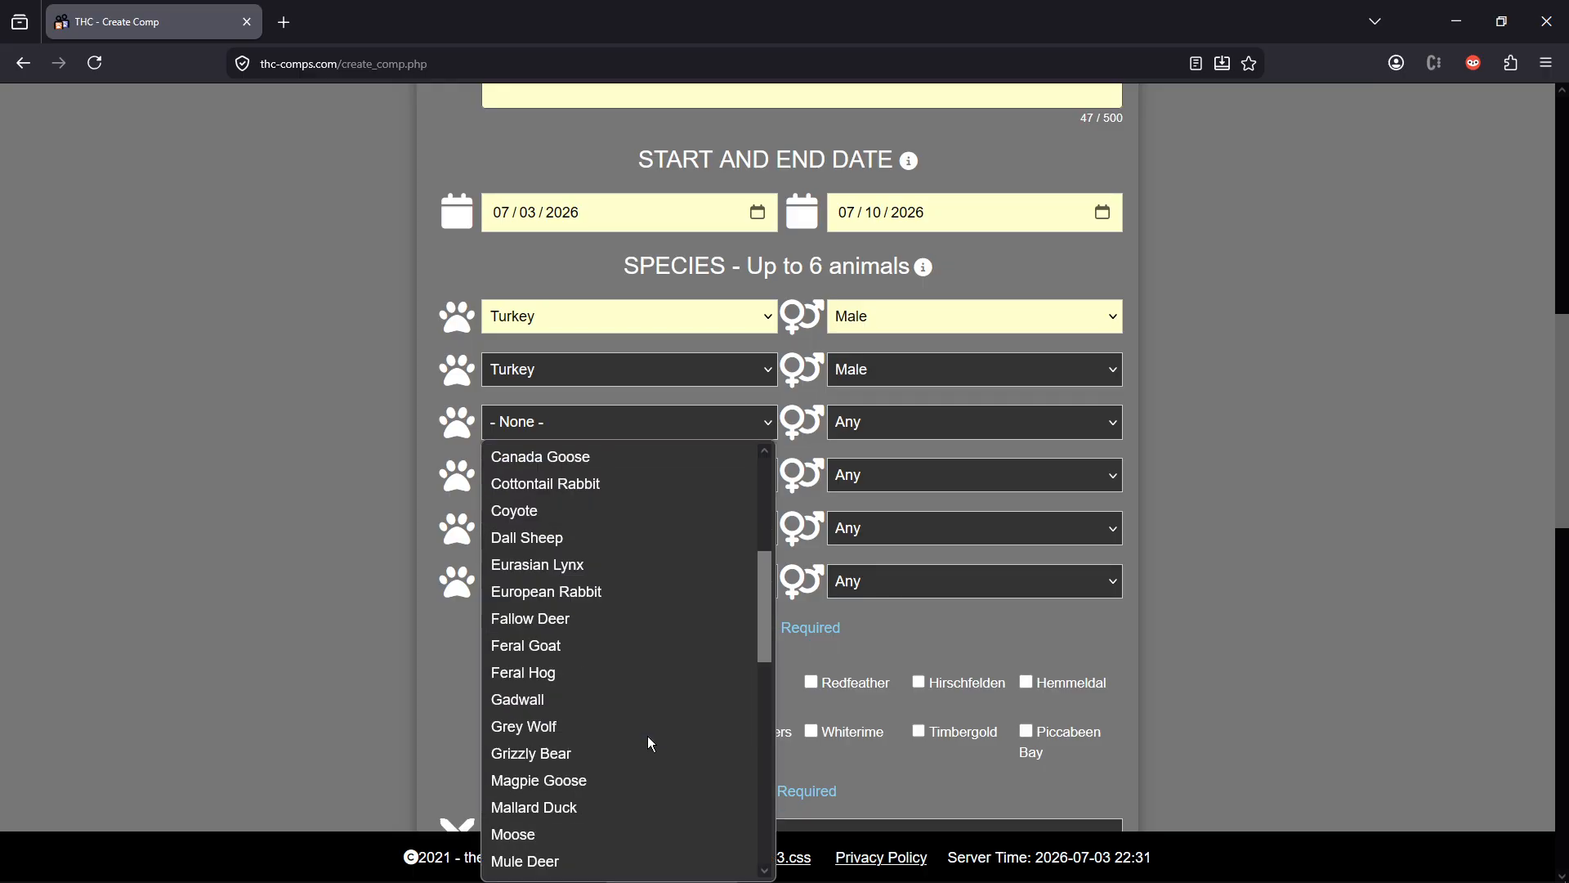
scroll(647, 735, down, 5)
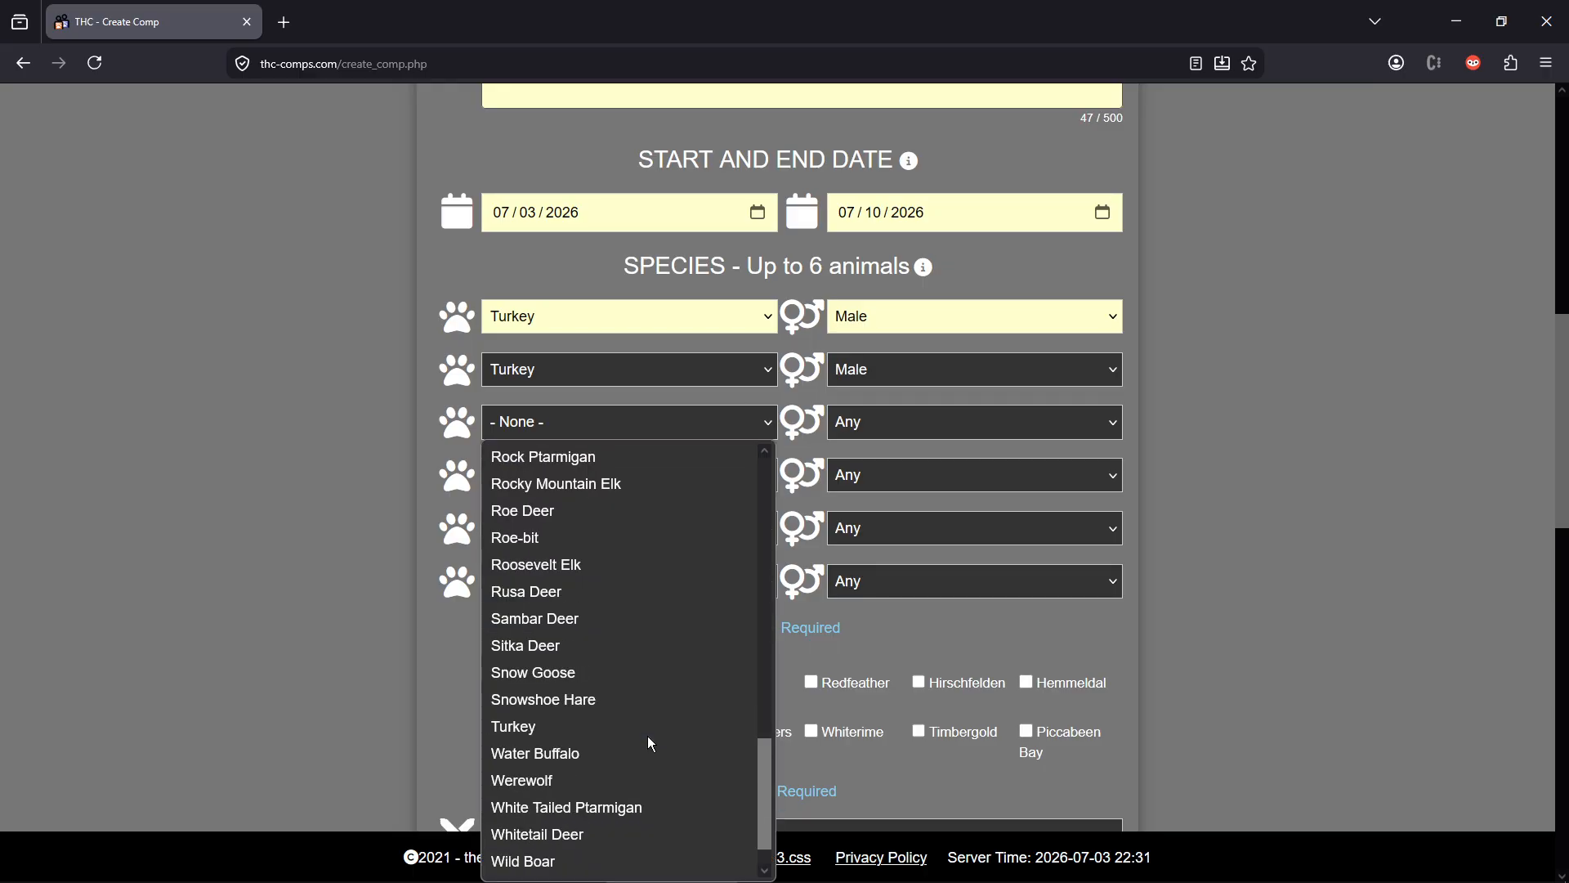
click(570, 724)
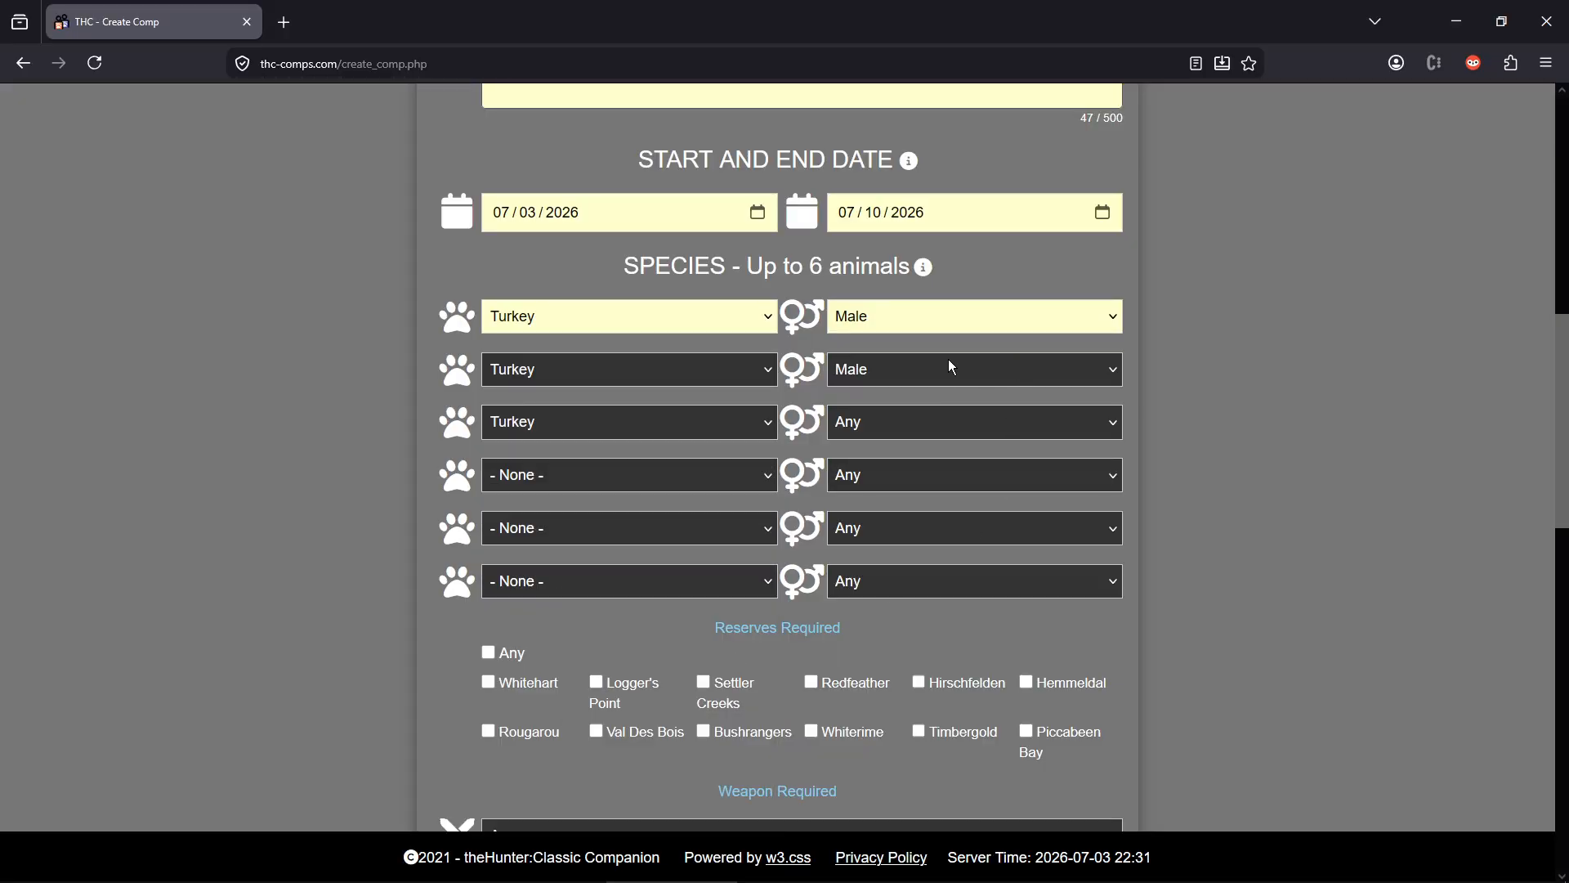
click(948, 415)
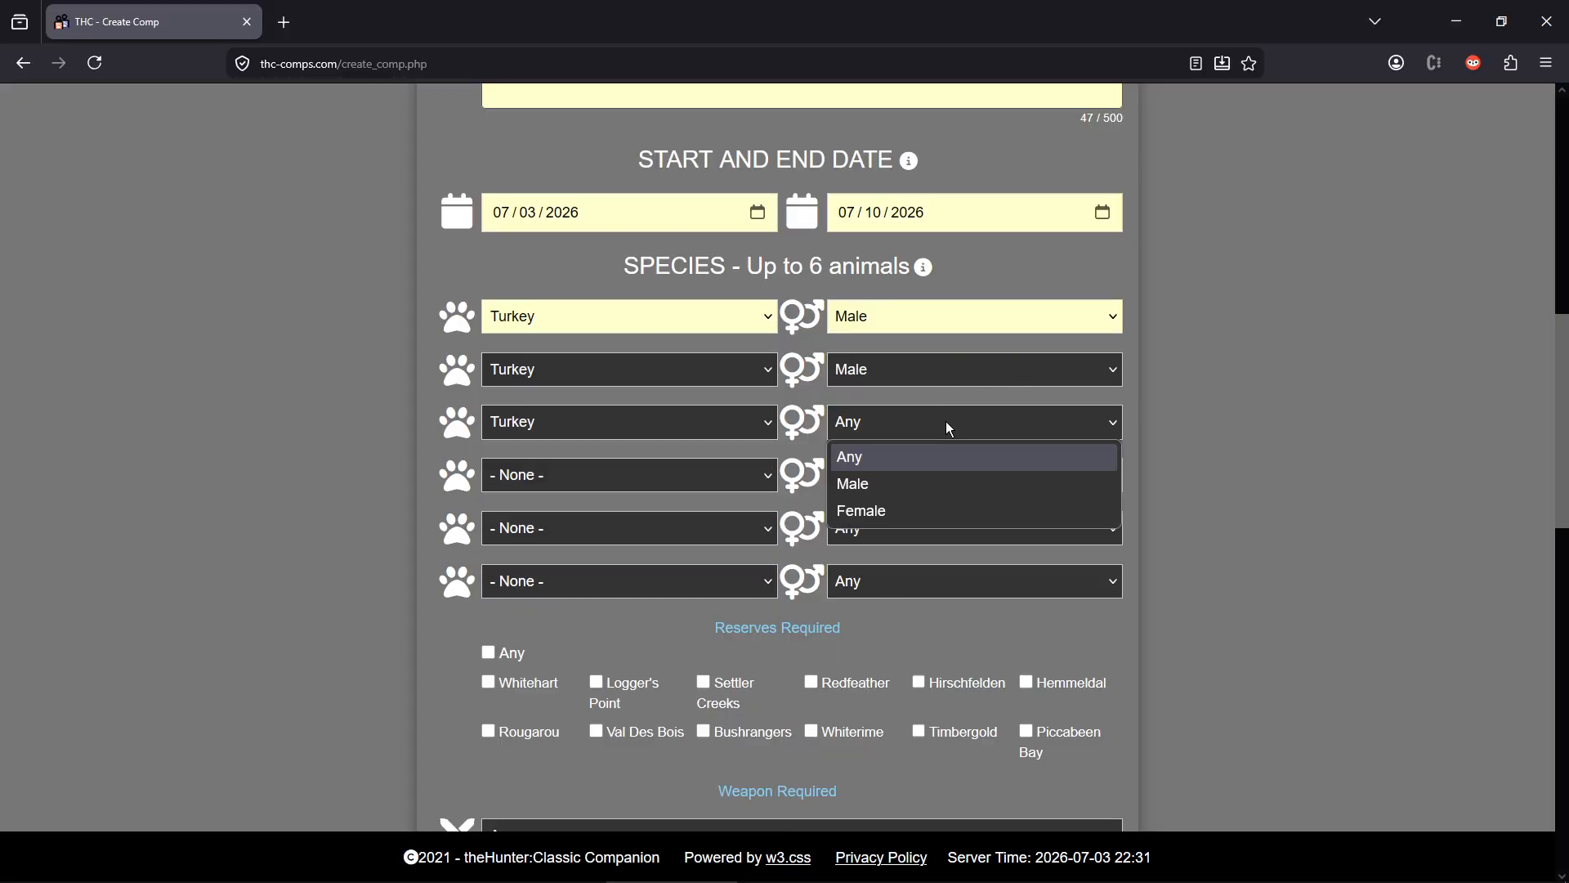
click(910, 482)
- Require the Whitehart reserve and keep the required weapon set to Any after checking the weapon choices
scroll(1226, 431, down, 2)
scroll(1226, 431, down, 3)
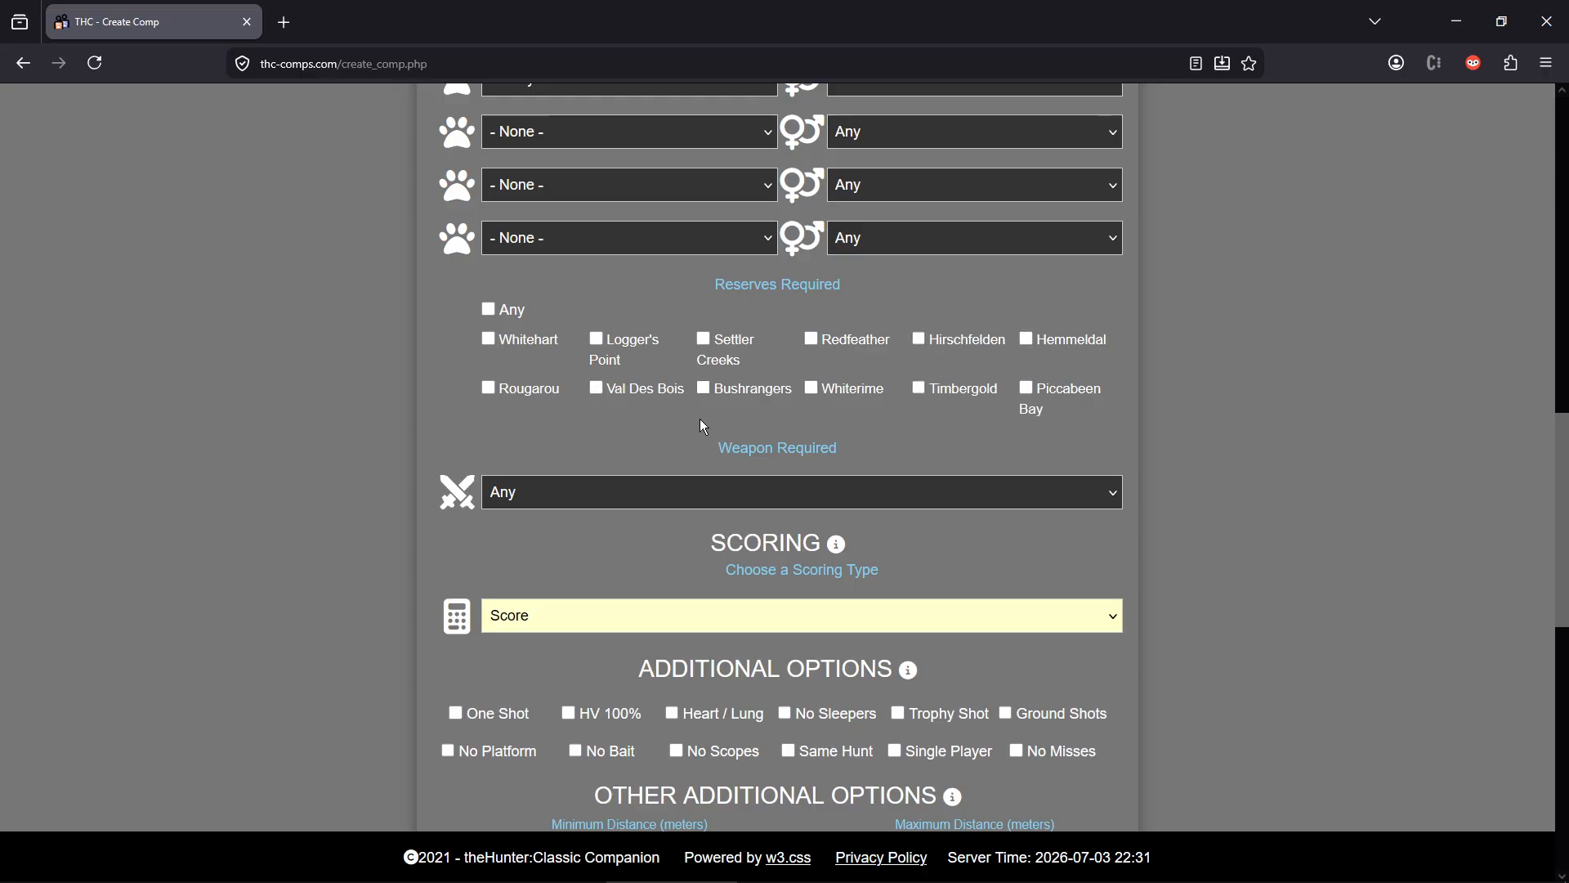
click(531, 341)
scroll(1184, 418, down, 2)
scroll(1188, 422, down, 1)
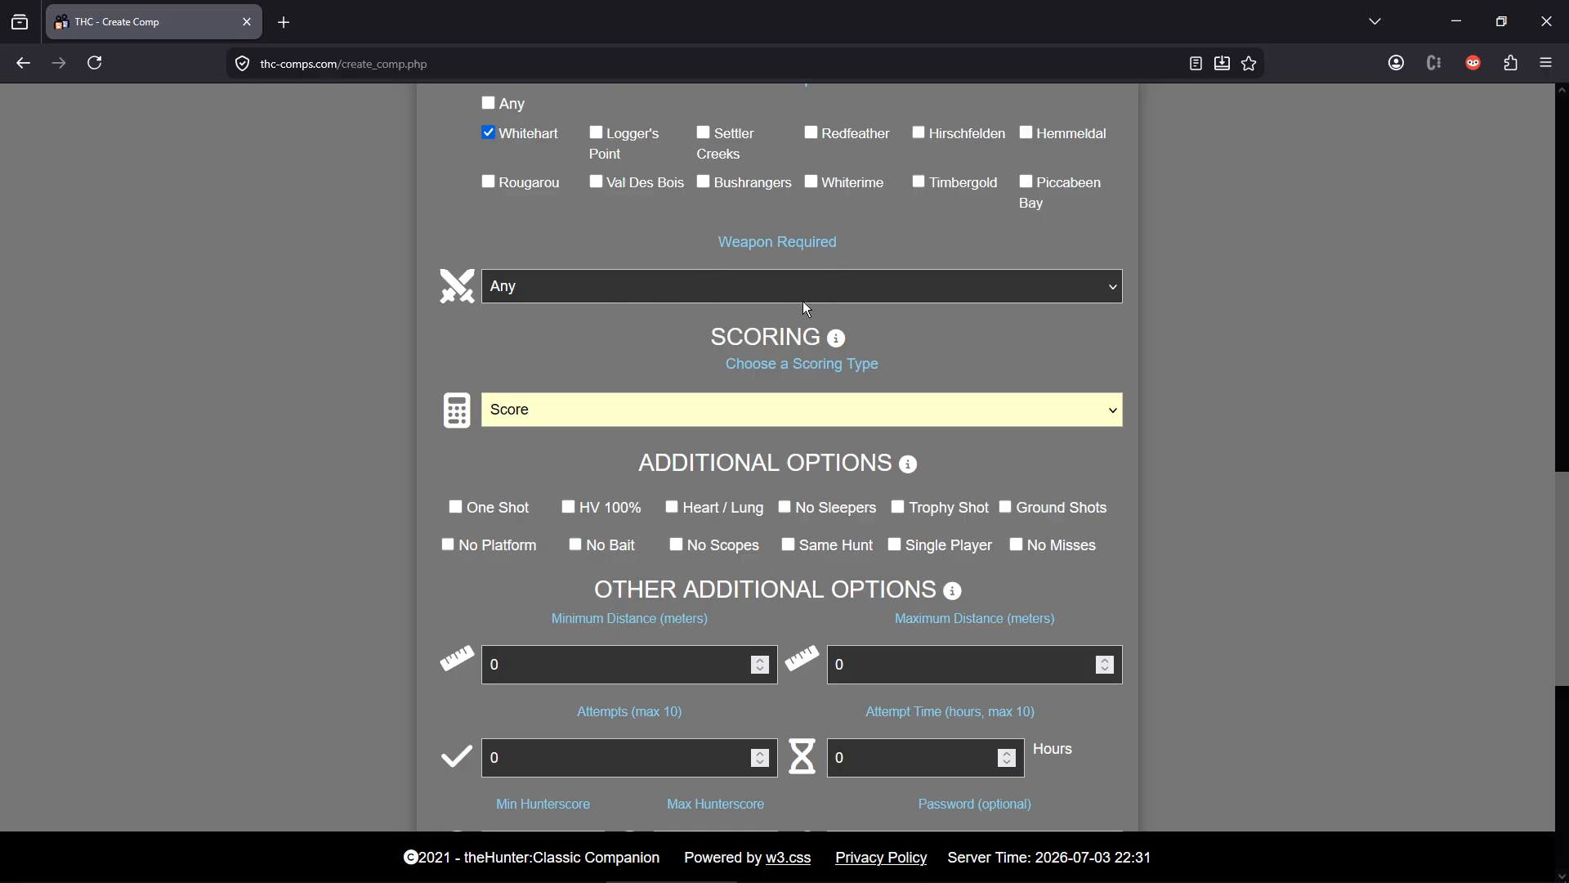
click(736, 296)
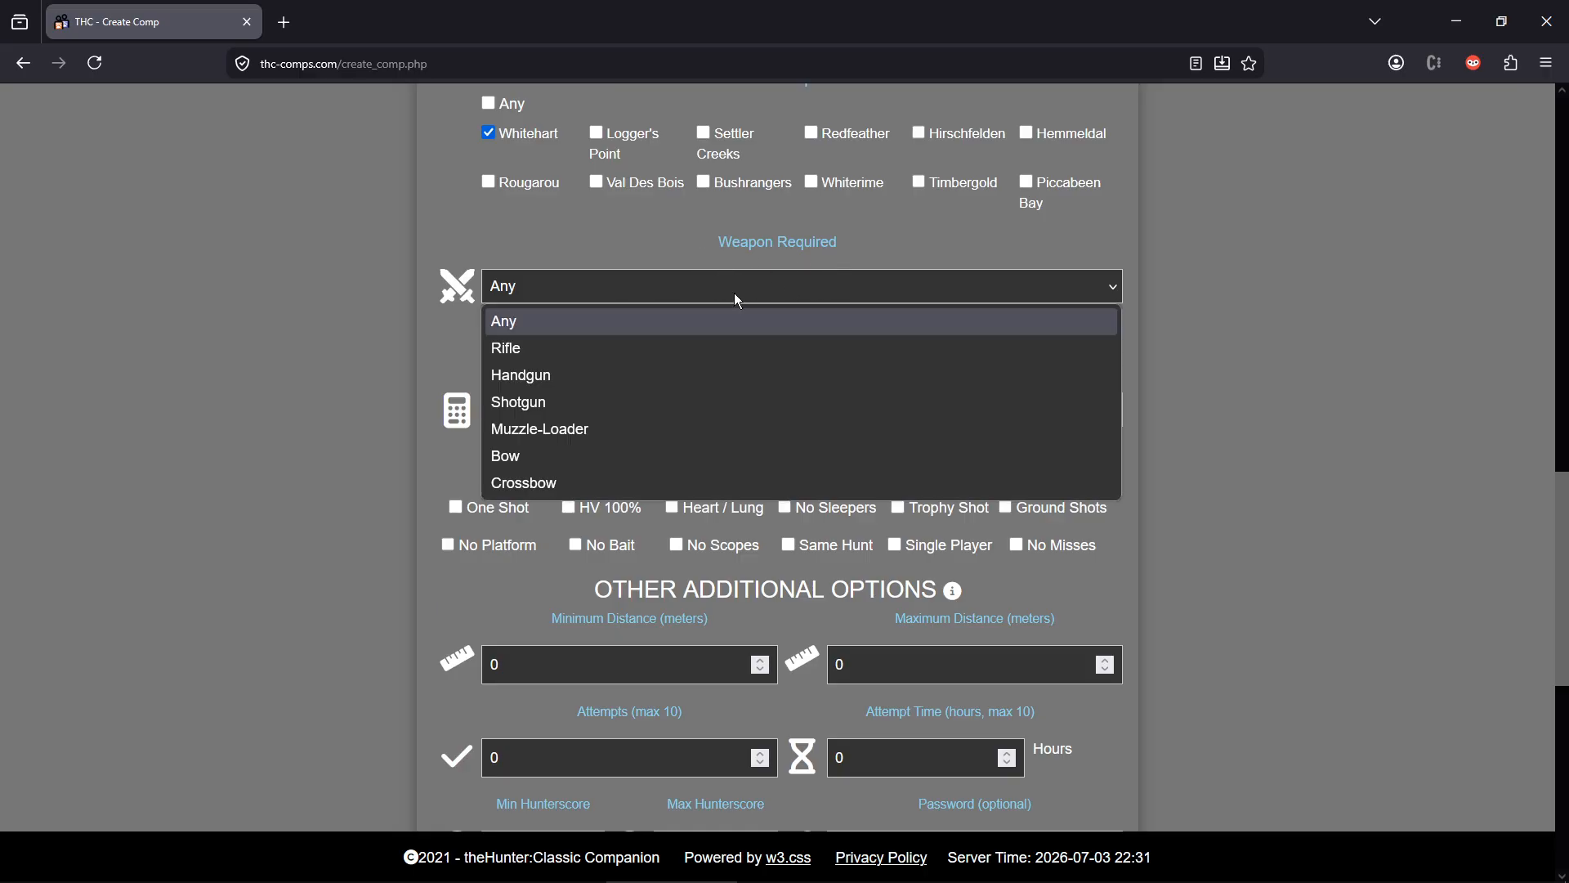
click(733, 295)
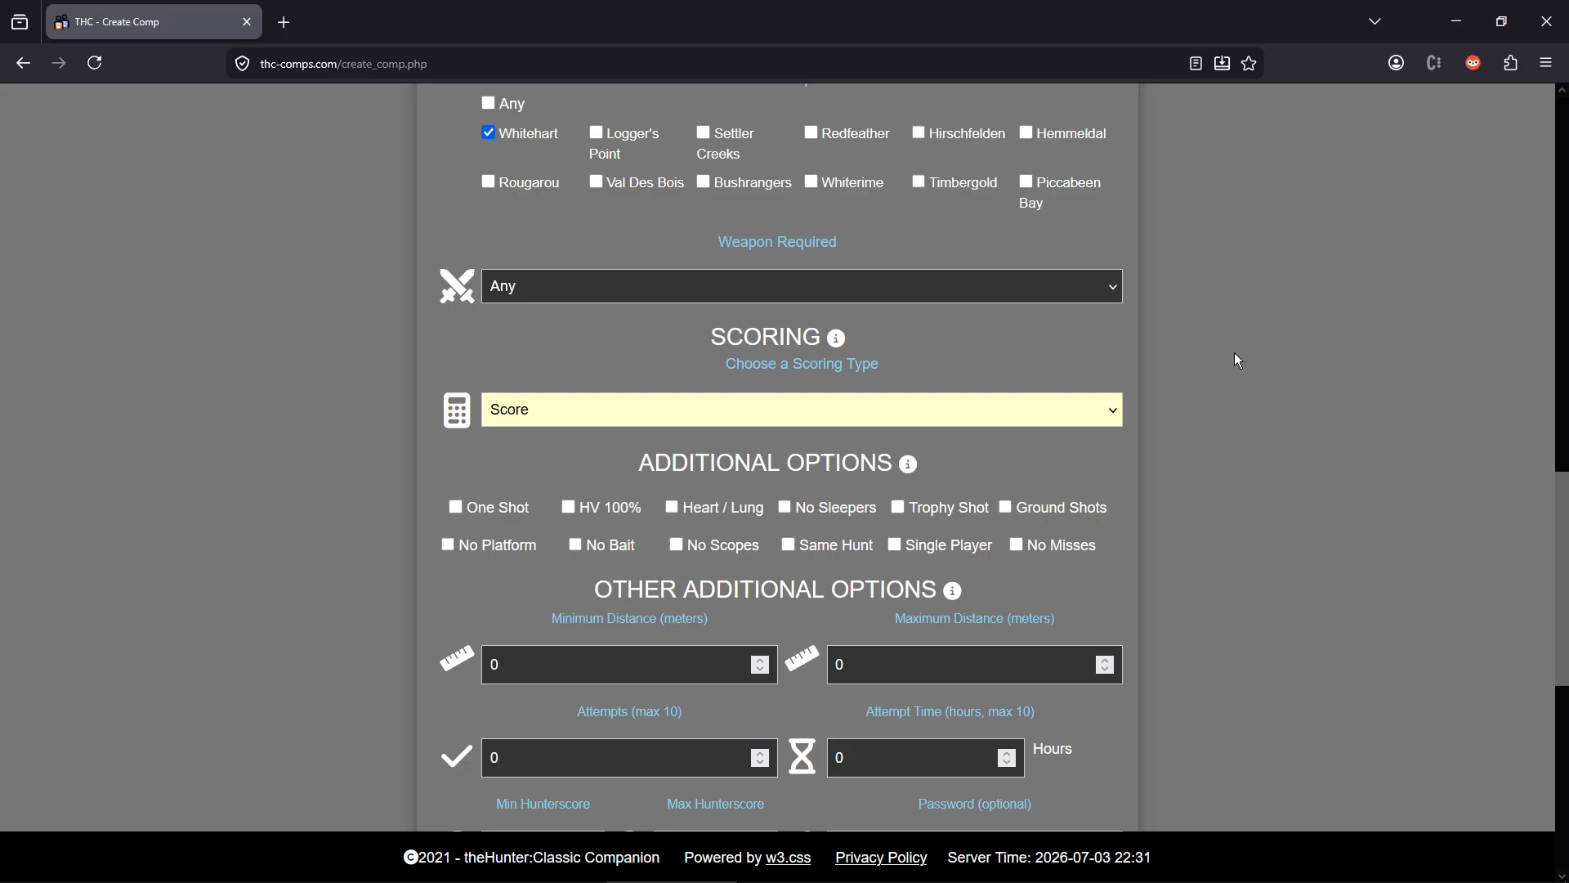
- Choose Score as the competition's scoring type
scroll(1239, 360, down, 3)
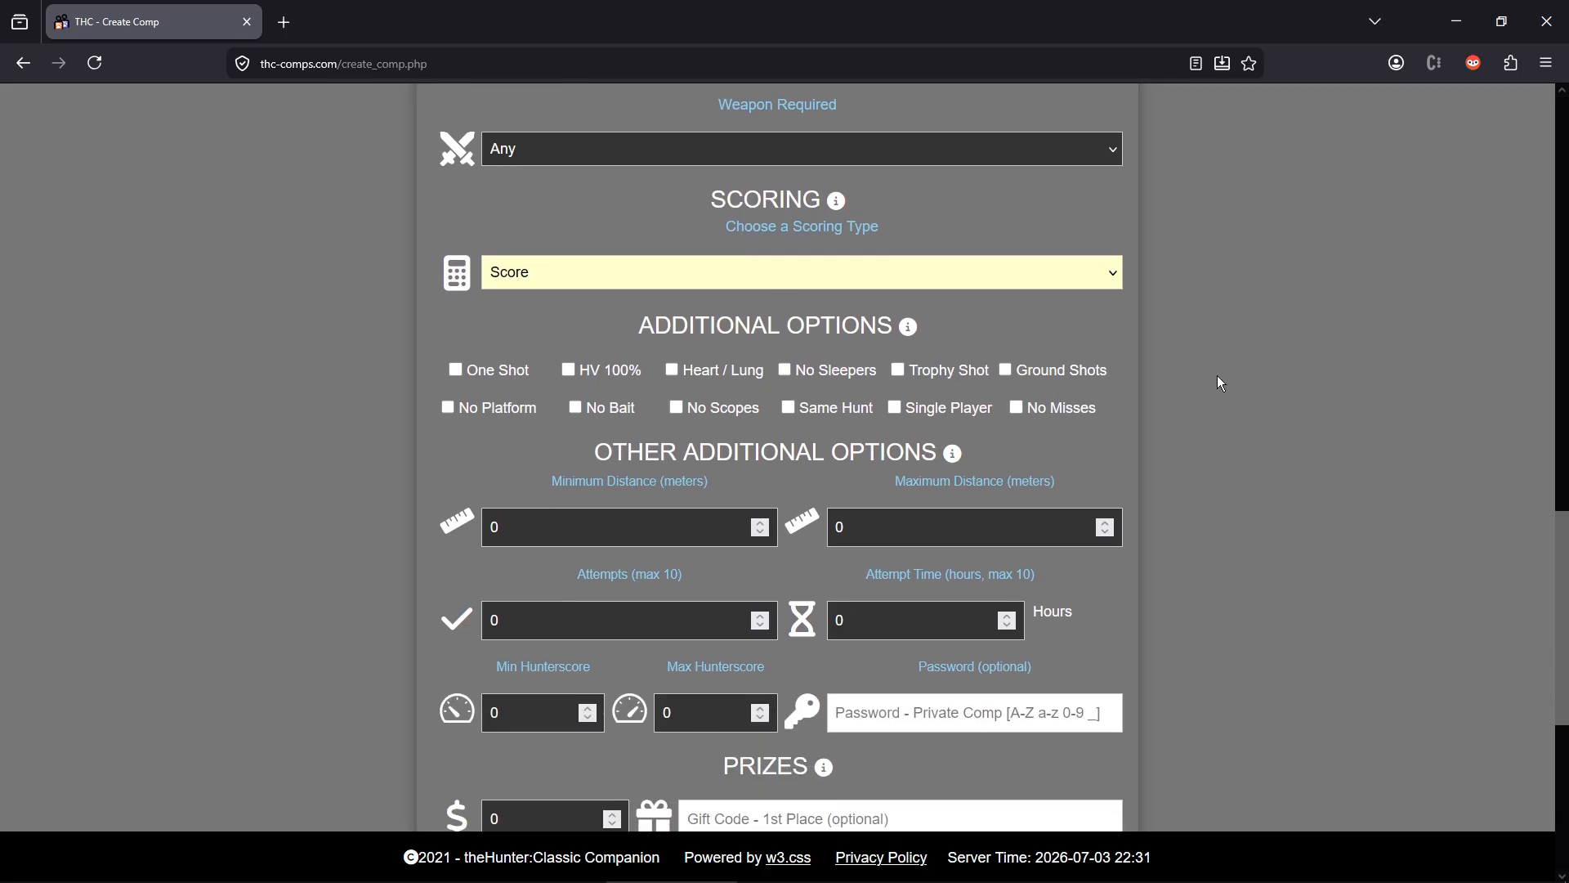
click(696, 216)
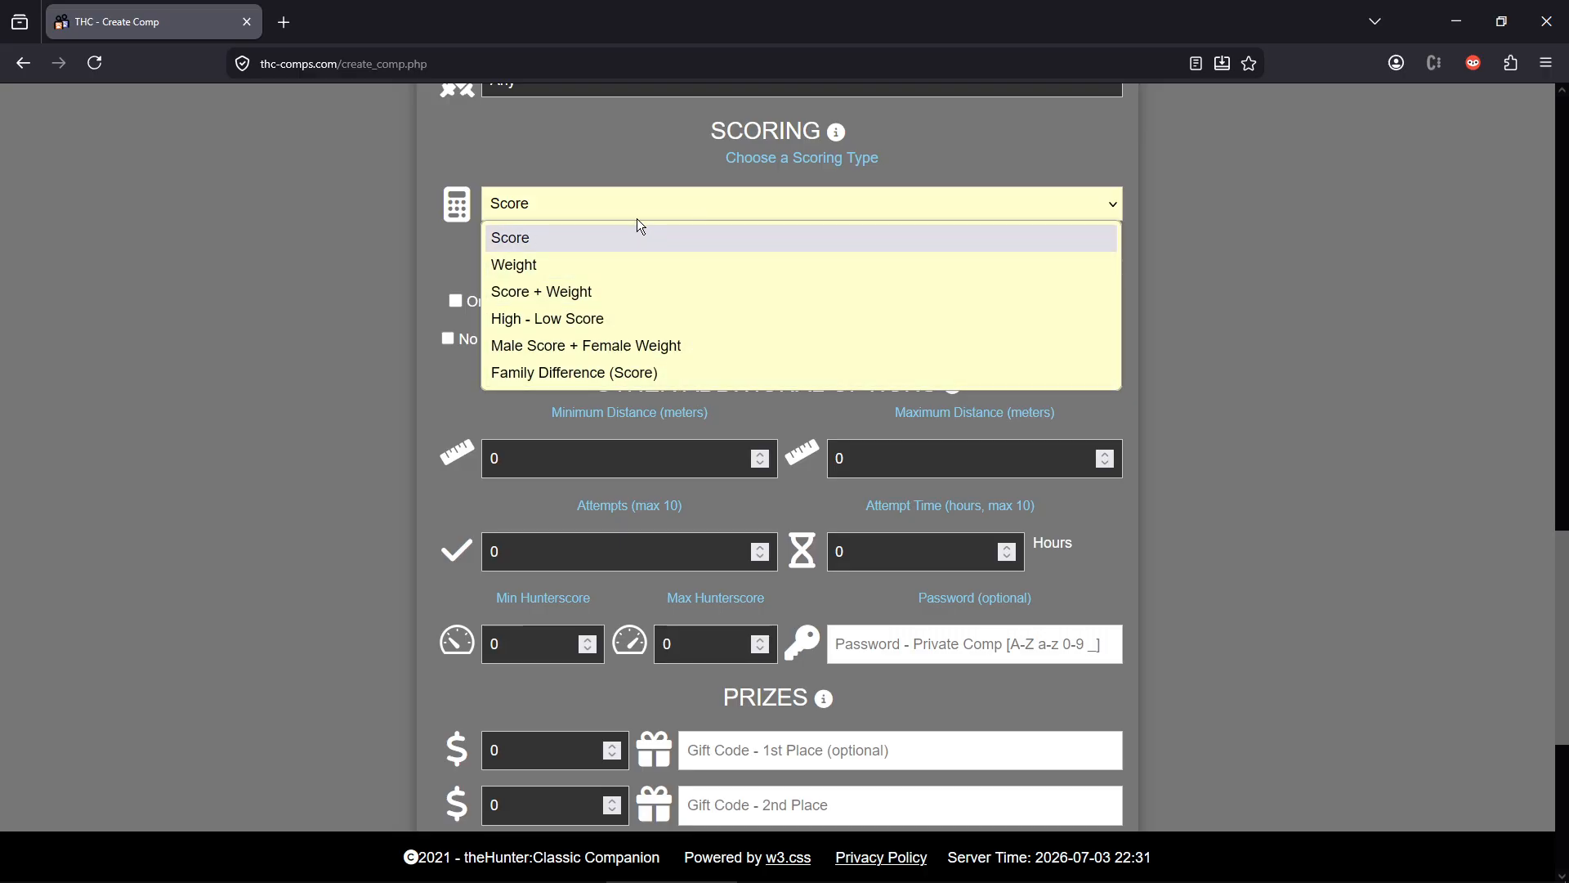
click(614, 249)
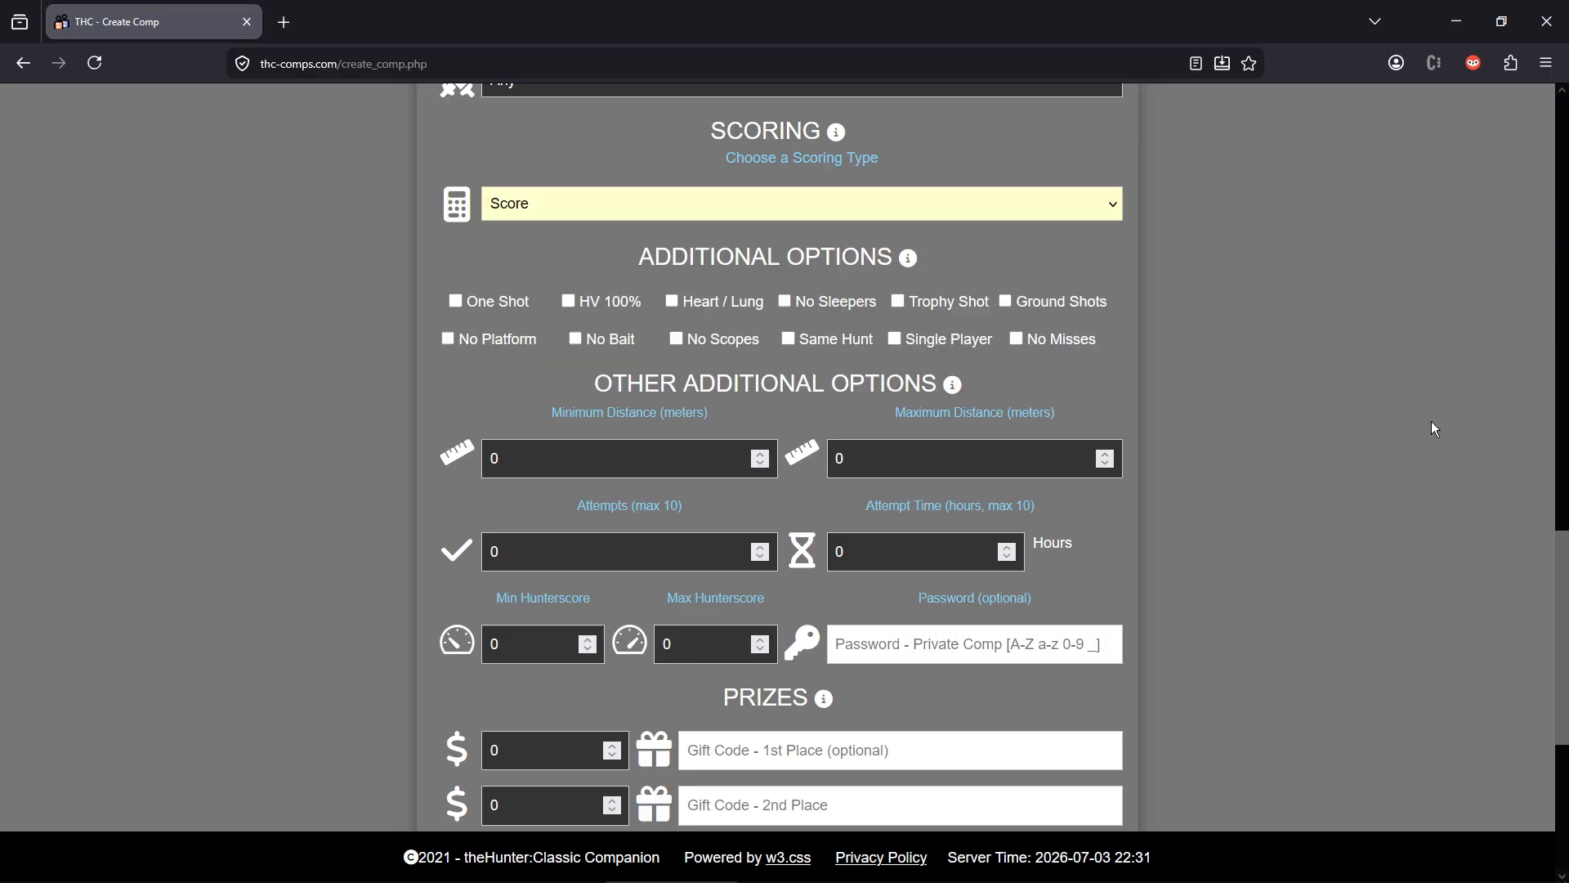
scroll(1341, 419, up, 10)
scroll(1337, 417, up, 6)
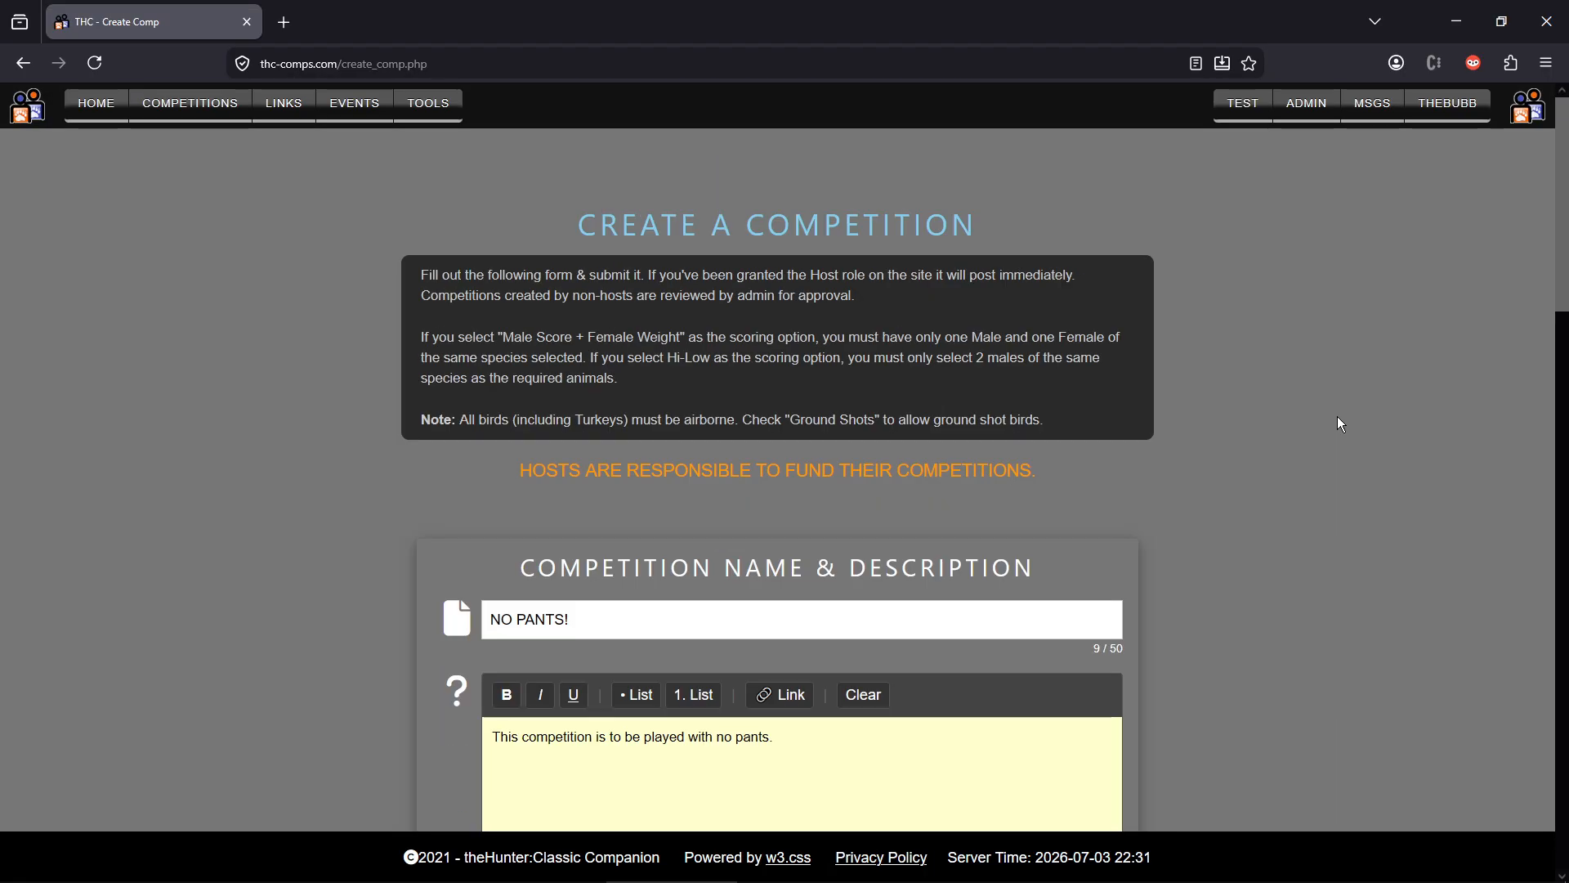
scroll(1337, 417, down, 8)
scroll(1338, 421, down, 12)
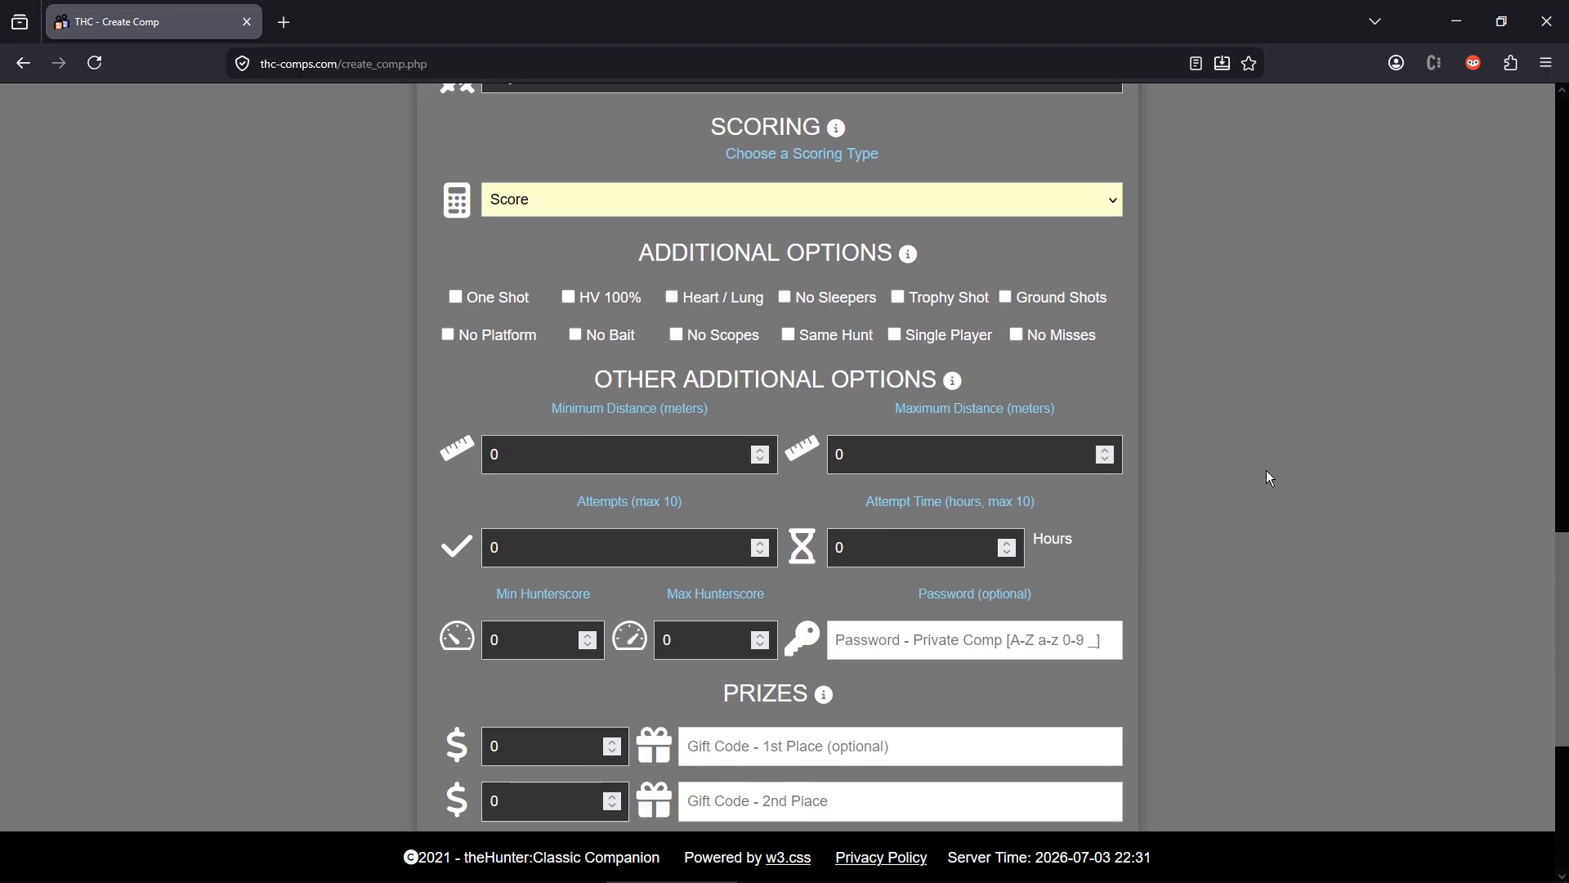
- Turn on Ground Shots as an additional option for the competition
scroll(1269, 477, up, 5)
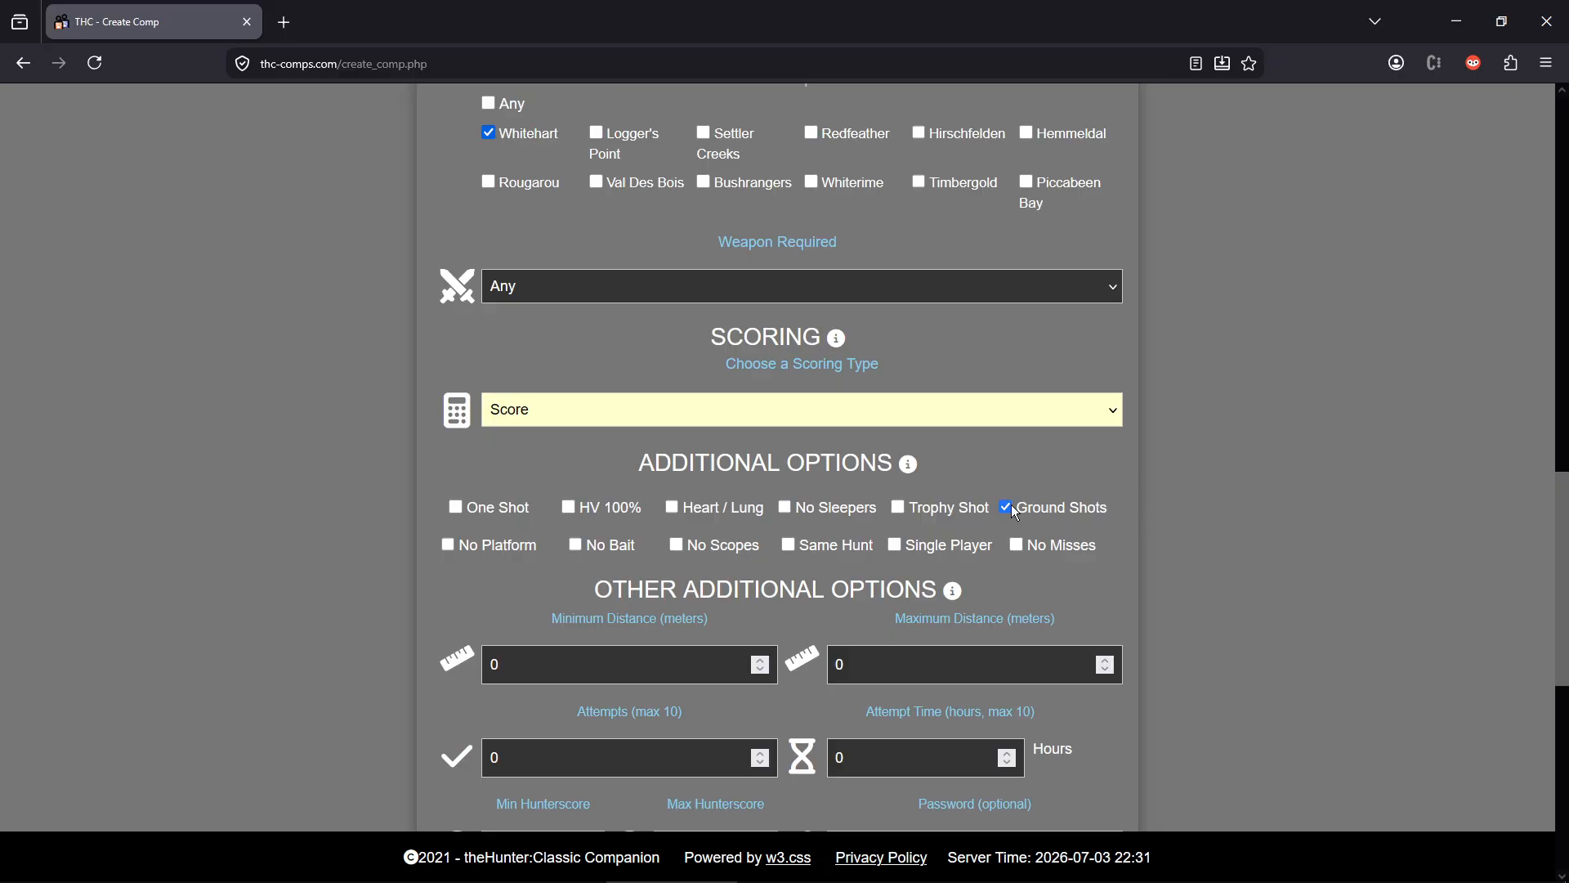
scroll(1188, 562, down, 3)
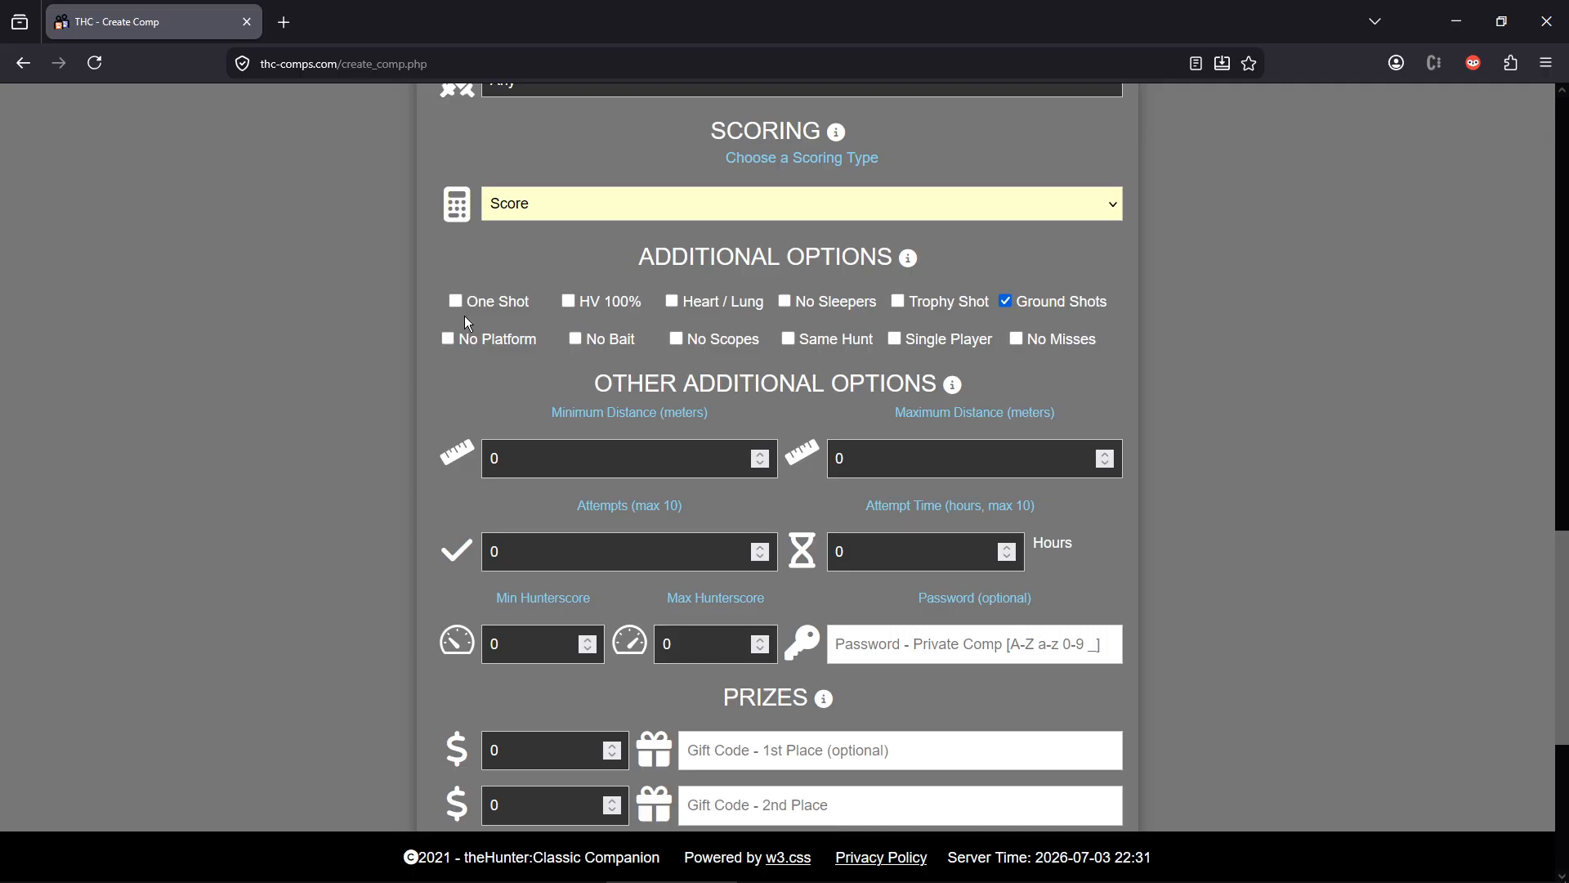
click(568, 302)
scroll(1181, 439, down, 1)
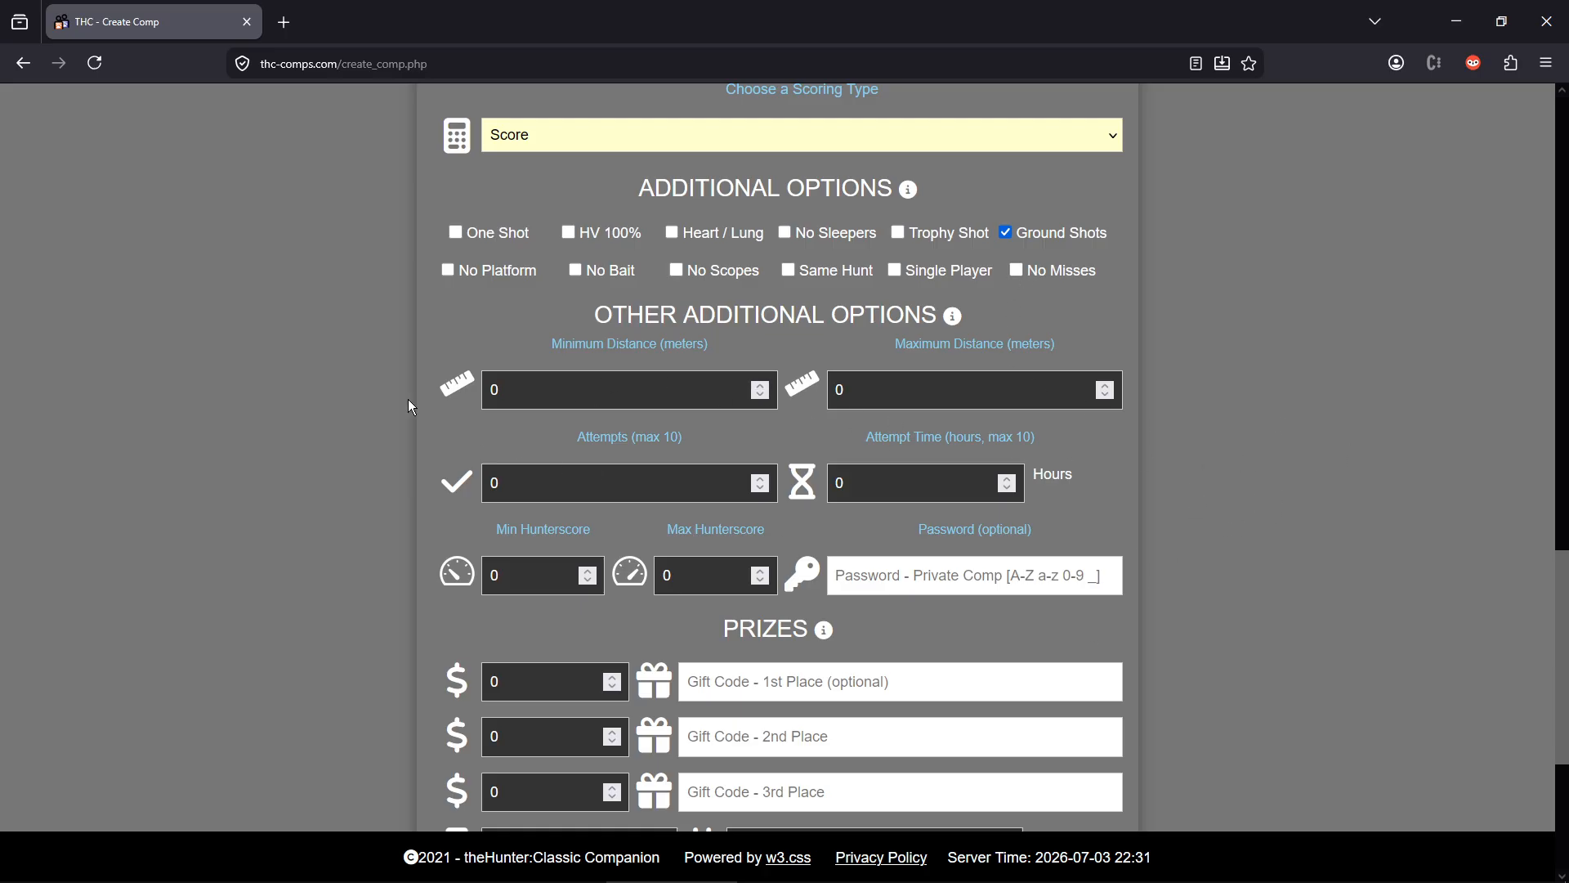
- Examine the additional options and the minimum distance setting
click(586, 396)
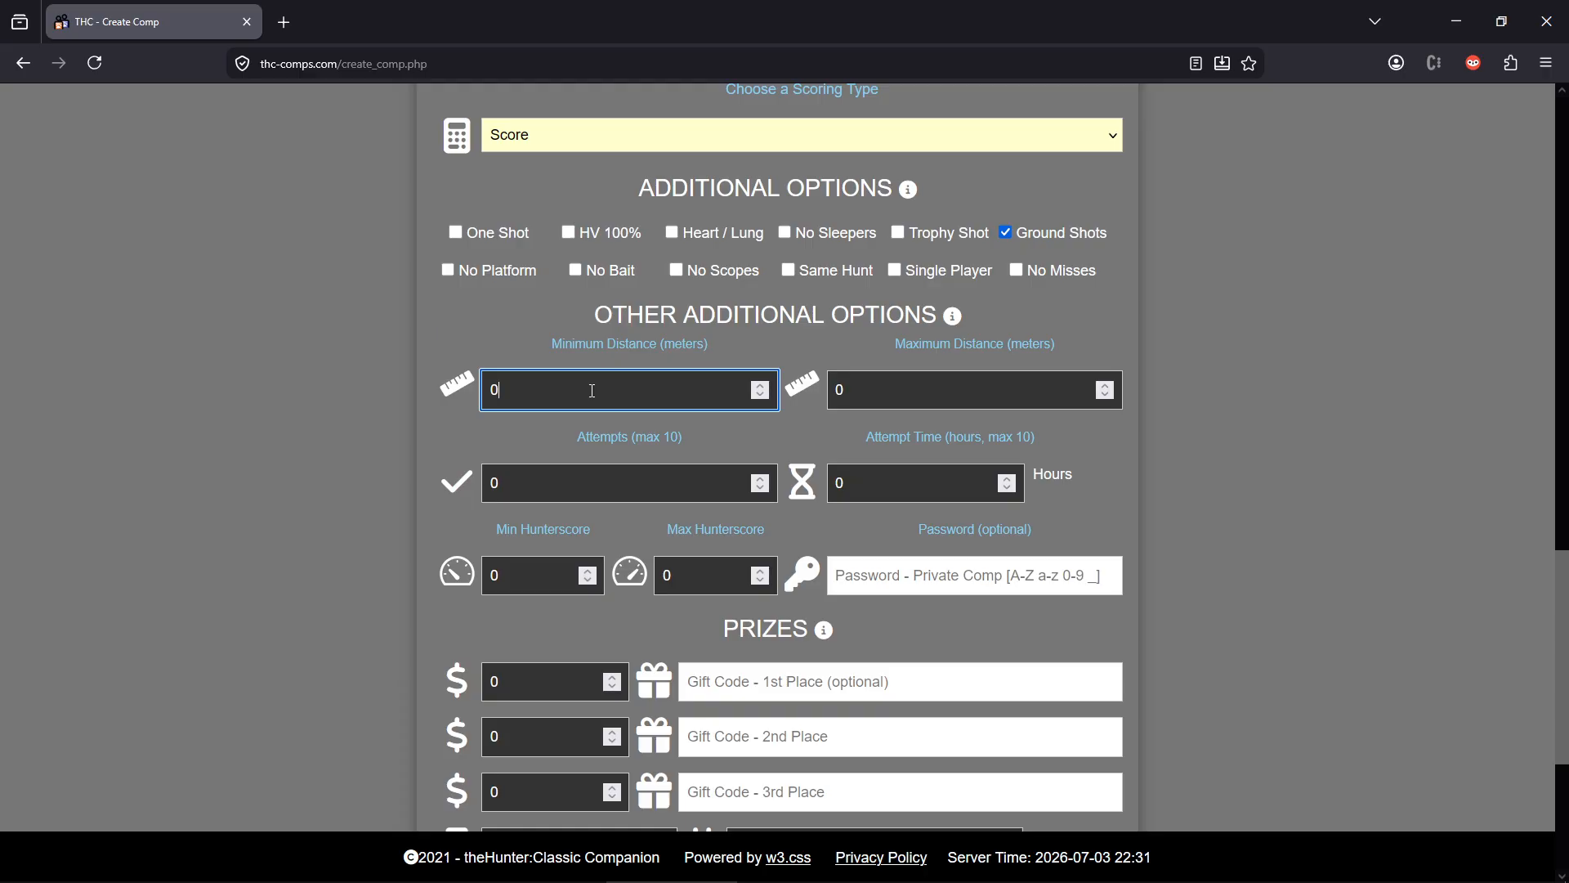
click(1192, 515)
scroll(1194, 515, down, 2)
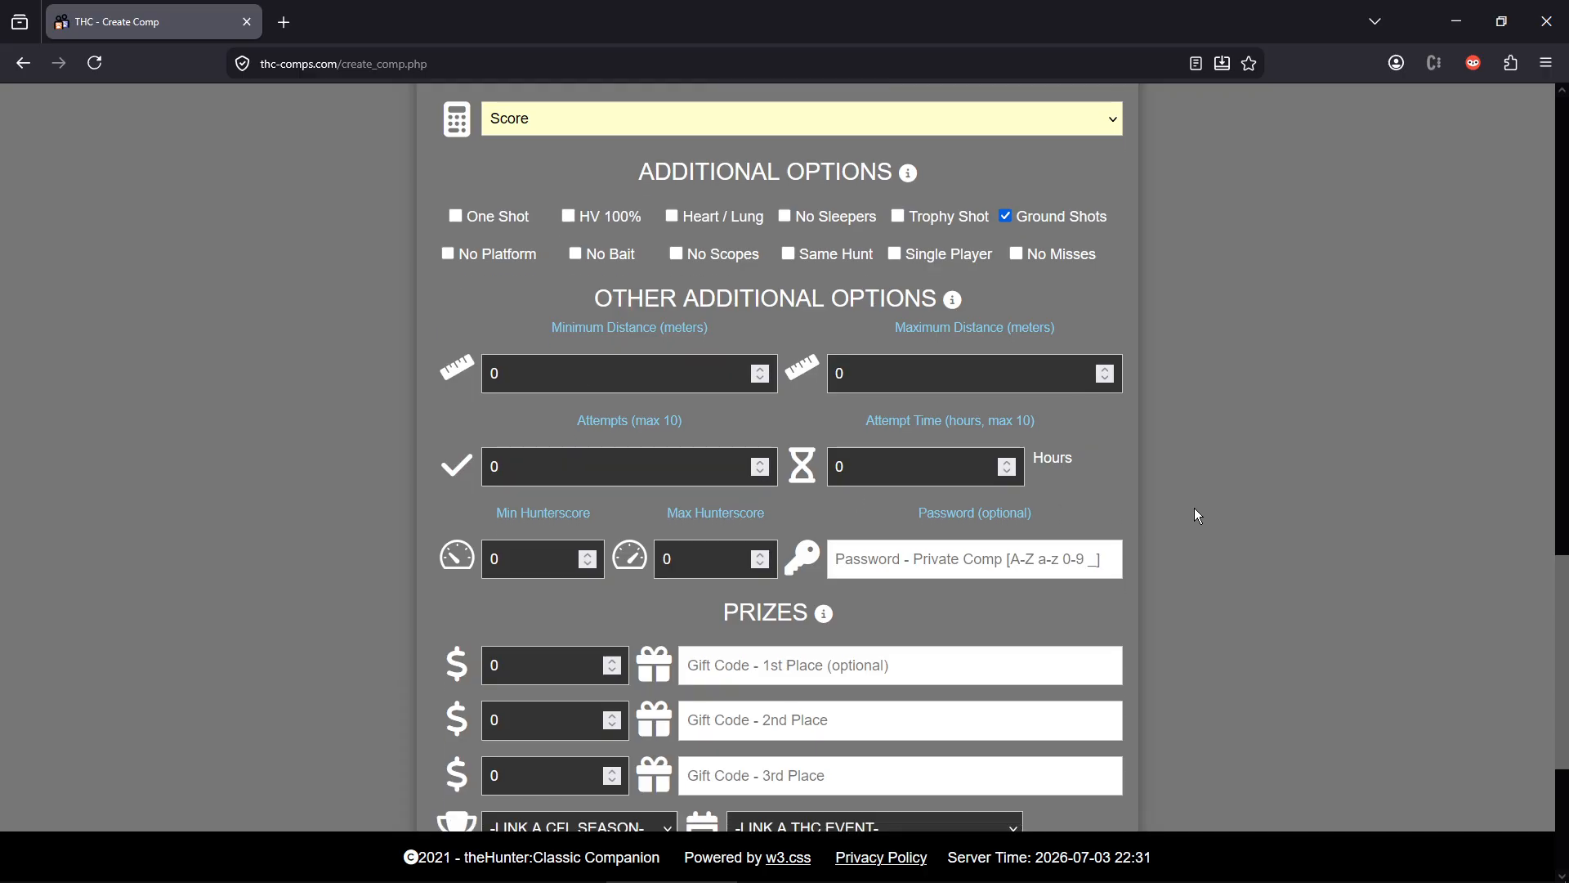
scroll(1196, 515, up, 3)
scroll(1195, 513, up, 2)
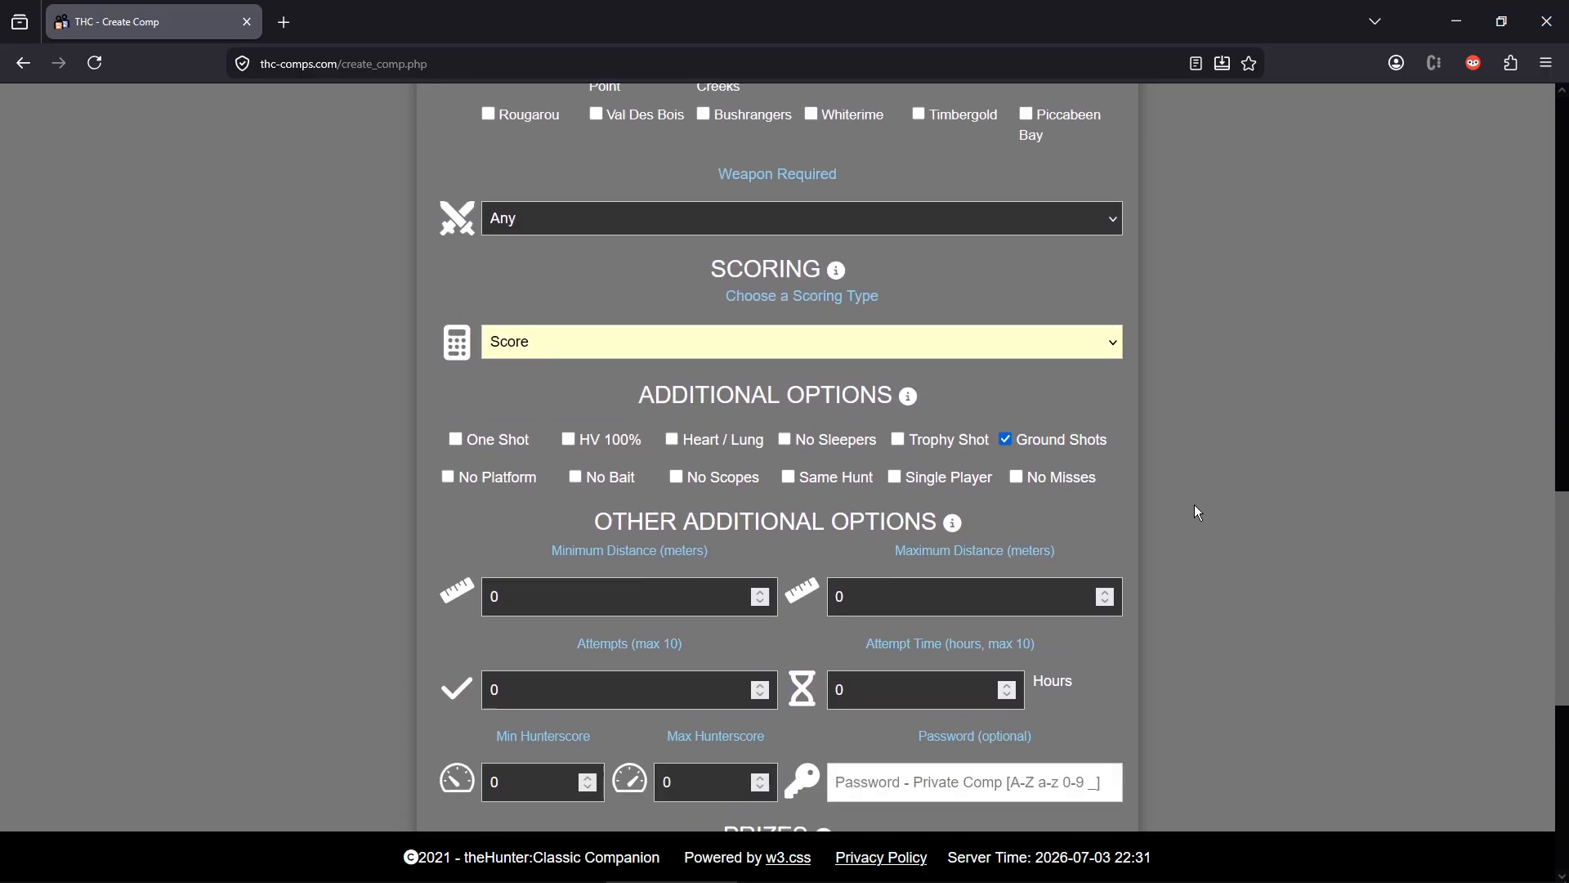
scroll(1196, 511, down, 3)
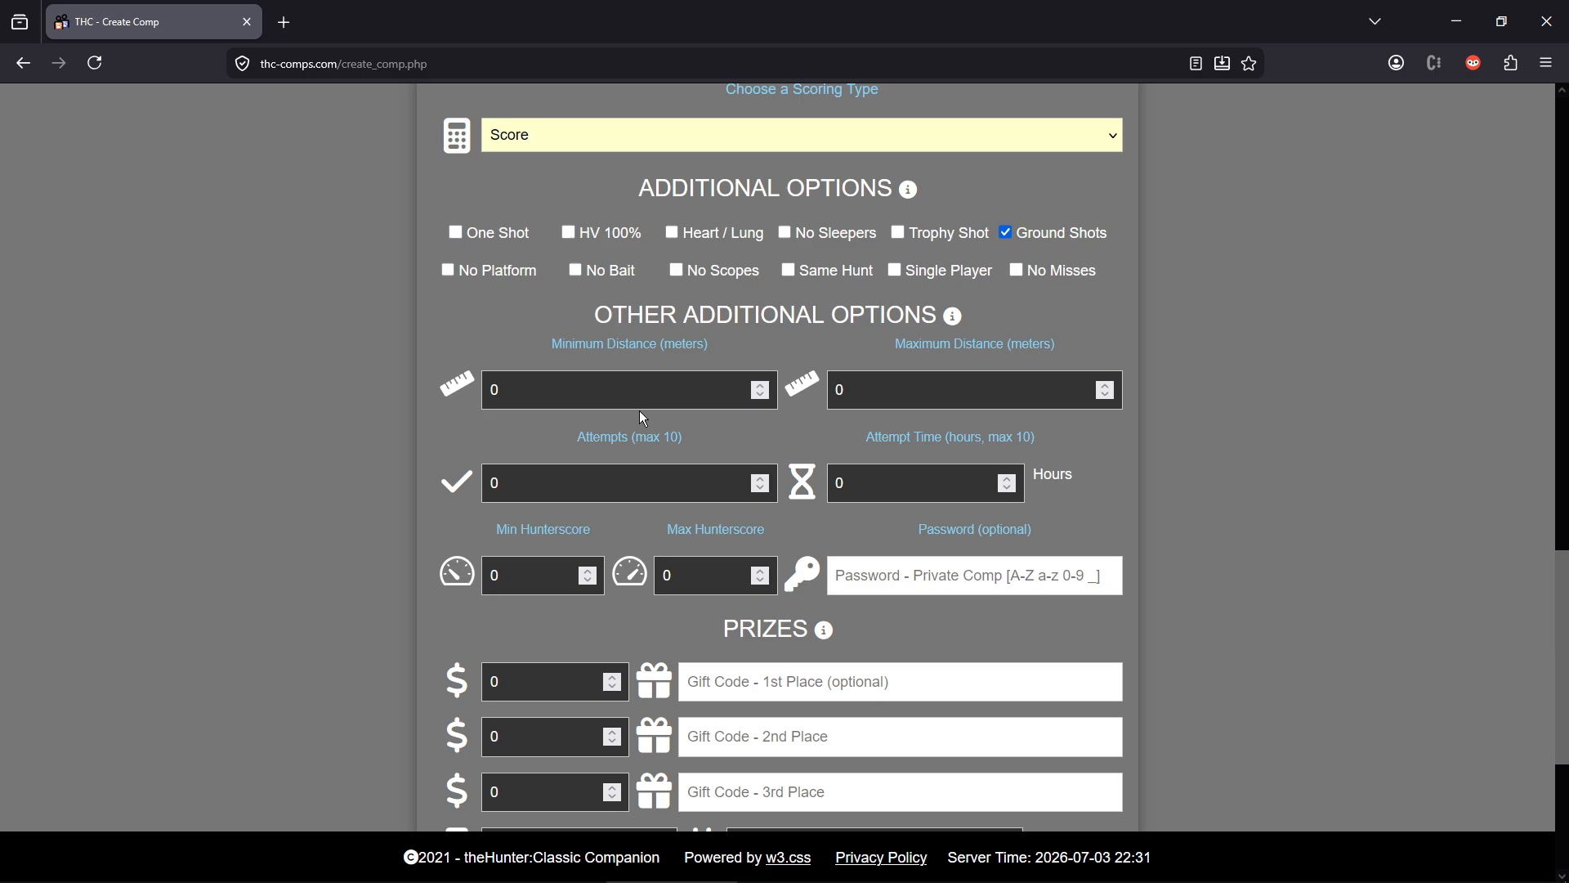
click(571, 396)
click(1232, 536)
- Set the competition's number of attempts to 10
double_click(567, 490)
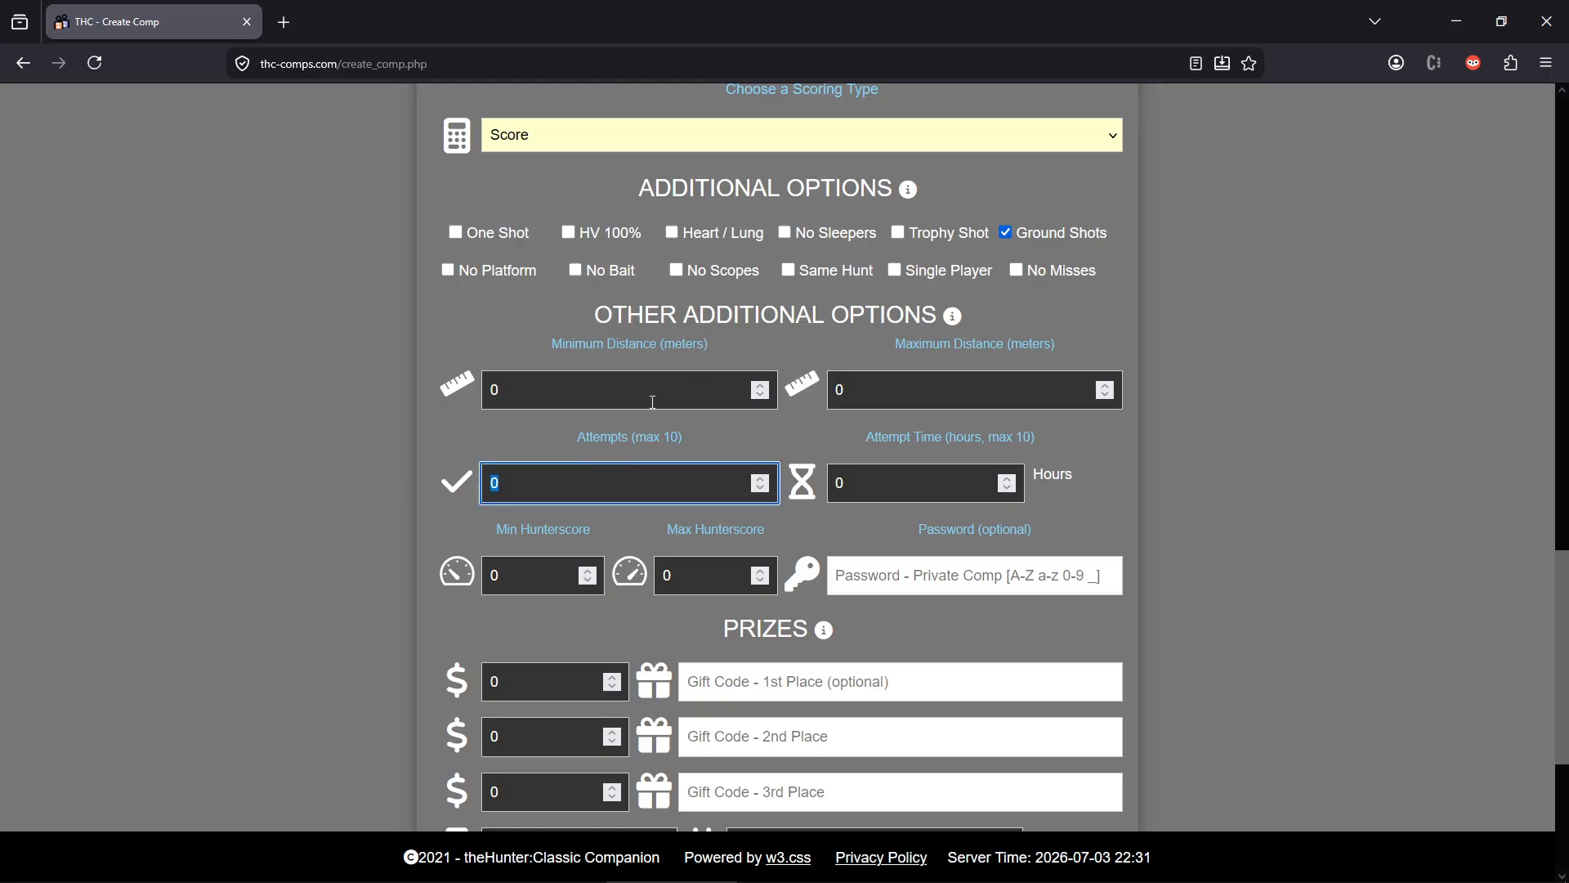
text(10)
click(1240, 534)
right_click(1343, 517)
click(1239, 539)
scroll(1183, 465, down, 1)
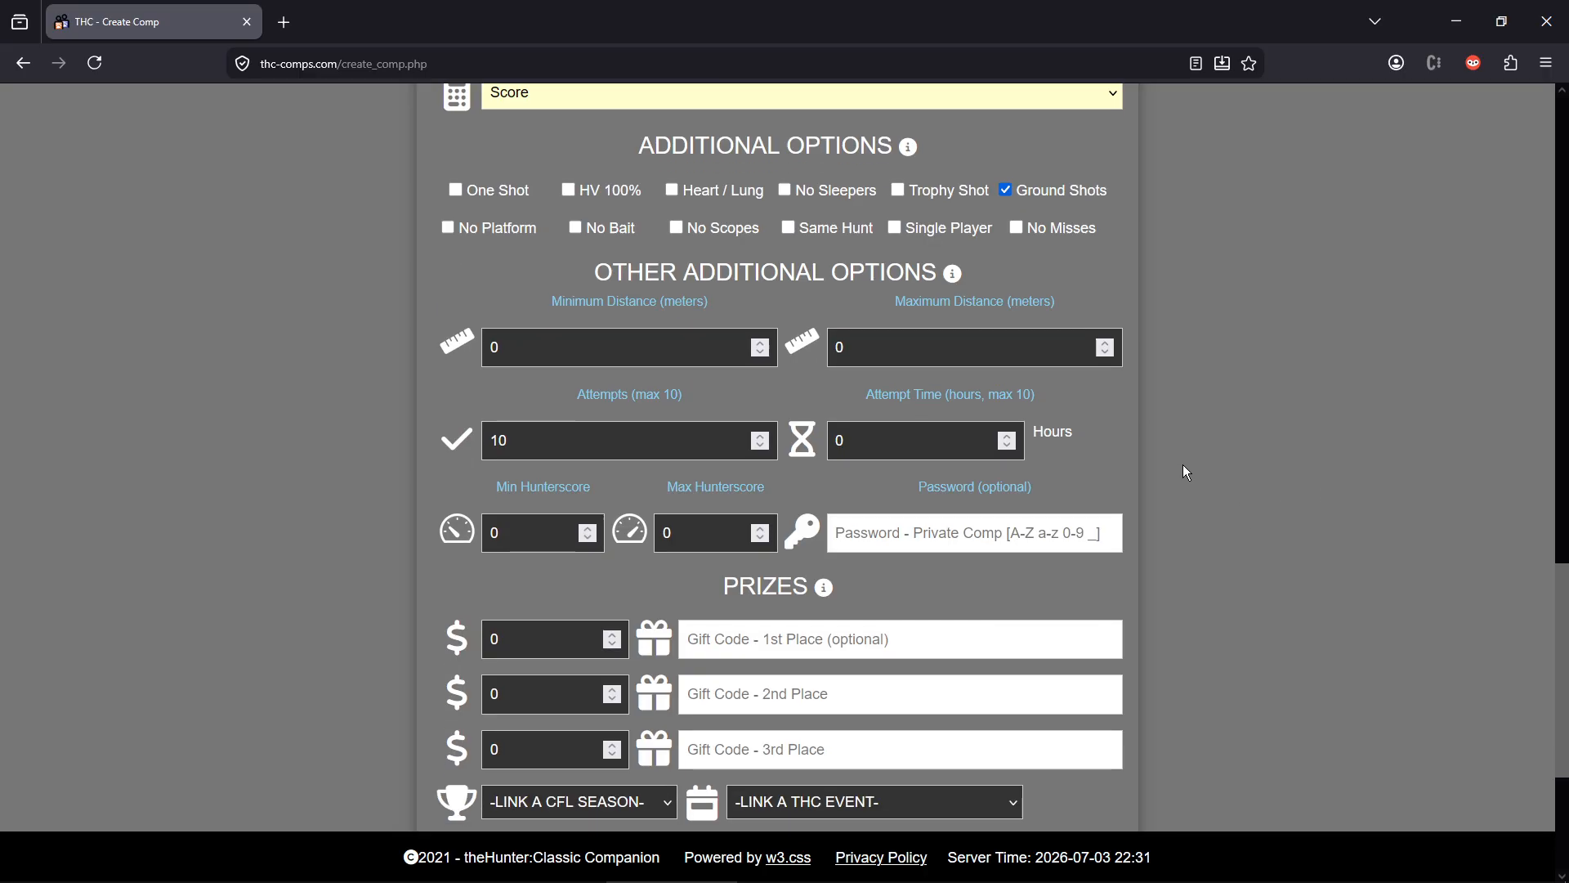
scroll(1186, 472, down, 1)
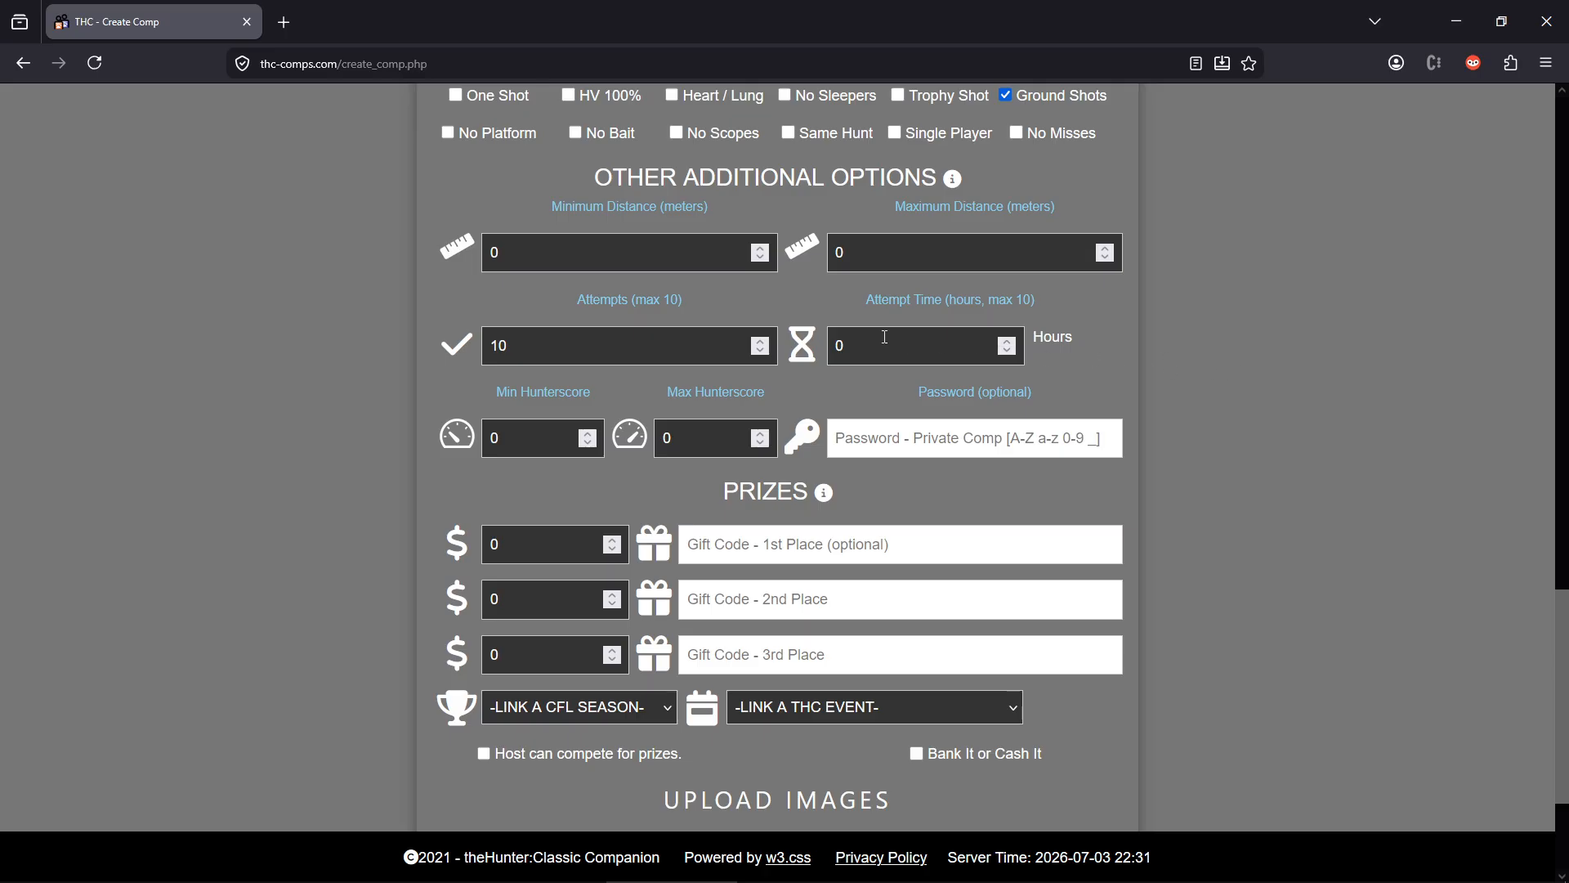
- Set the attempt time to 2 hours and the number of attempts to 0
click(879, 342)
click(1255, 411)
drag(902, 350, 821, 344)
click(1355, 442)
double_click(870, 330)
text(2)
drag(1126, 410, 1272, 373)
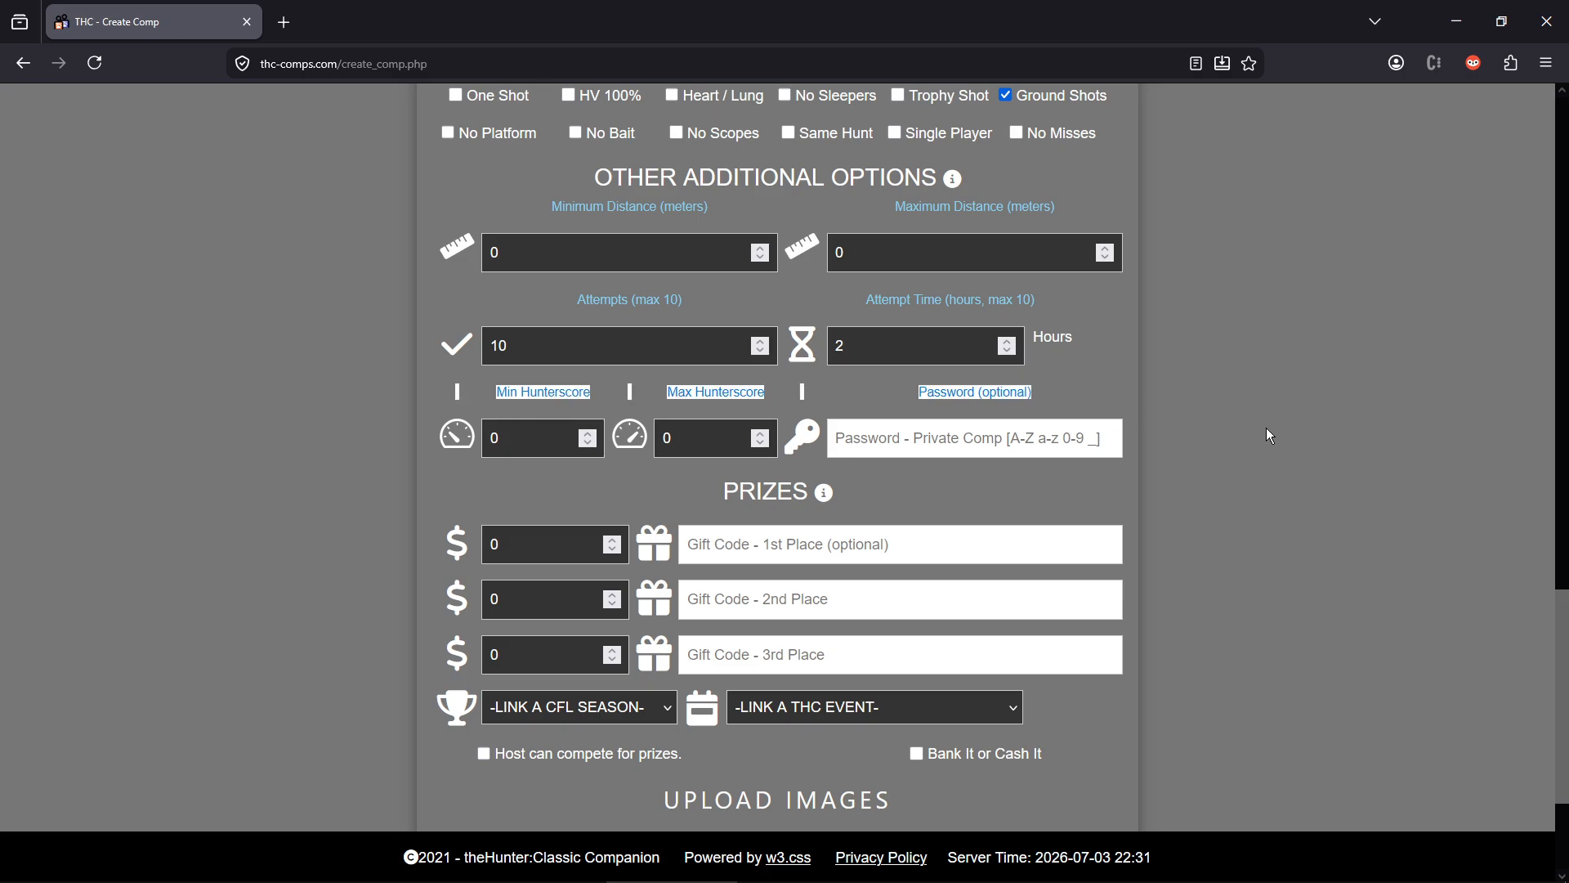
drag(561, 346, 421, 363)
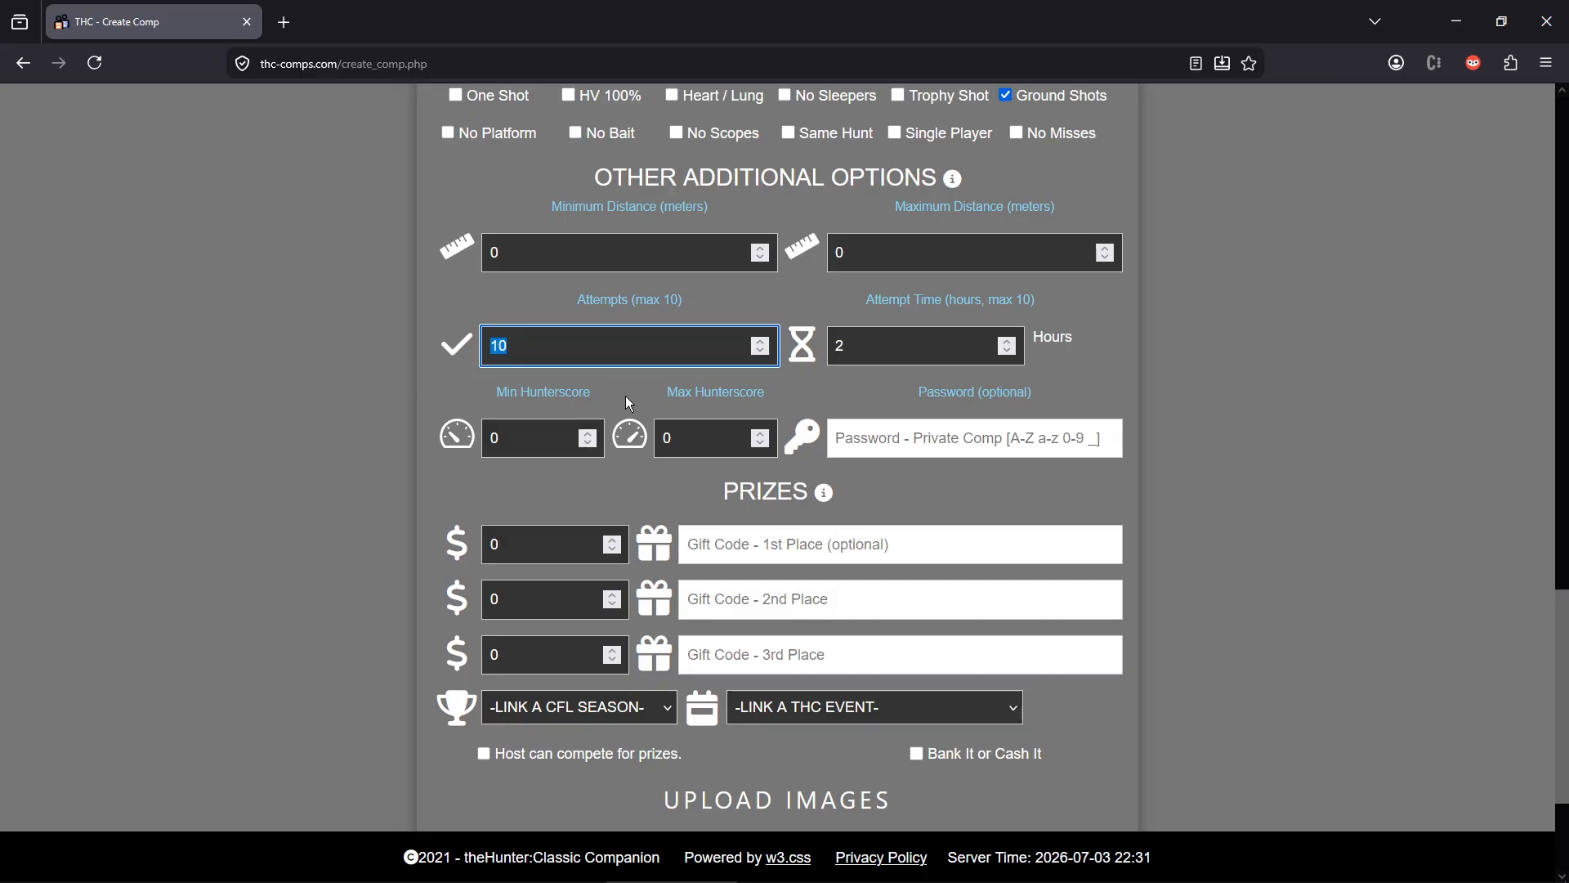
text(0)
- Reset the attempt time to 0 hours and set the number of attempts to 10
click(919, 353)
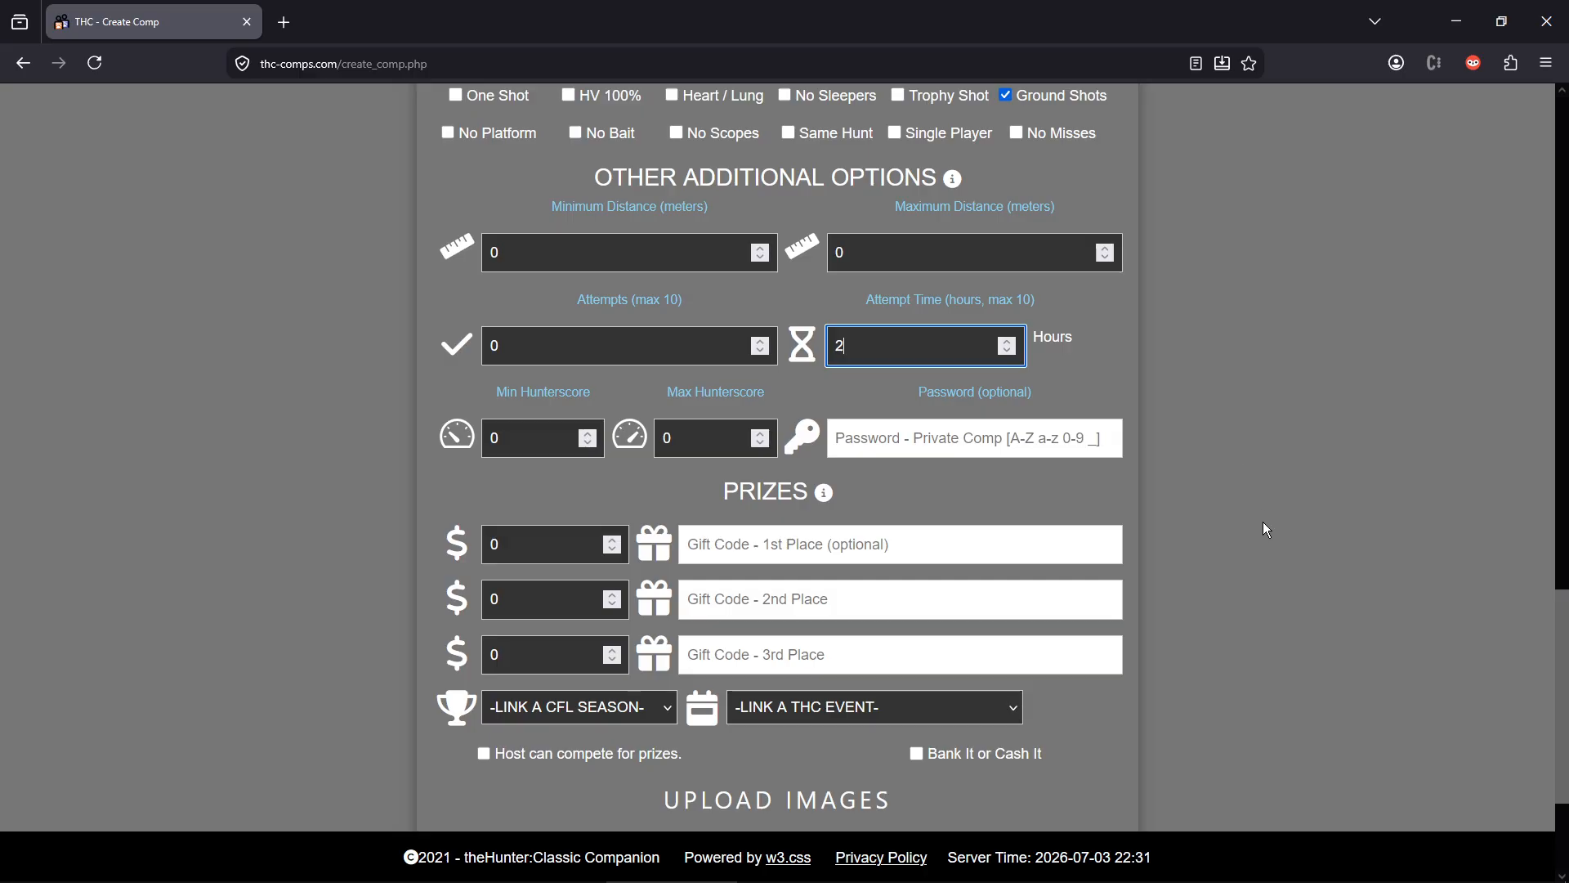
double_click(828, 351)
text(0)
key(shift+Tab)
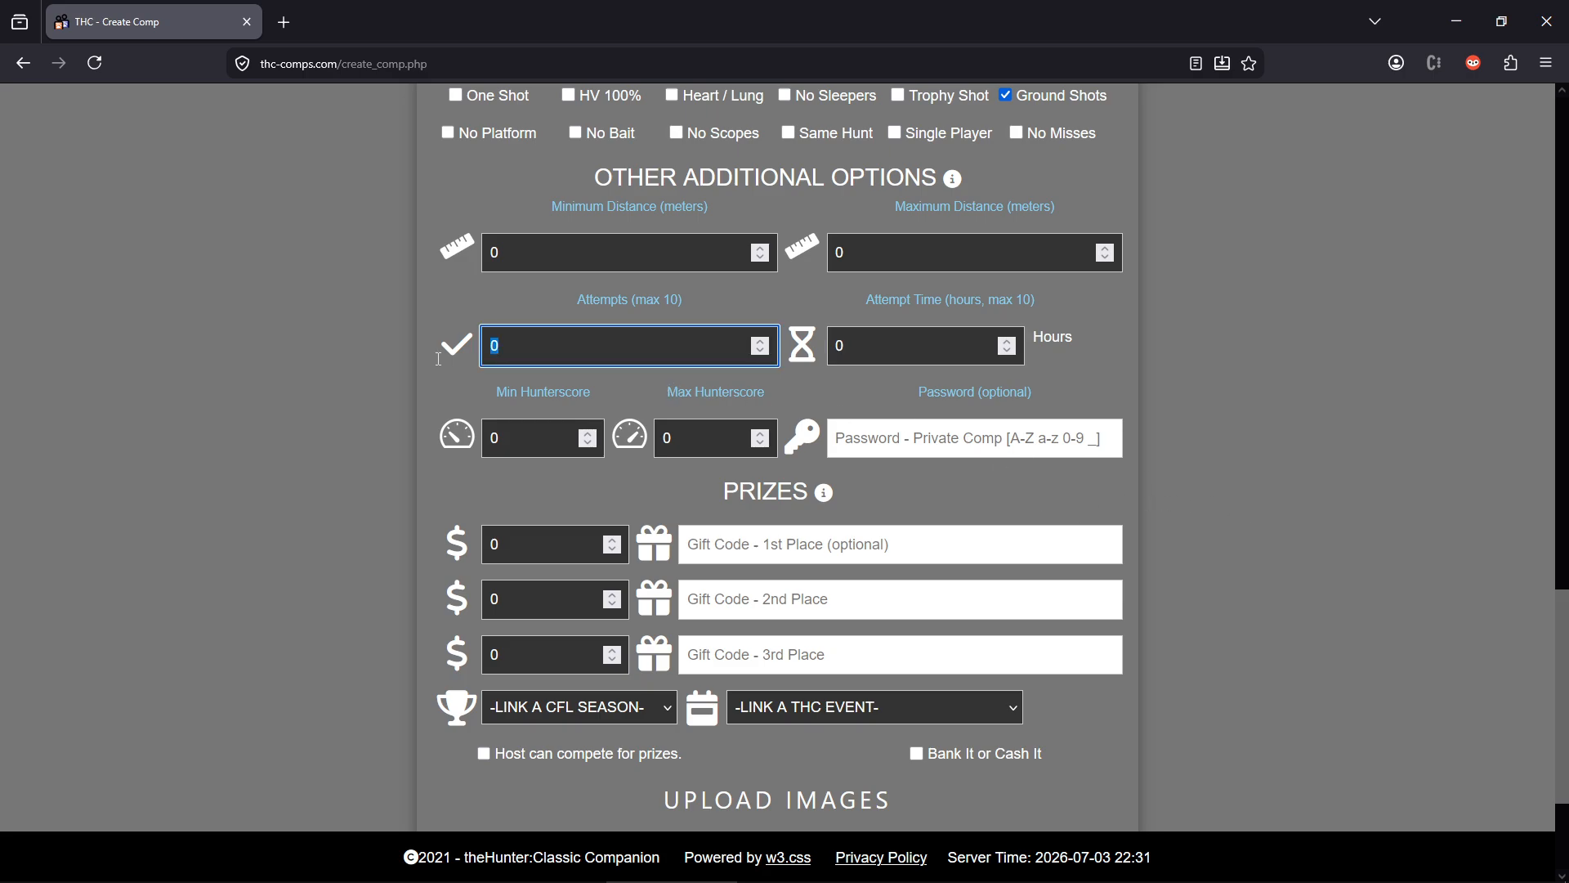
text(10)
- Set the maximum hunterscore to 1000, leaving the minimum hunterscore at 0
double_click(495, 439)
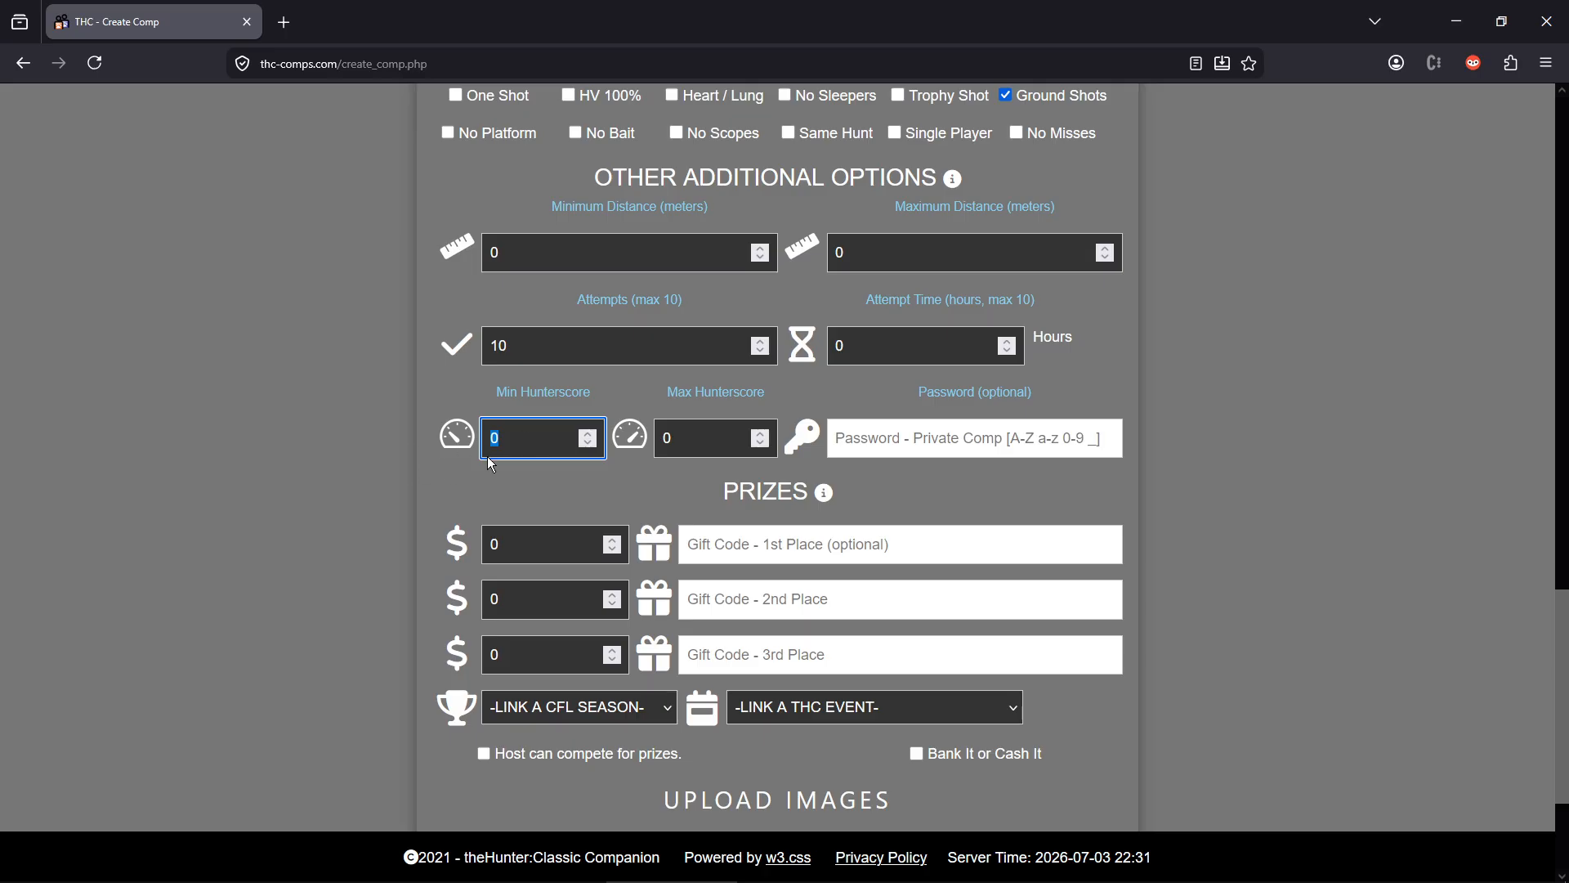
click(532, 431)
drag(544, 445, 478, 439)
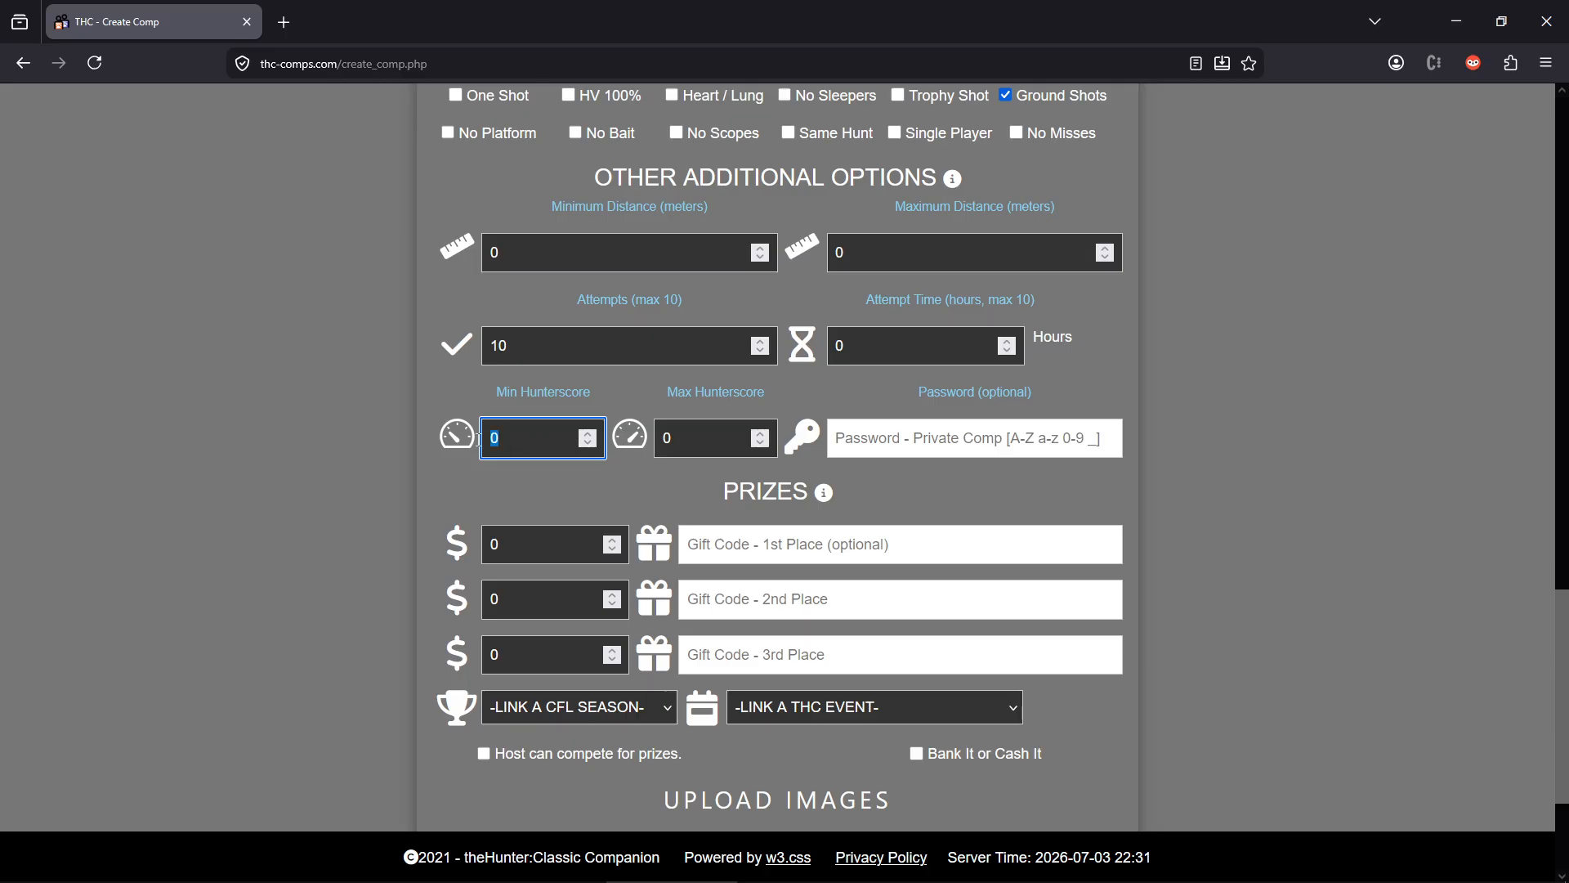
click(672, 438)
double_click(668, 440)
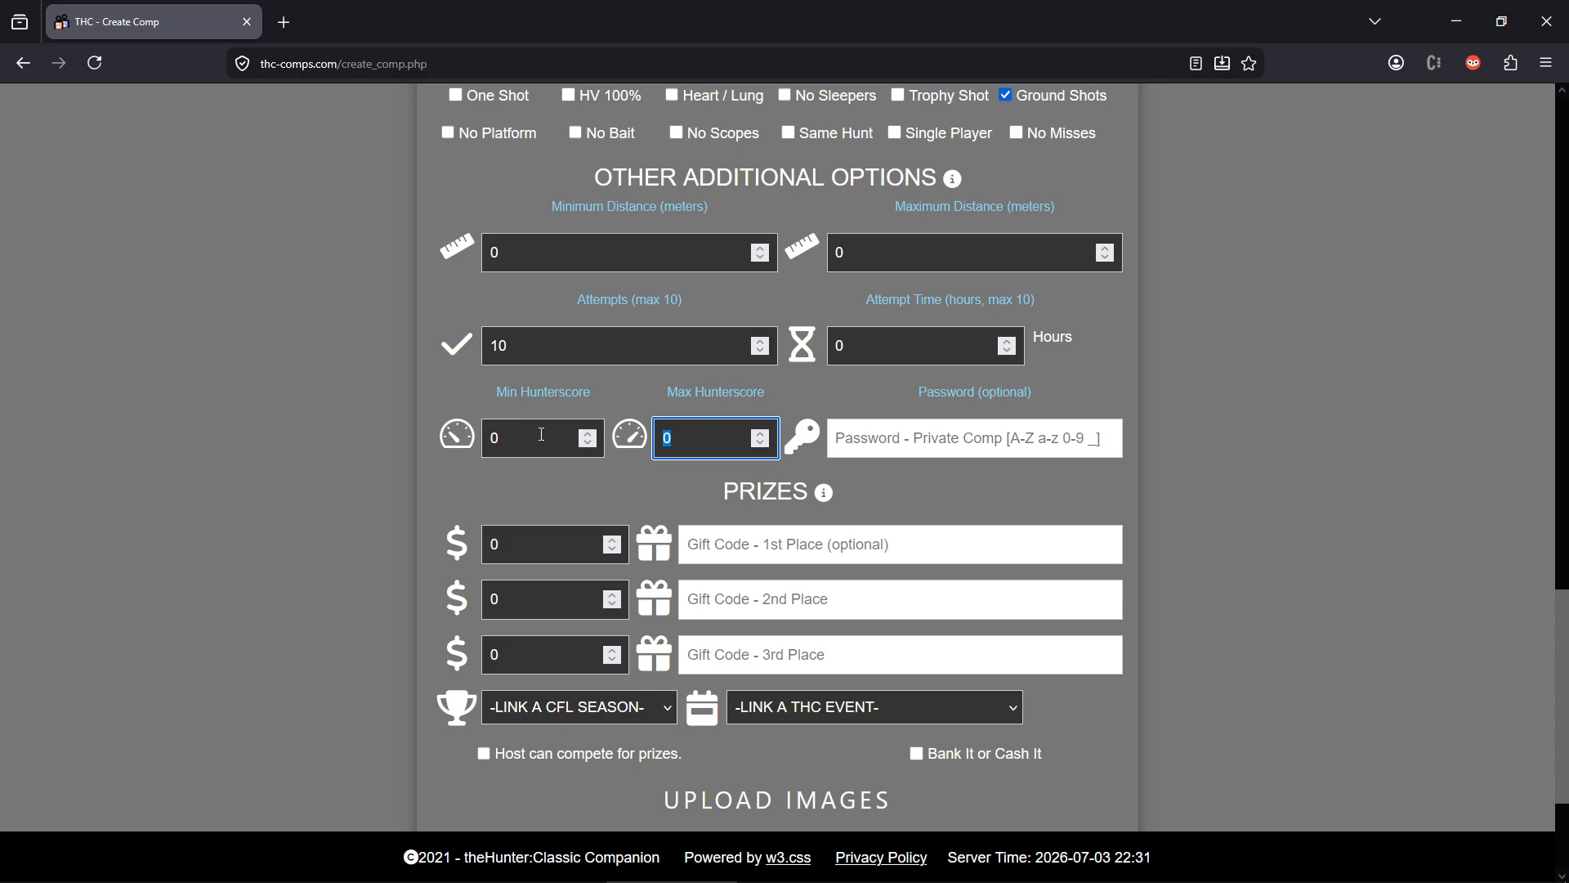
key(shift+Tab)
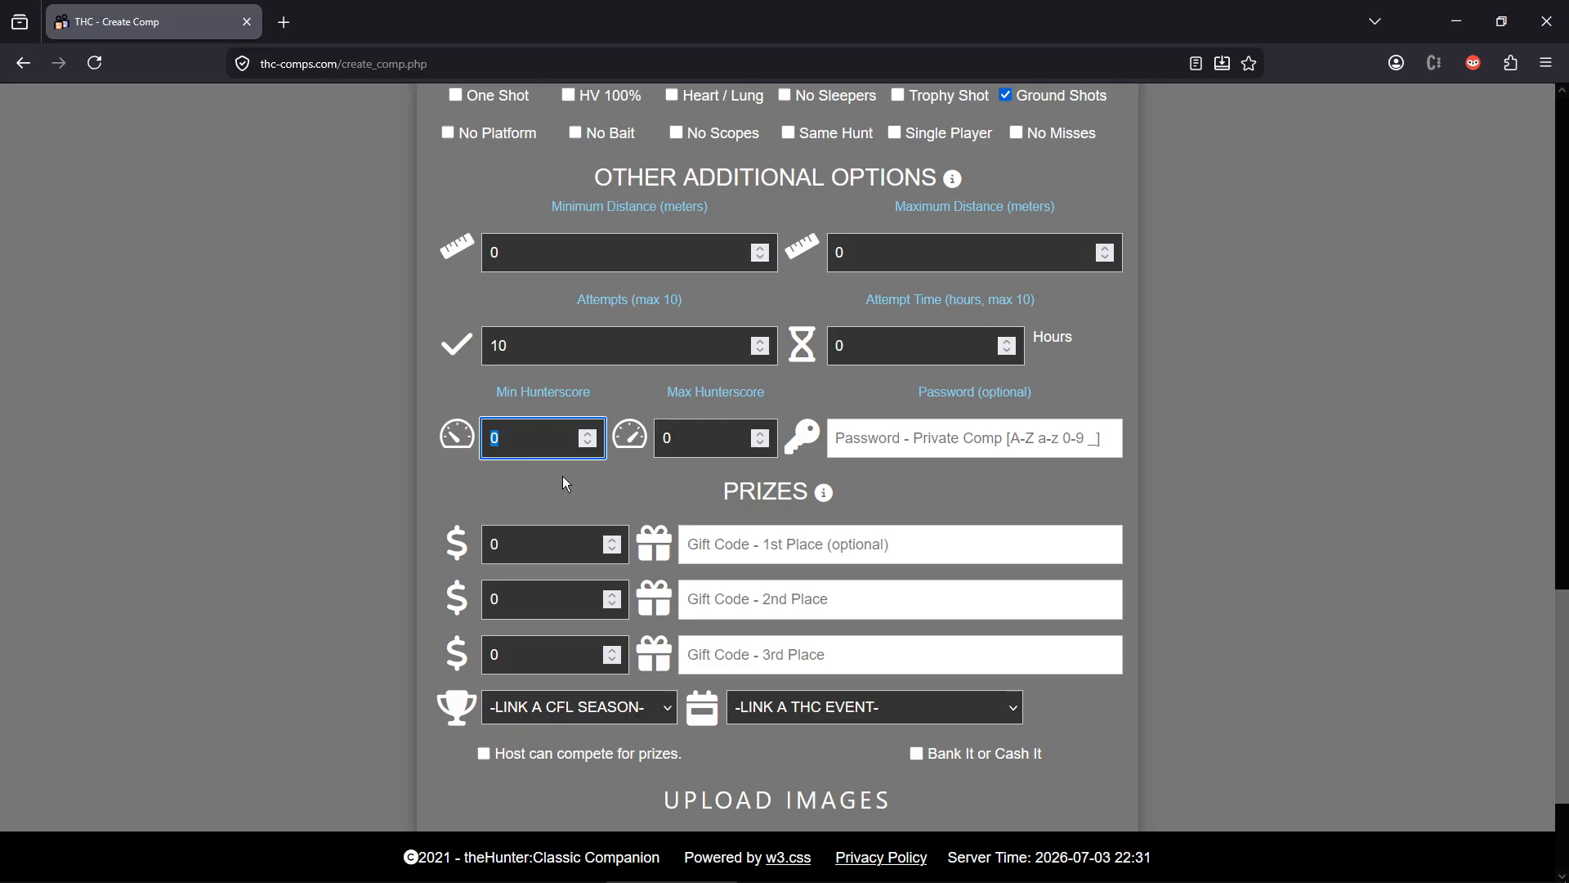
key(Tab)
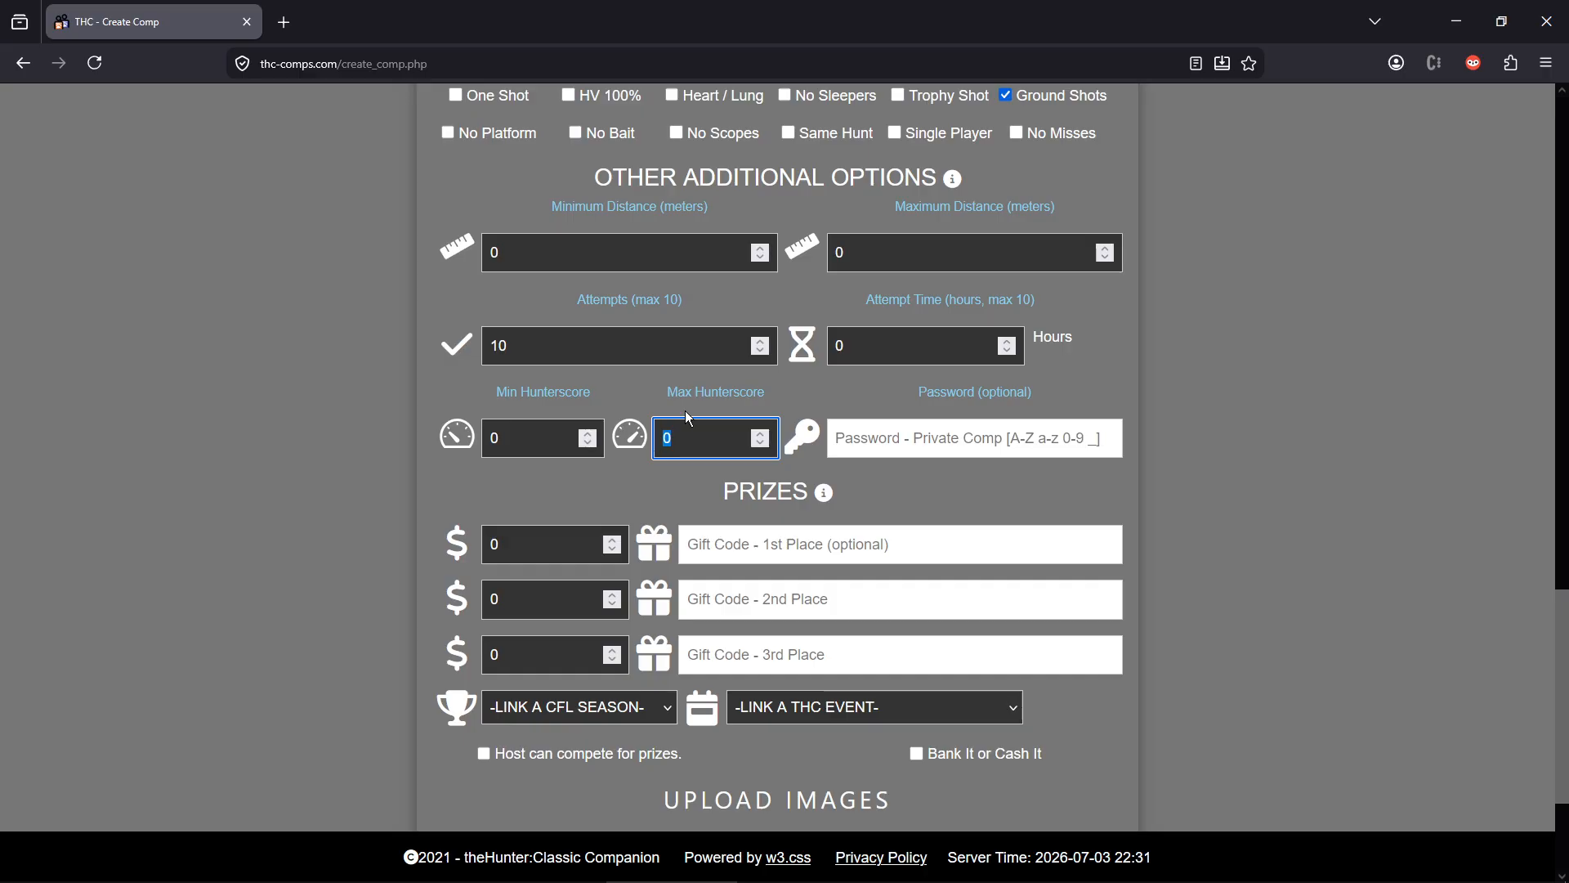
text(1000)
- Clear the maximum hunterscore value
scroll(390, 558, down, 2)
scroll(390, 557, up, 4)
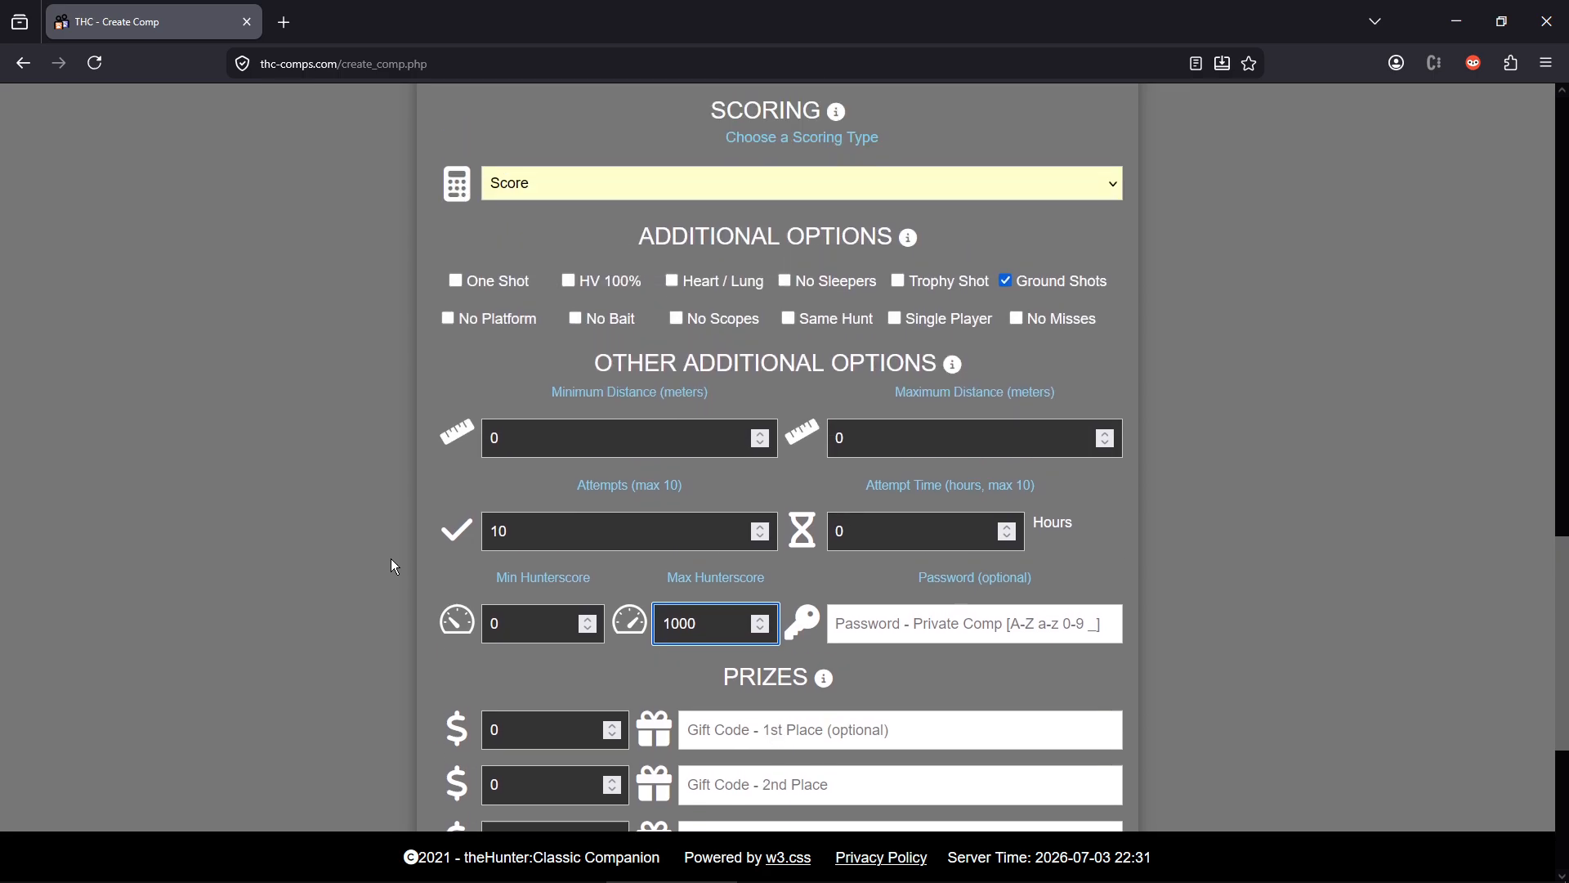
scroll(391, 557, down, 2)
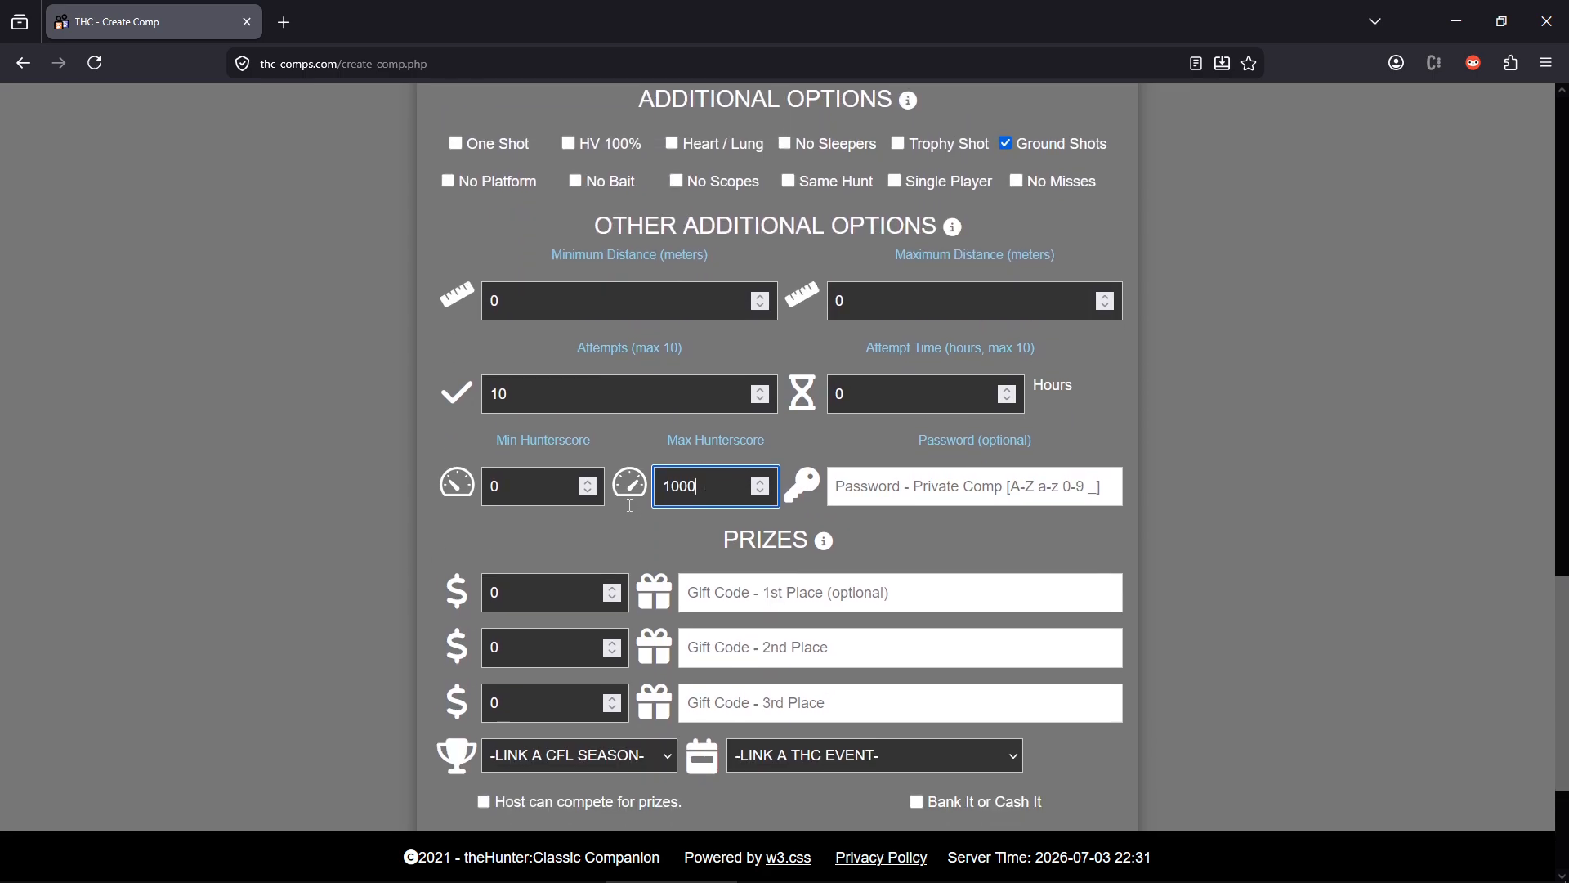
key(ctrl+a)
key(BackSpace)
click(400, 489)
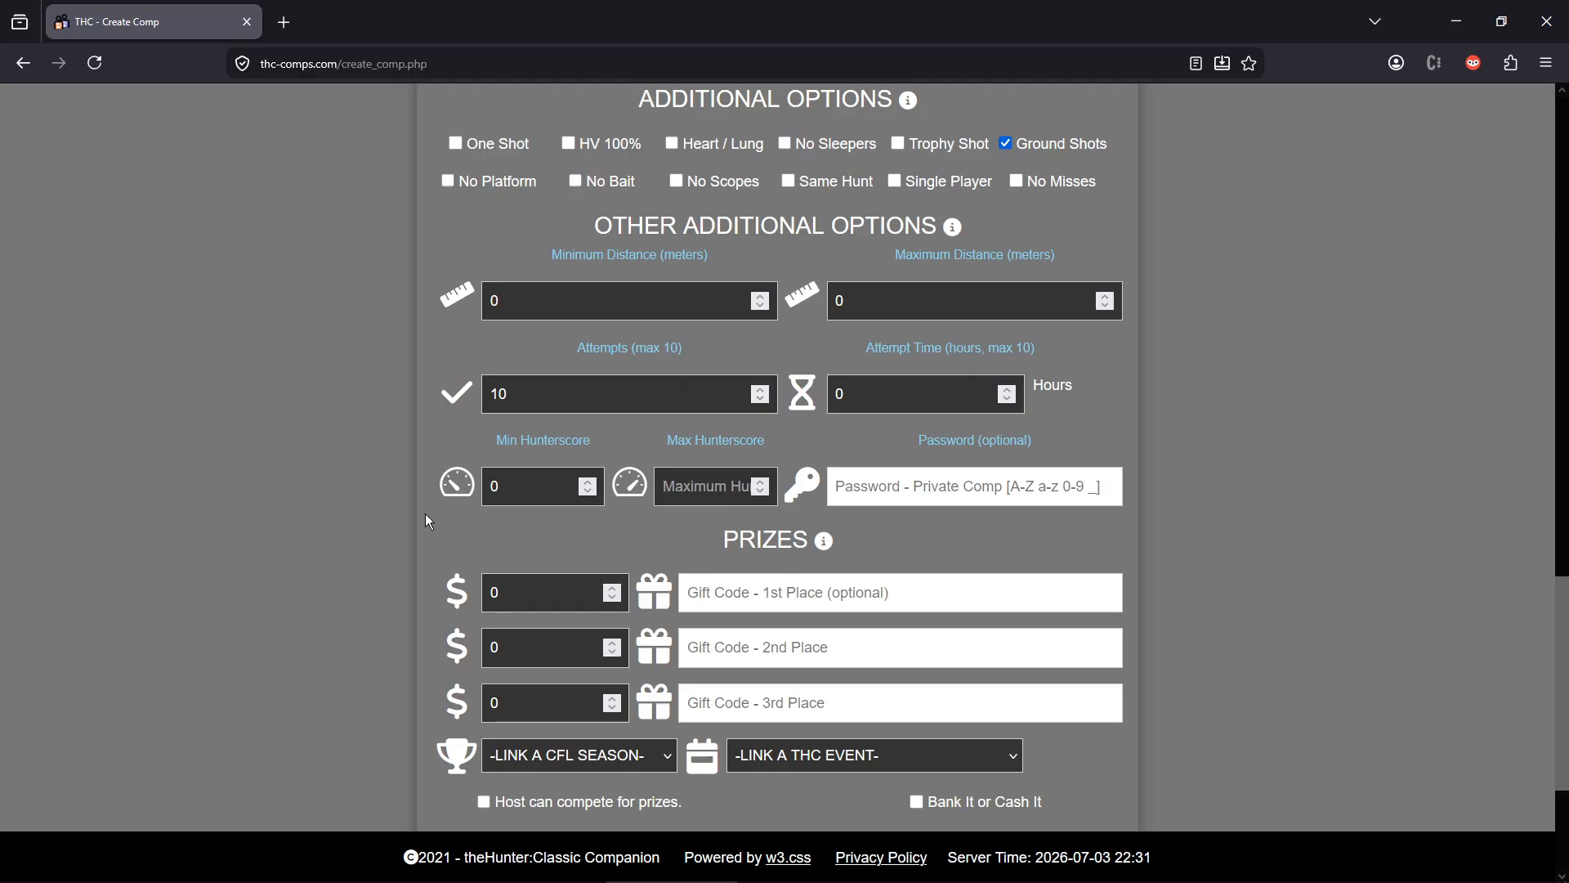
- Examine the optional password field and the option sections around it
click(941, 472)
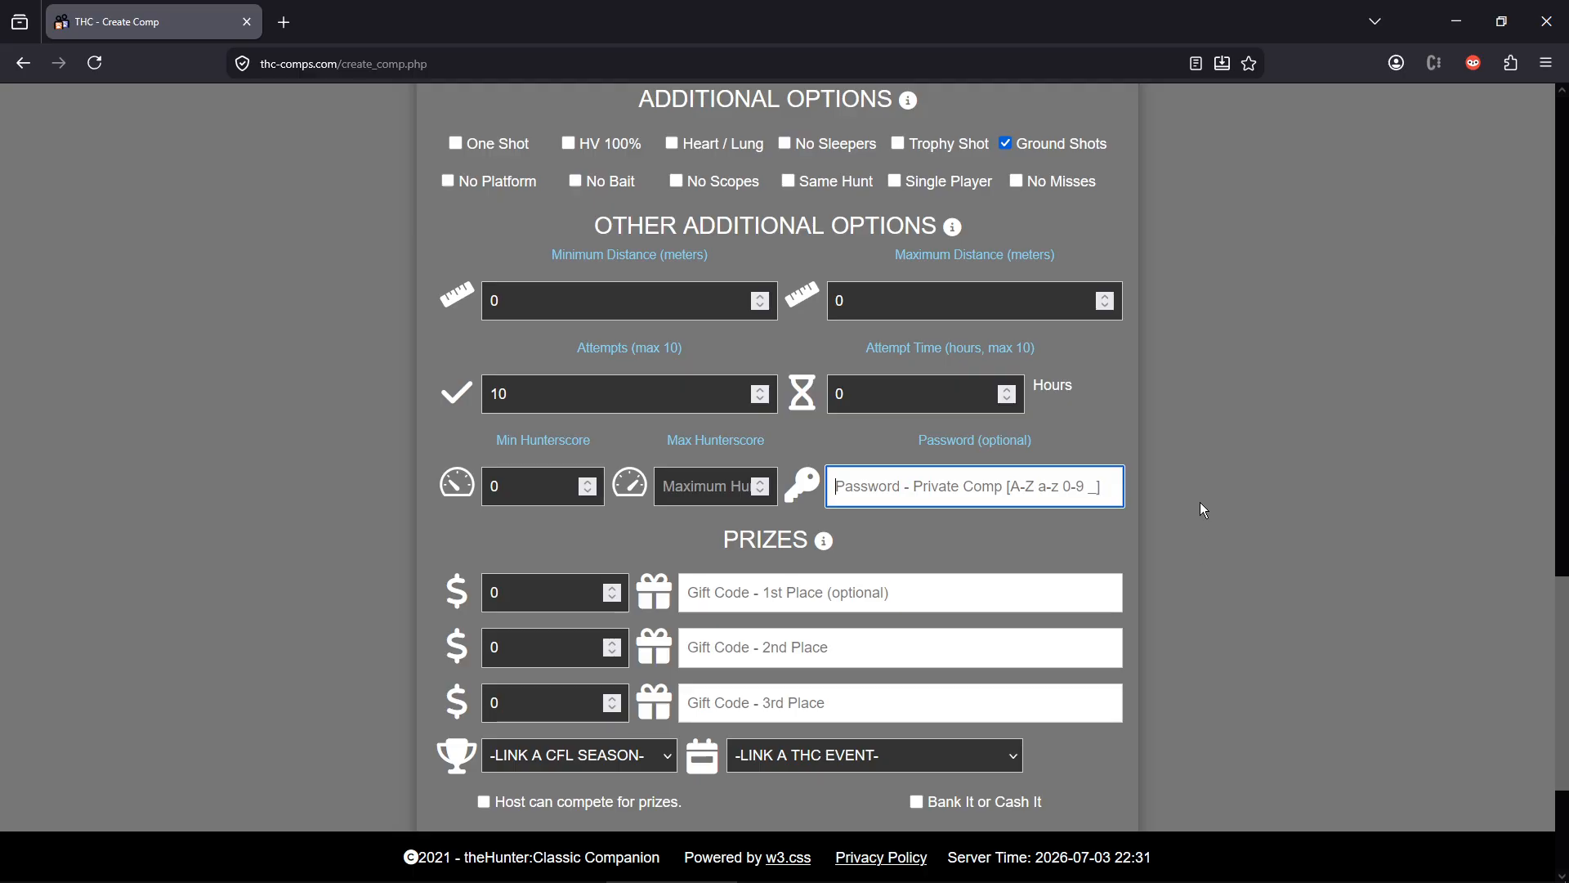
scroll(1198, 511, down, 3)
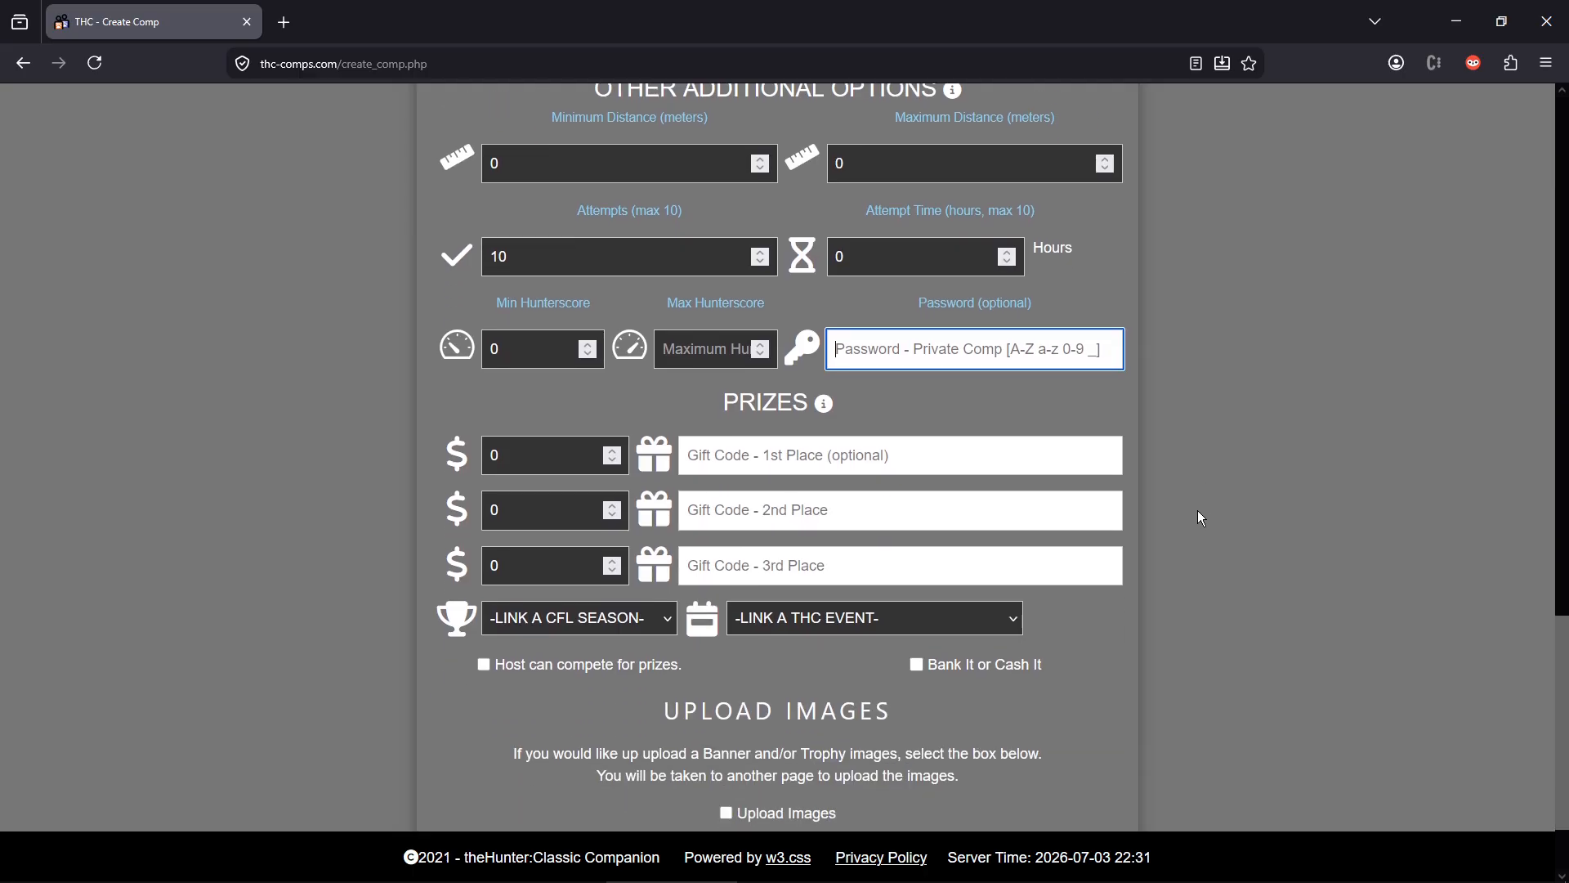
scroll(1200, 516, up, 2)
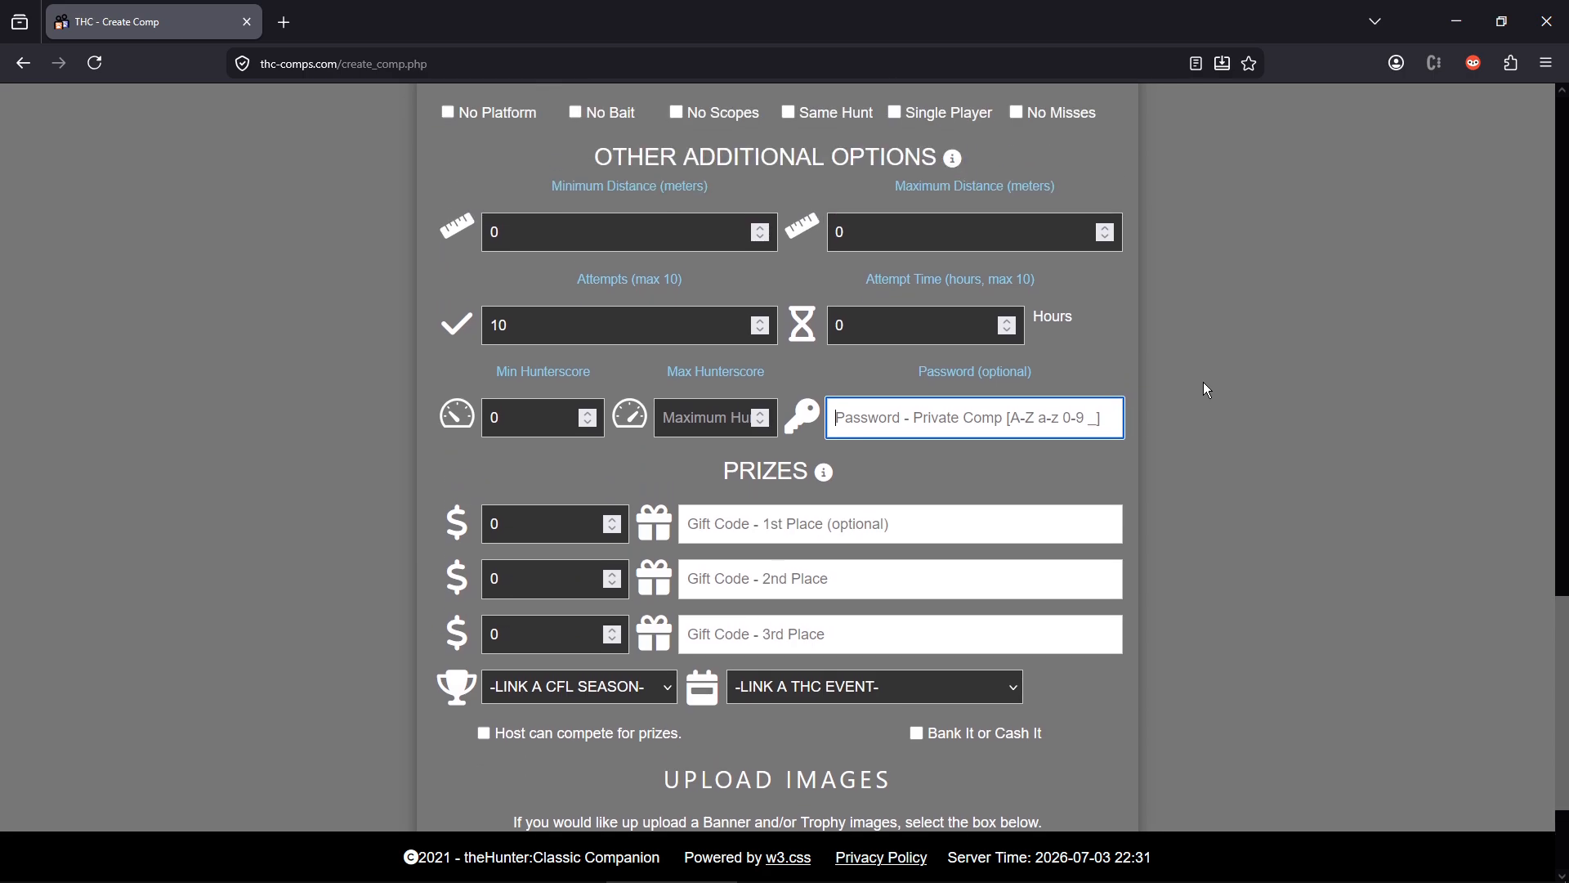
scroll(1215, 525, down, 1)
scroll(1215, 525, up, 3)
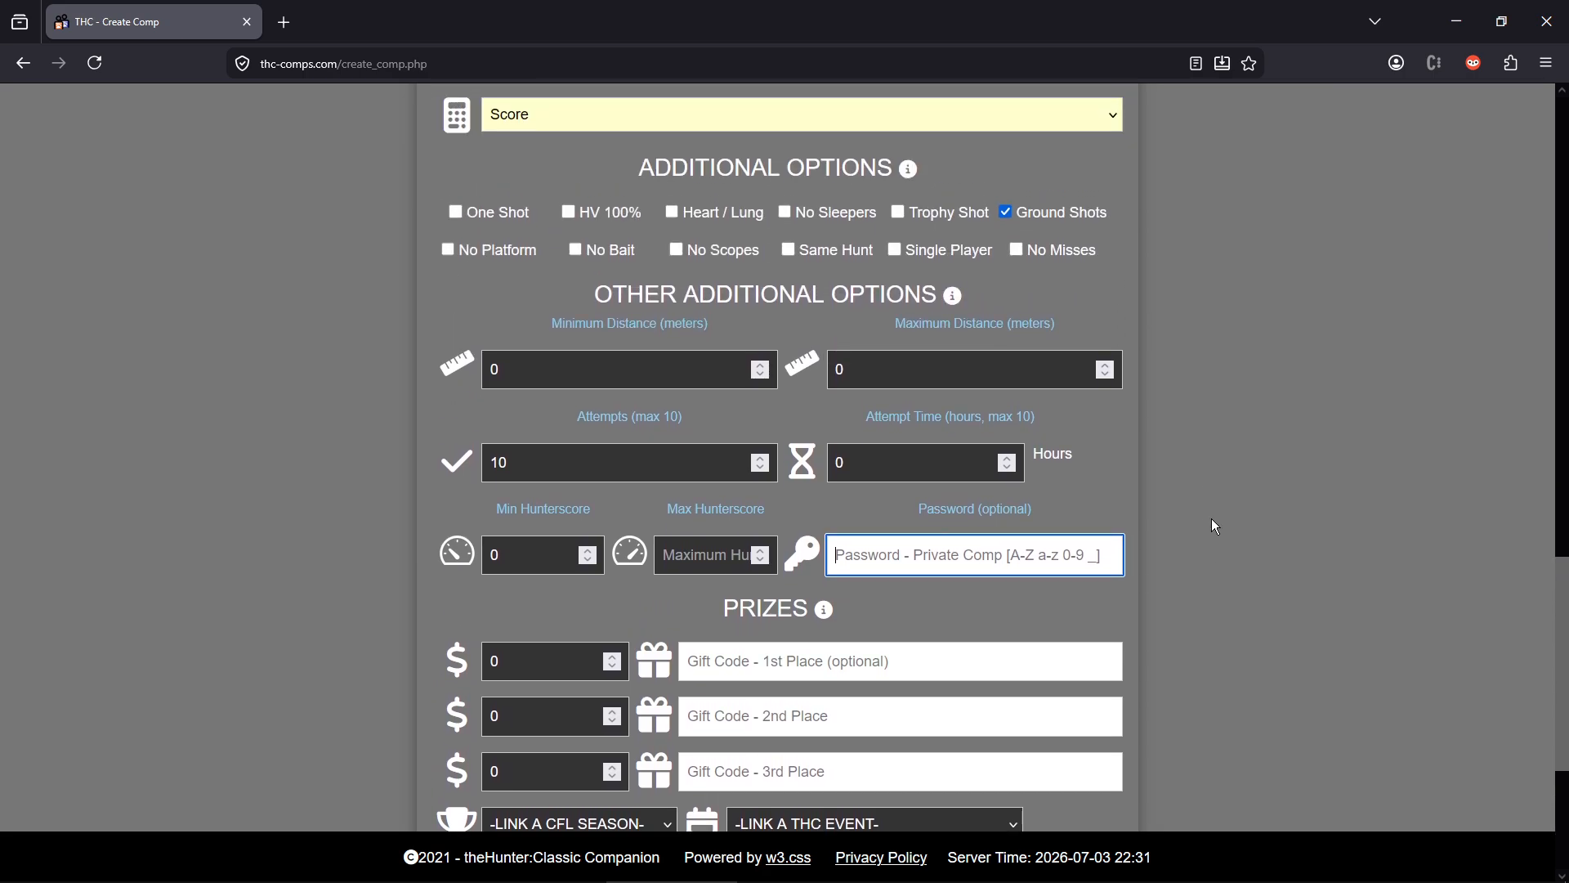
scroll(1215, 525, down, 2)
scroll(1212, 521, up, 4)
scroll(1212, 520, down, 5)
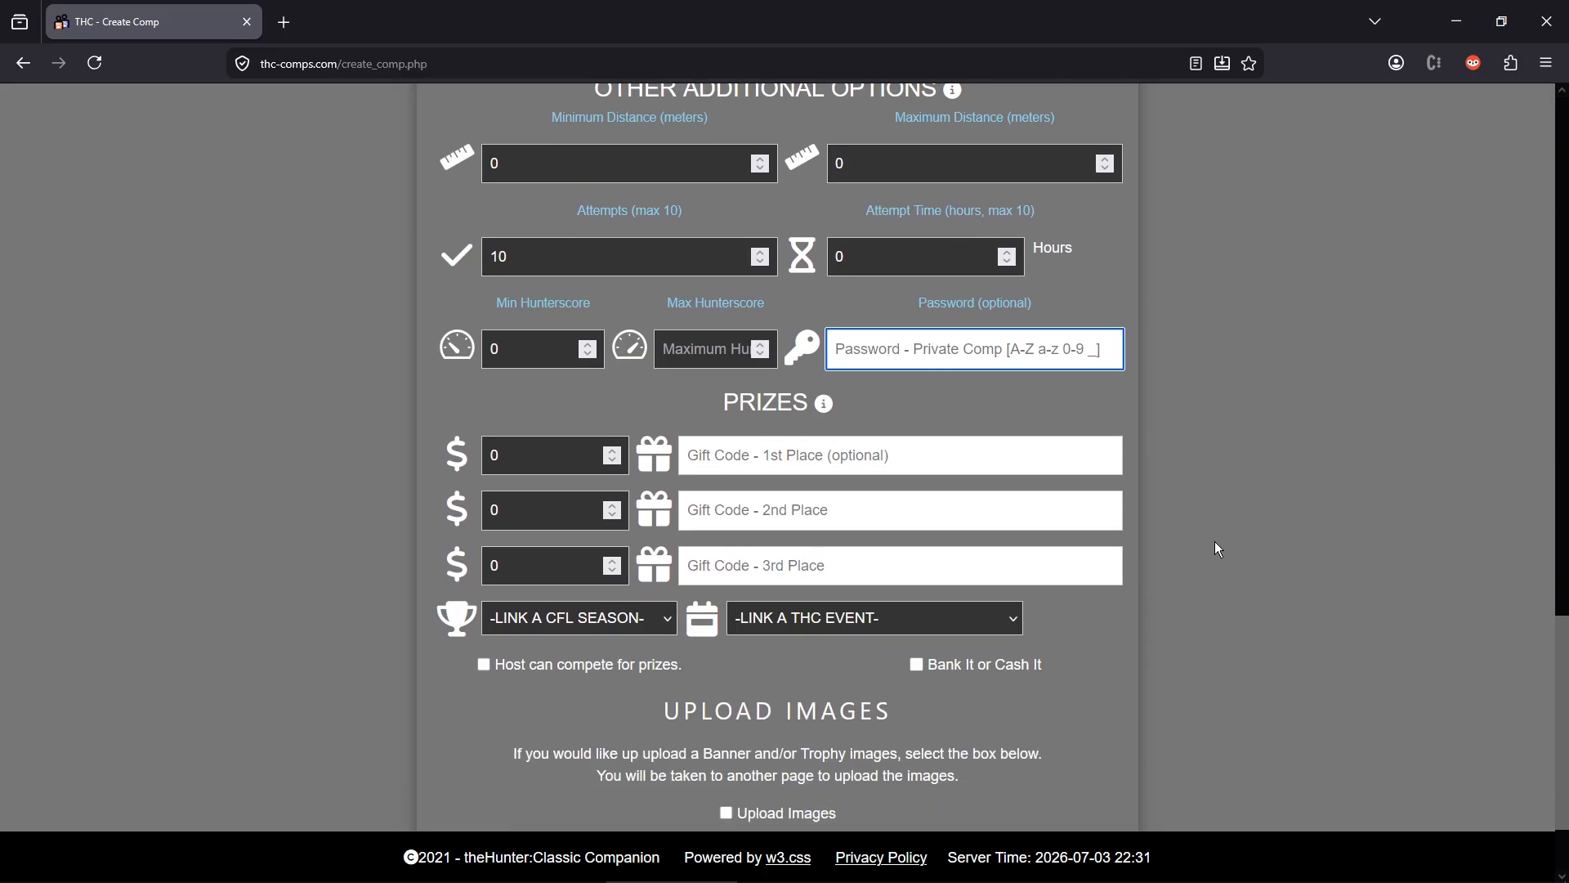
- Clear the first-place prize amount
scroll(1215, 541, down, 1)
click(543, 394)
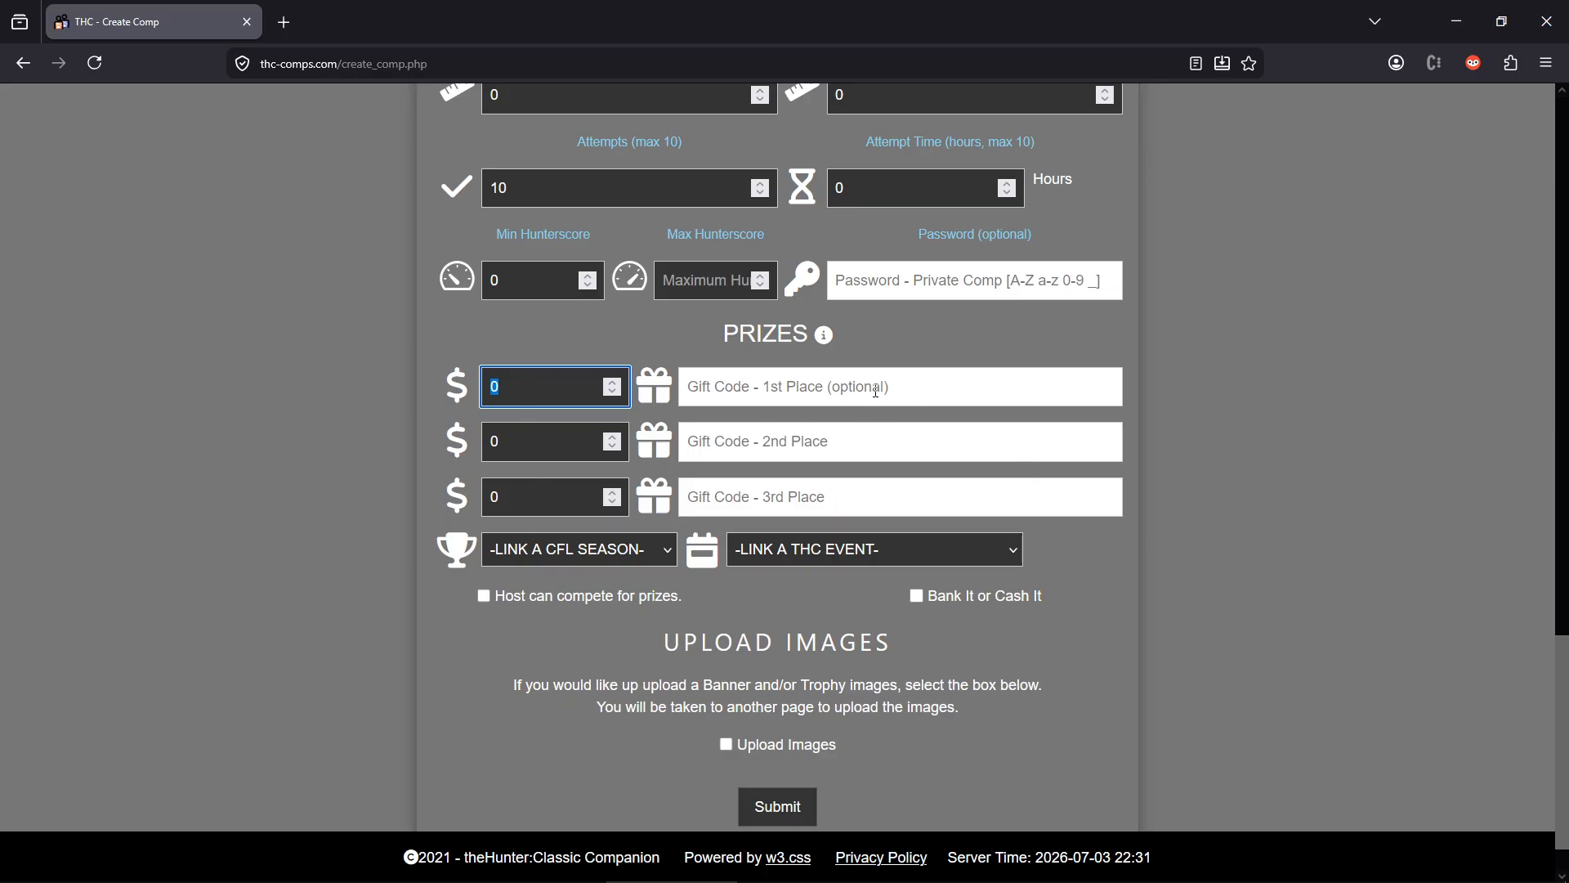
text(2)
key(BackSpace)
- Examine the prize amount and gift code fields for first, second and third place
double_click(518, 499)
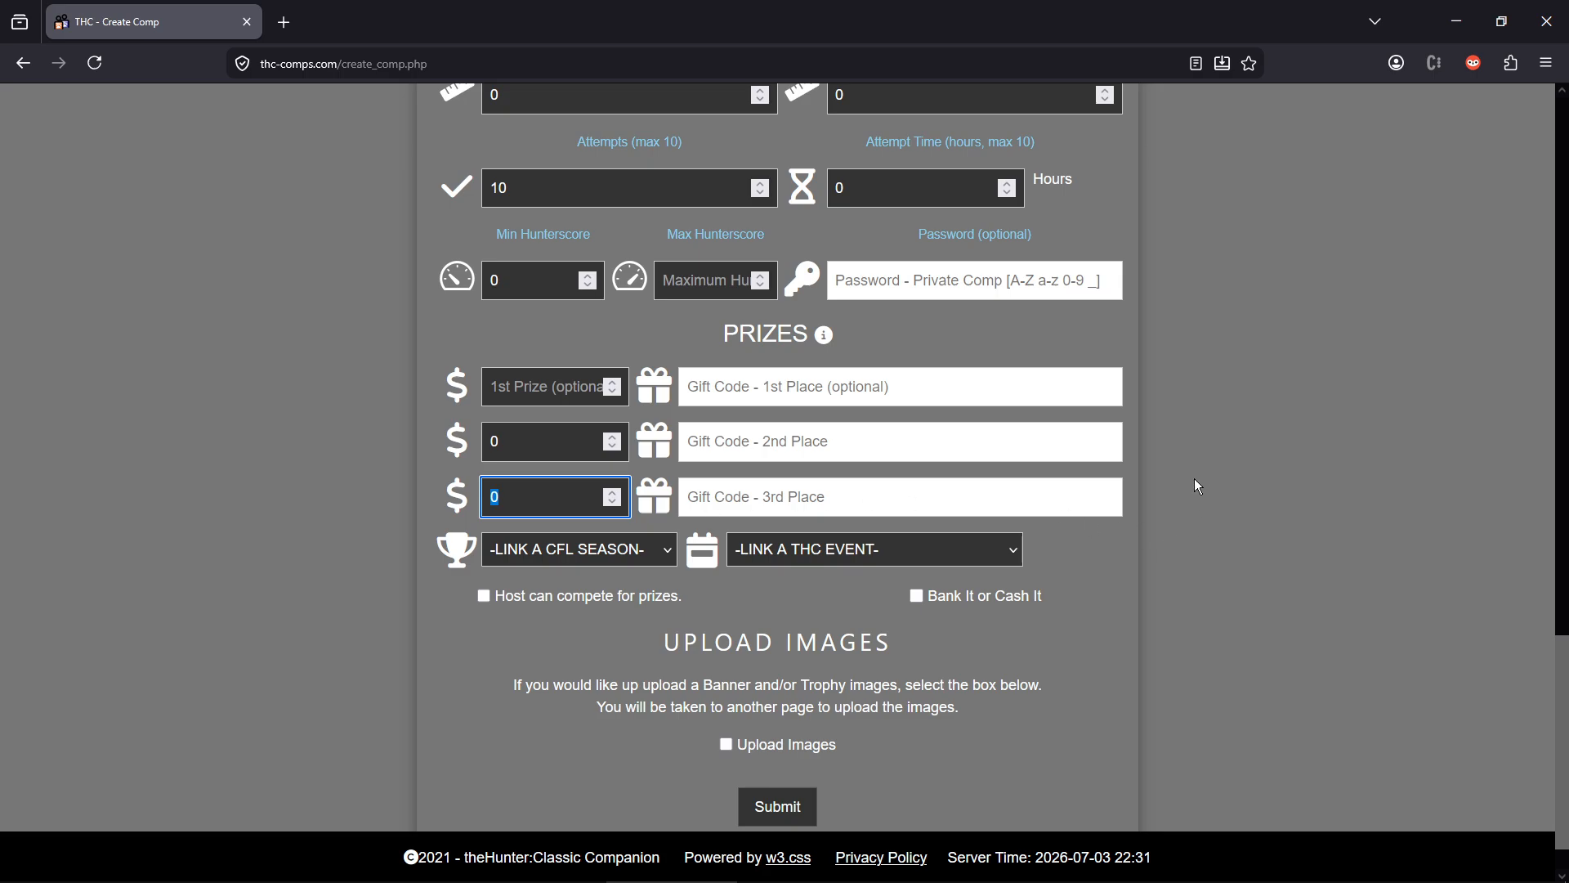
click(766, 499)
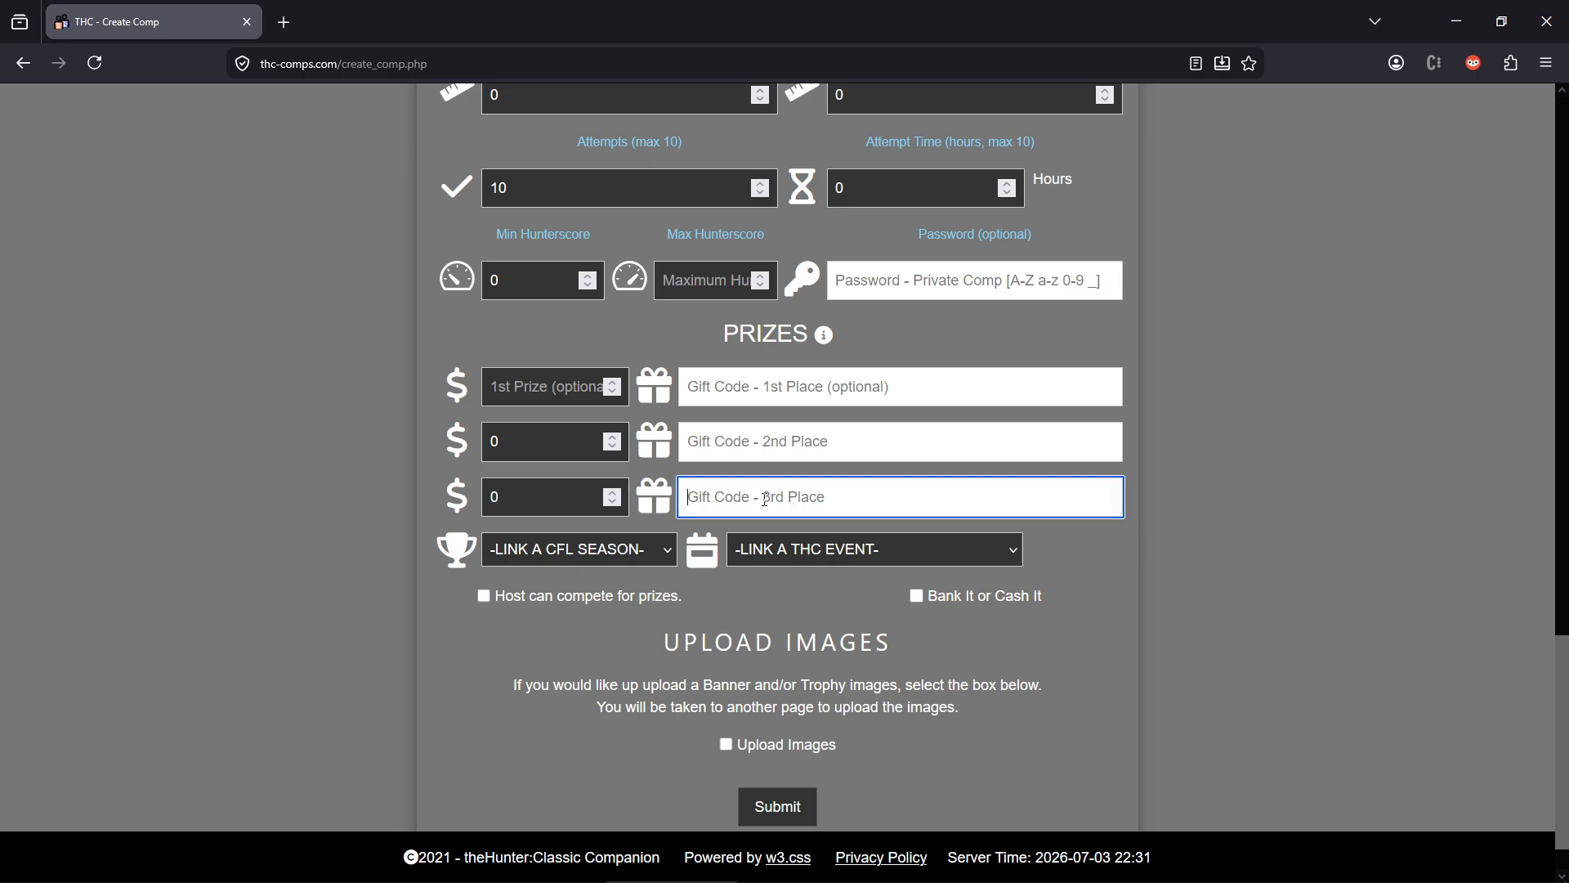
click(853, 451)
click(817, 396)
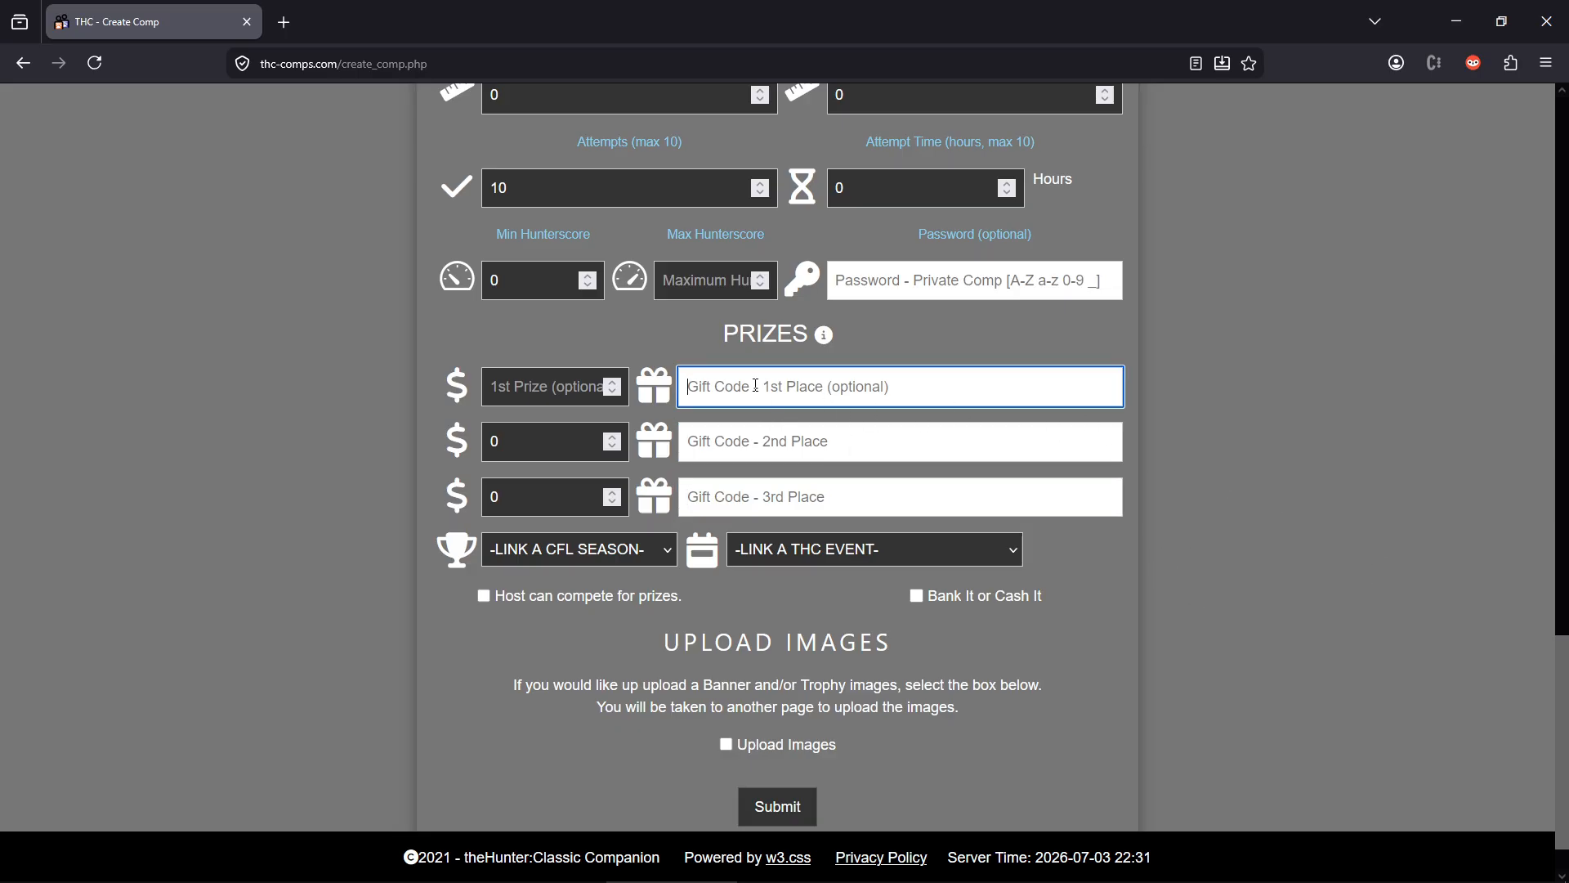
click(520, 390)
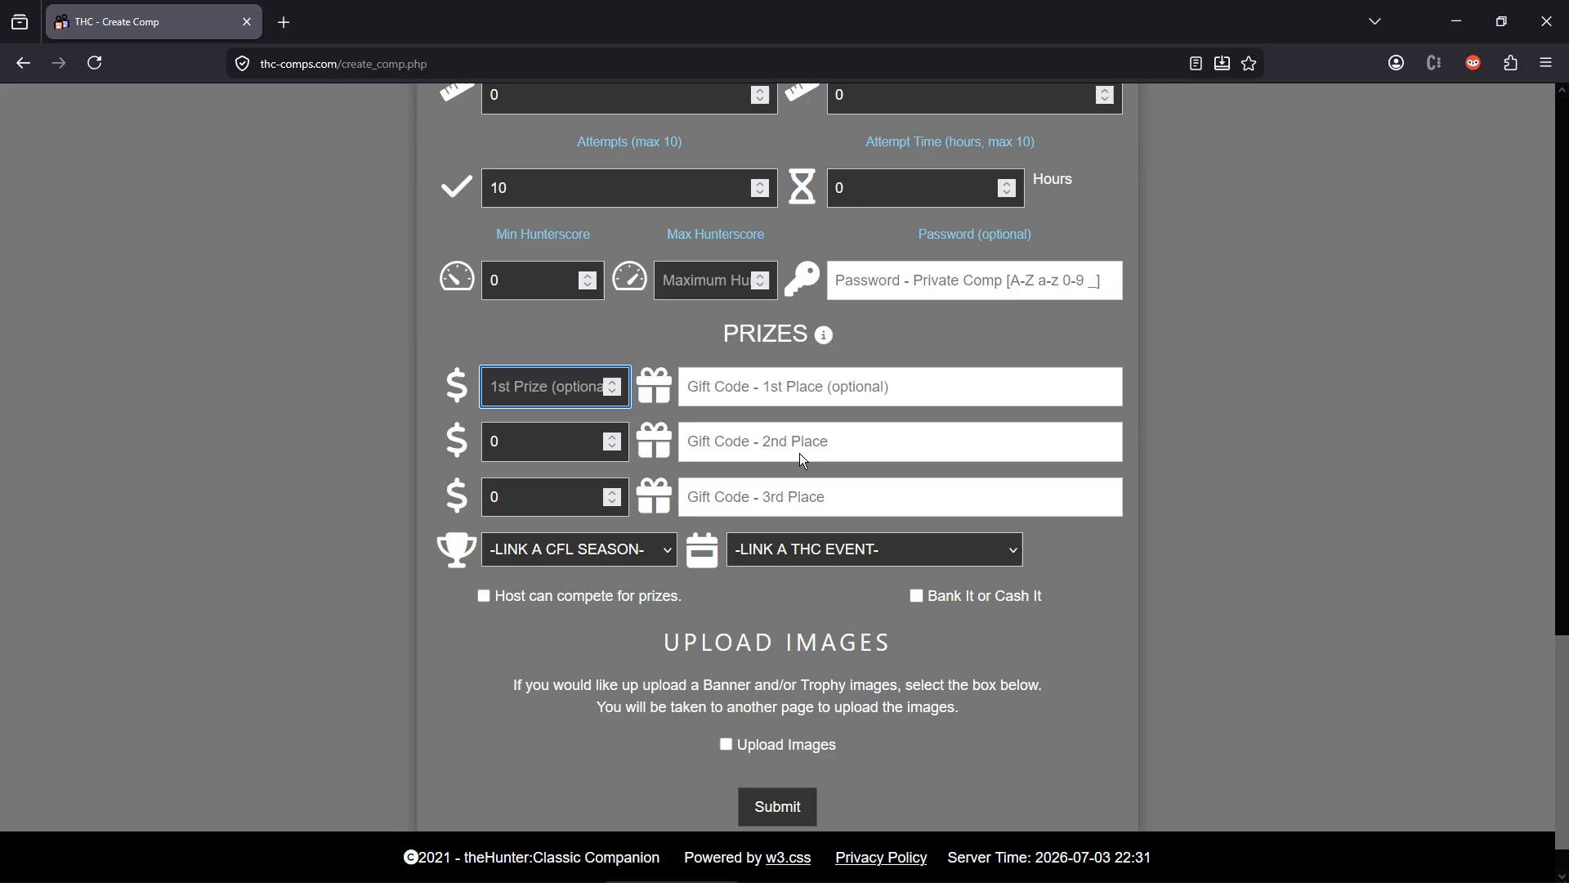
click(753, 383)
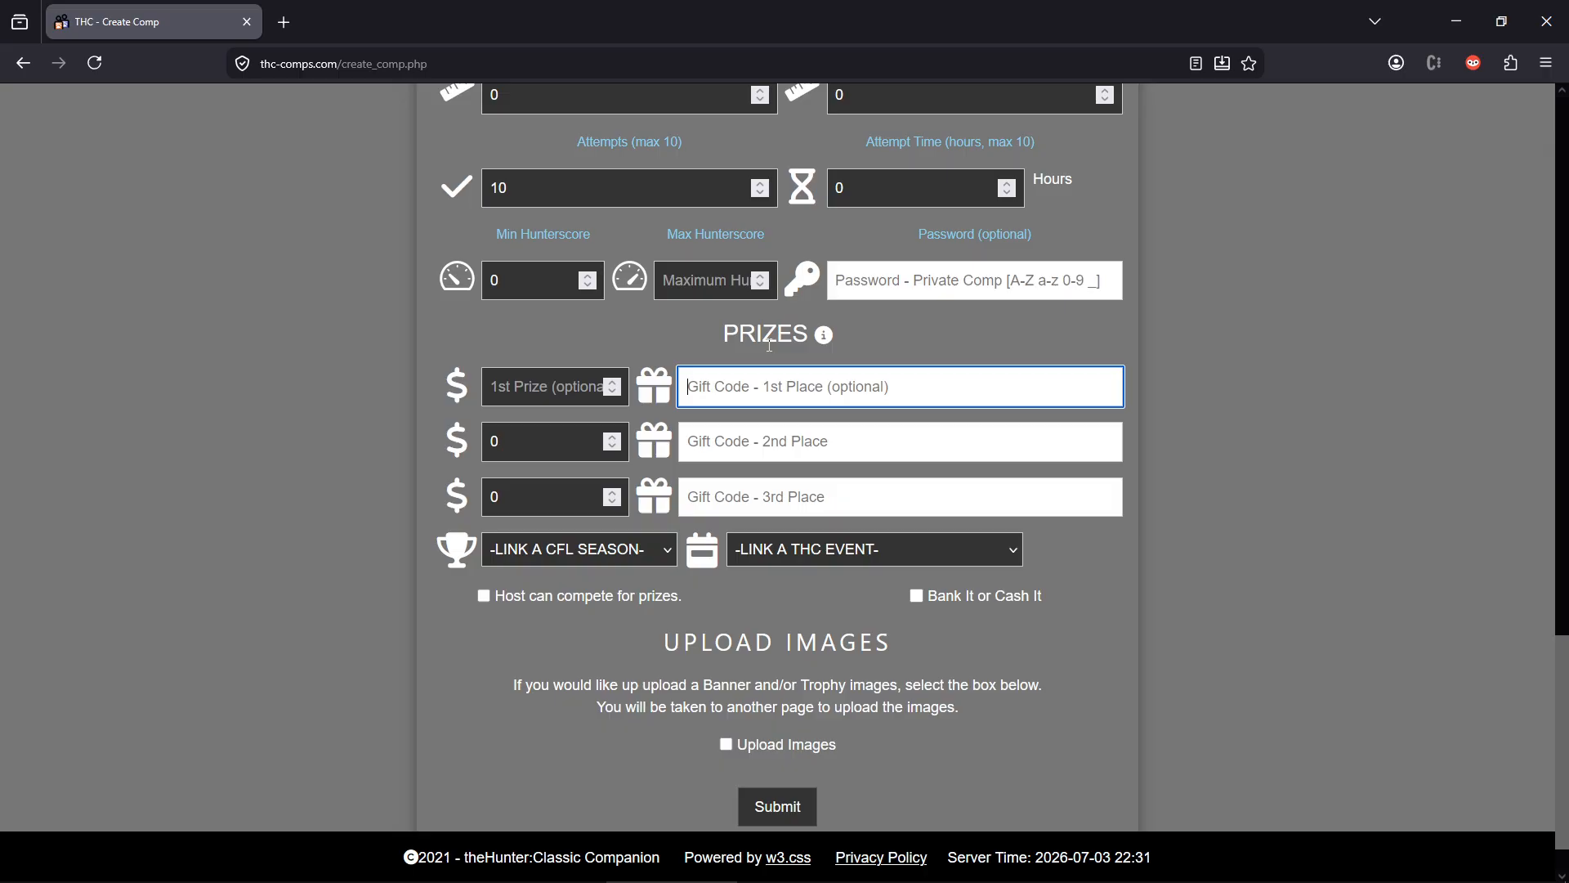
click(530, 377)
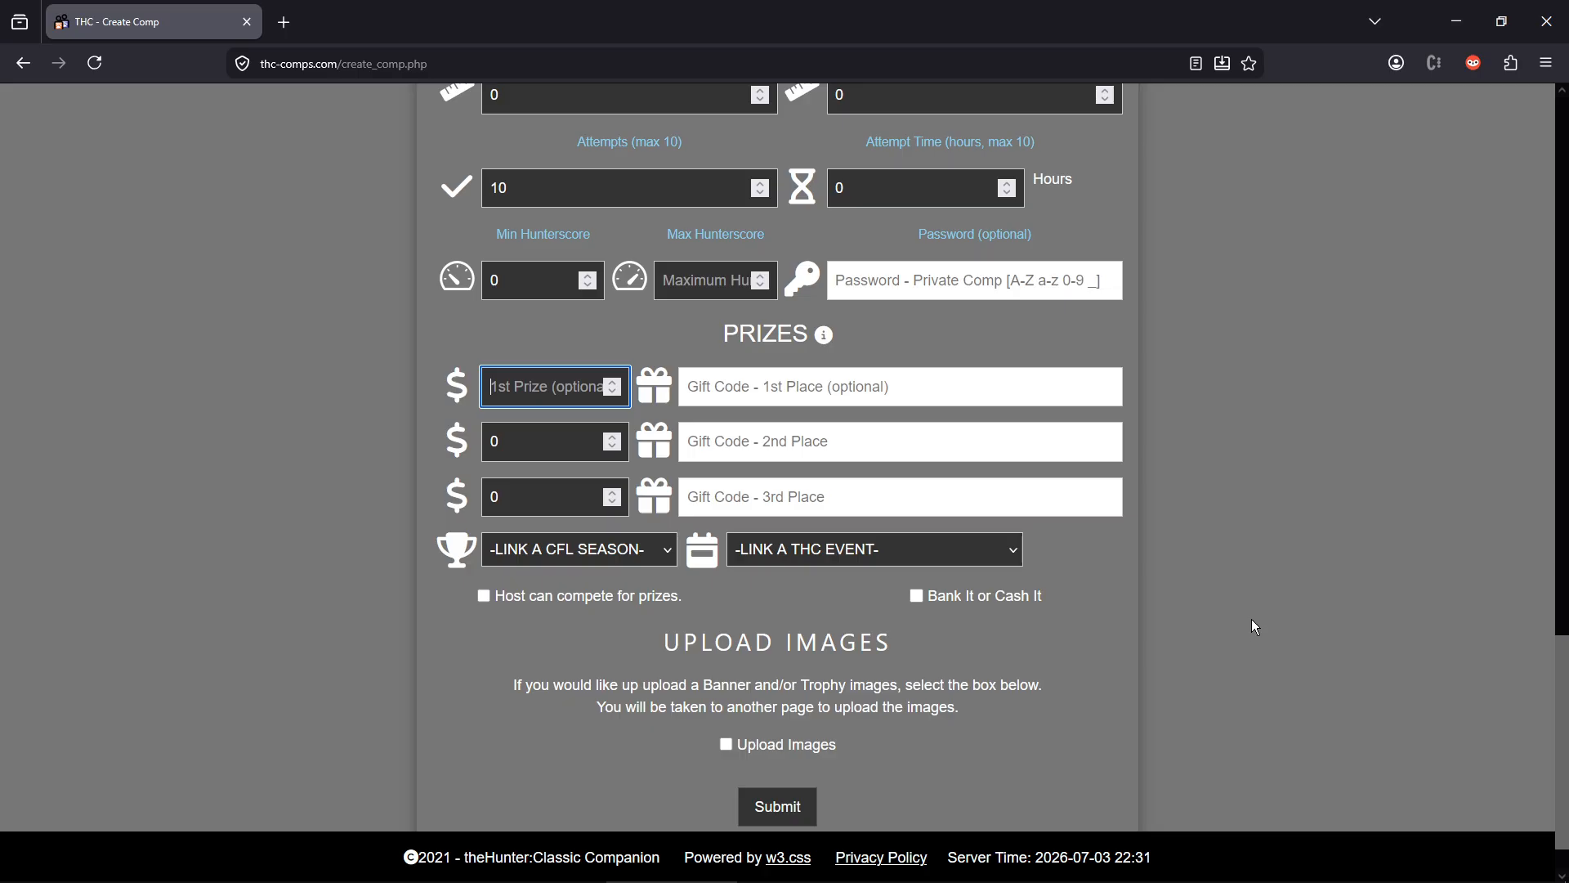
scroll(1252, 626, down, 2)
scroll(1200, 487, up, 2)
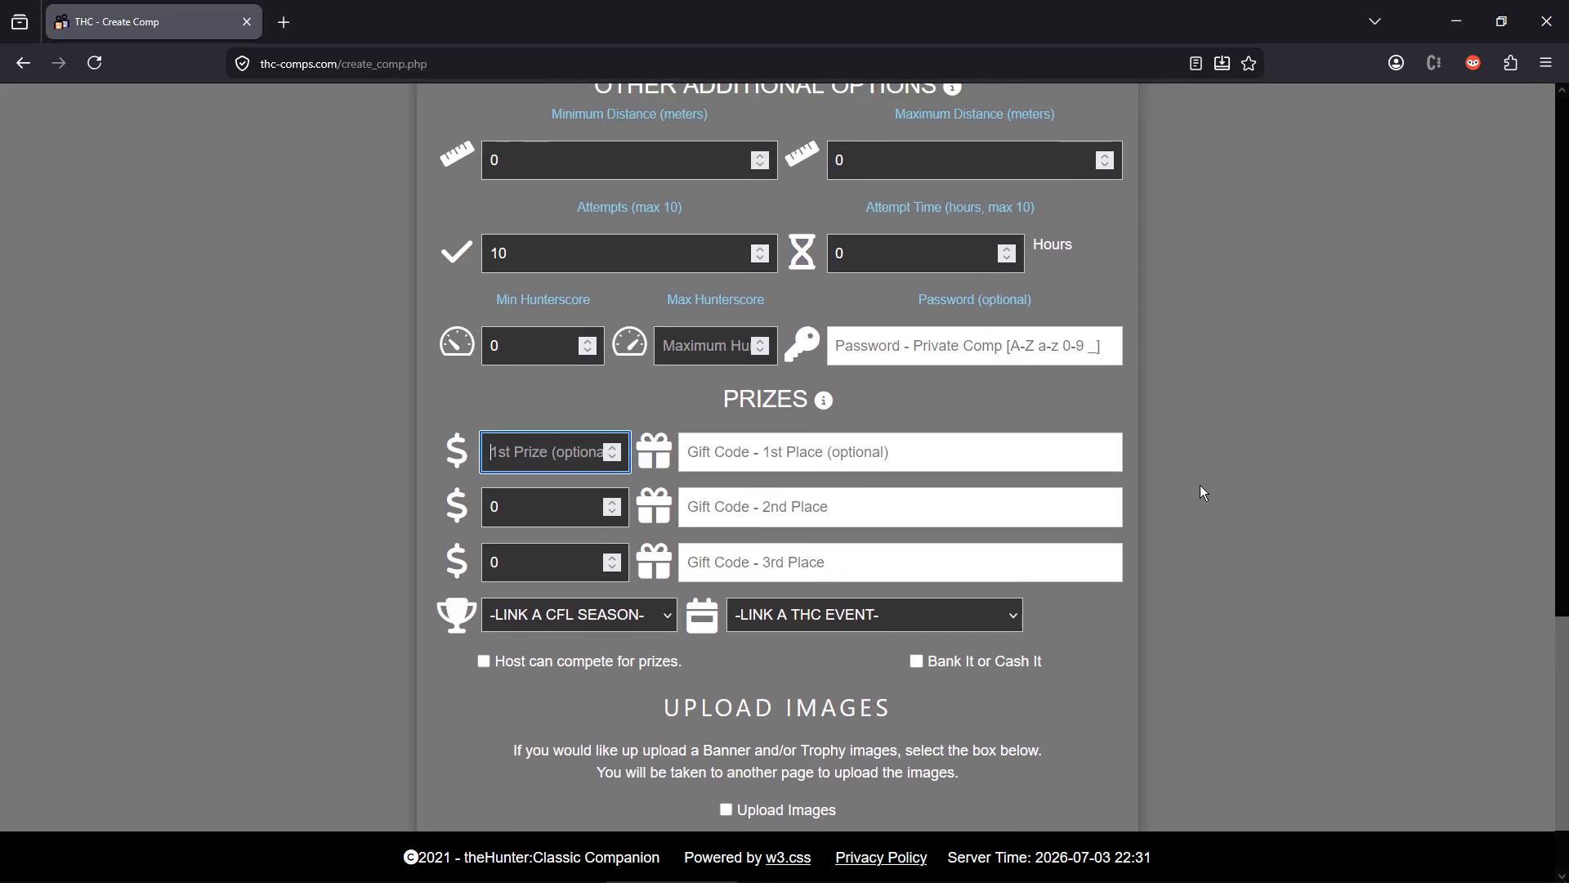
- Try to submit the competition with a first-place prize of 500 and no gift code
scroll(1200, 487, down, 2)
scroll(1199, 485, up, 2)
scroll(1199, 486, down, 2)
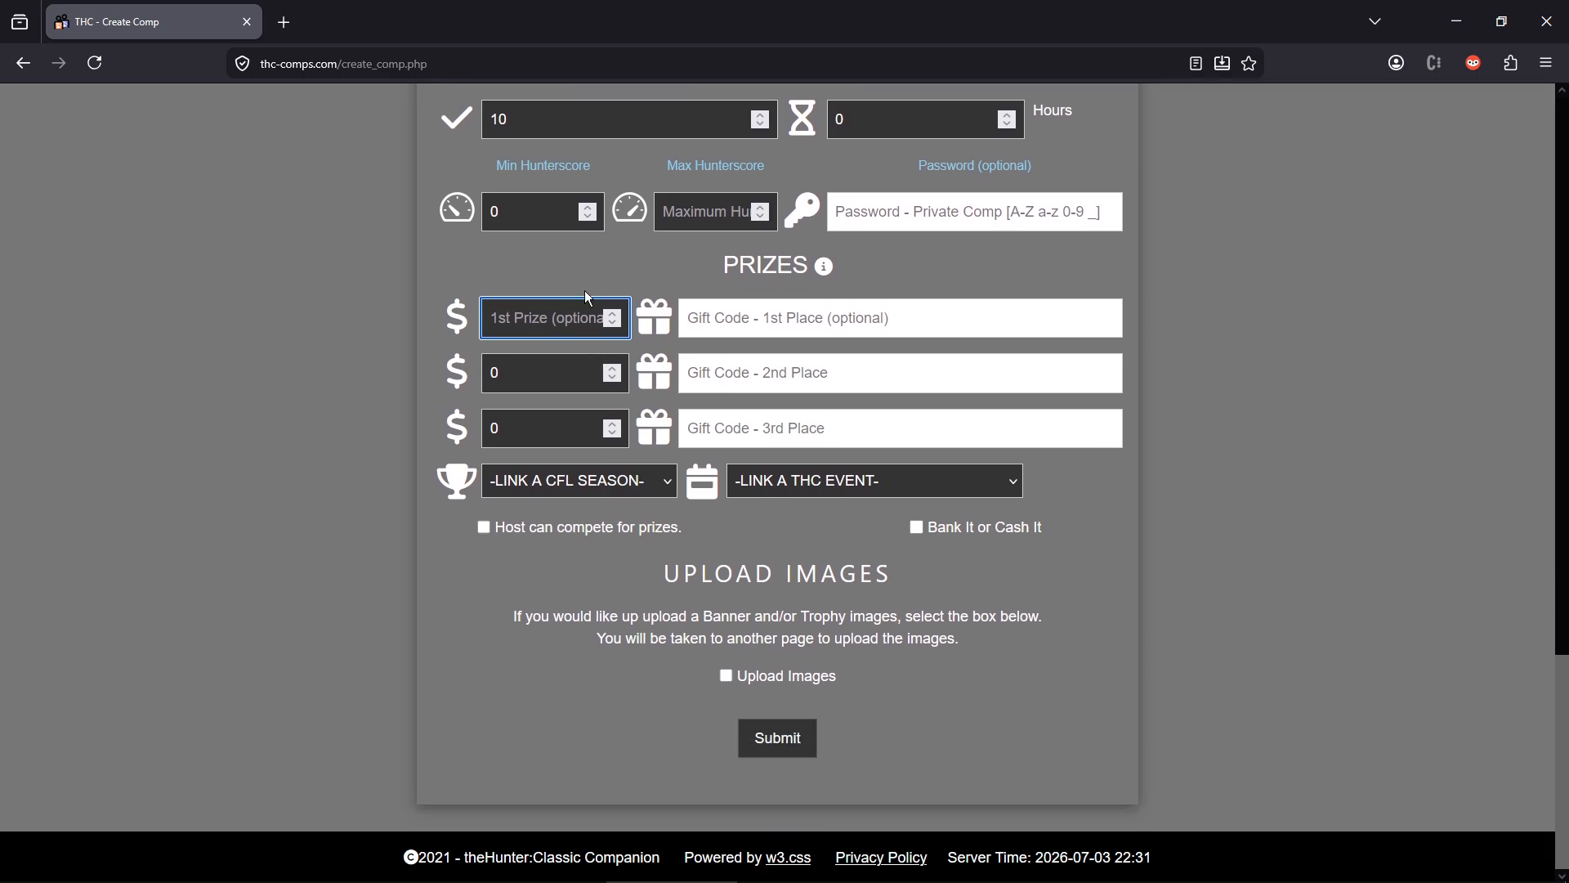
text(500)
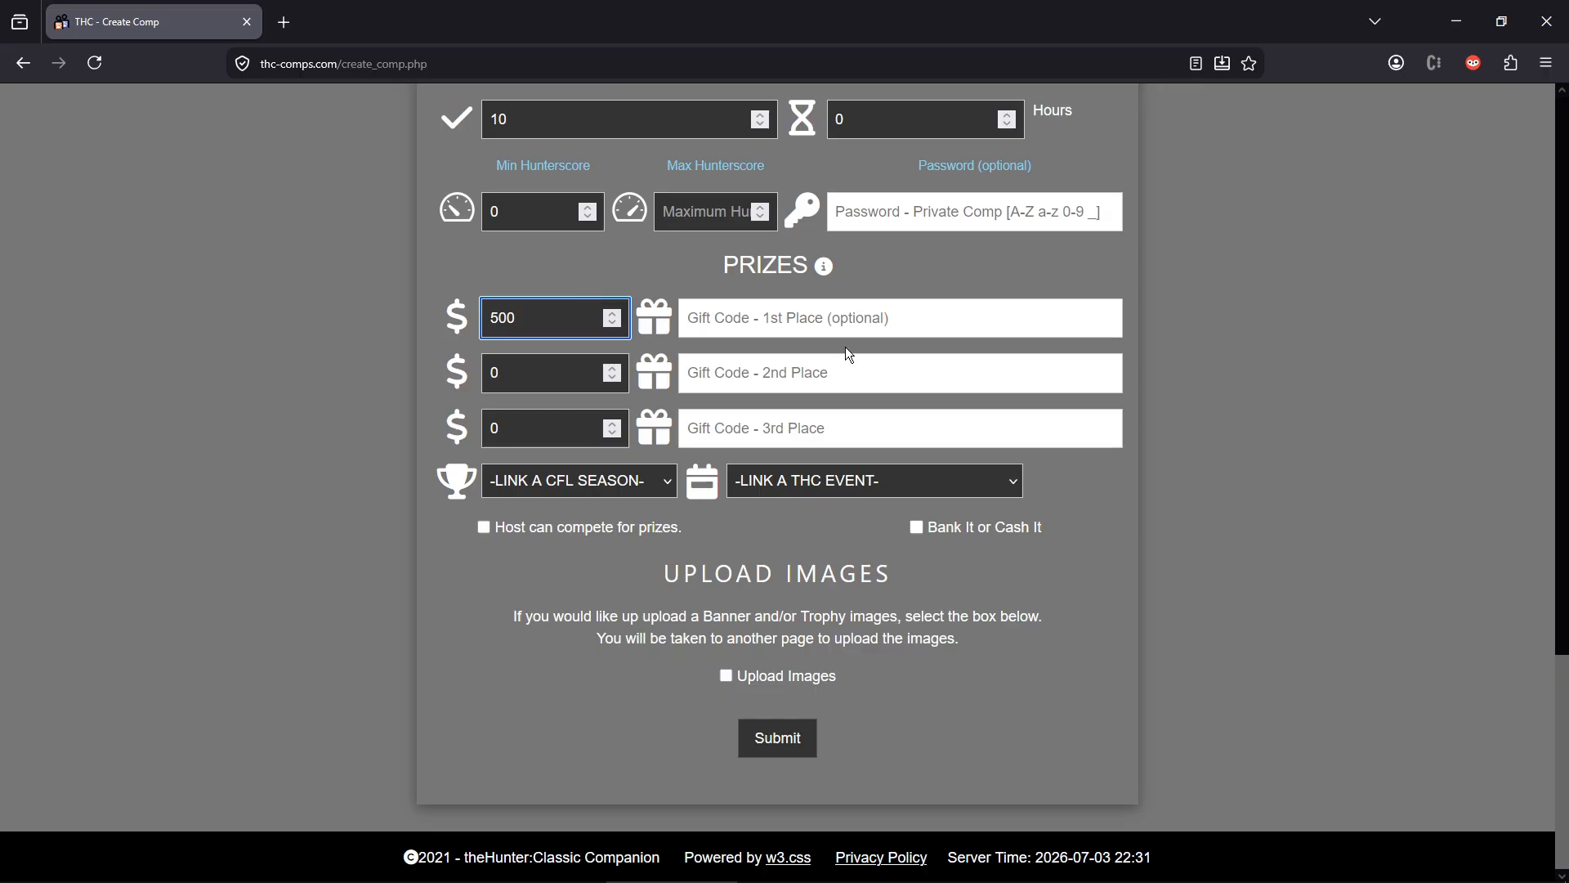
click(757, 740)
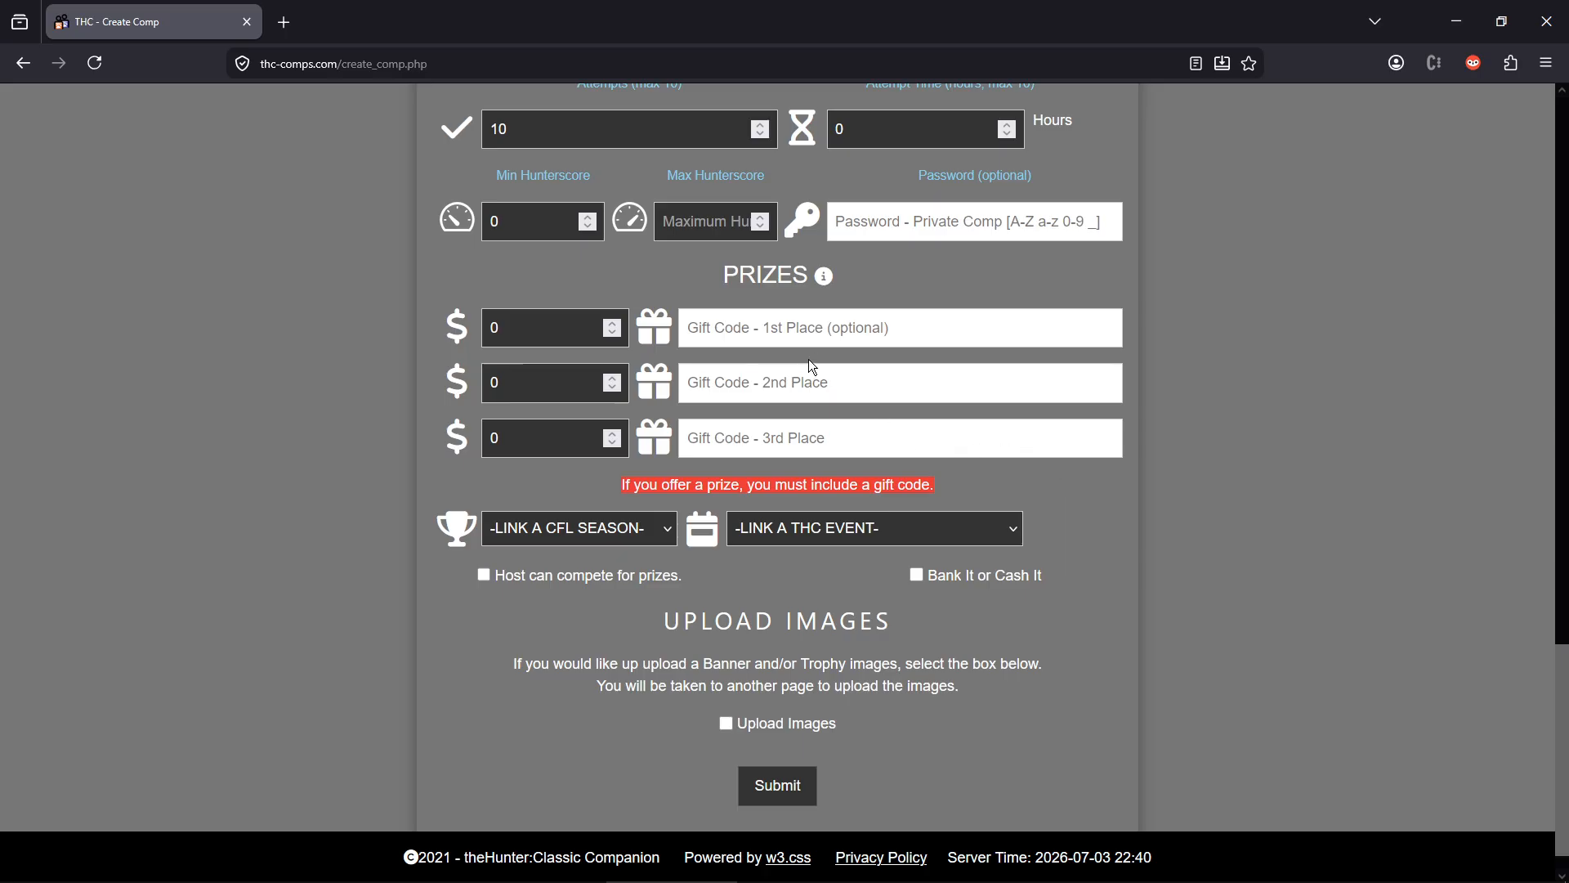
- Review the first-place prize and gift code fields, and check which CFL seasons and THC events can be linked
click(768, 322)
click(584, 330)
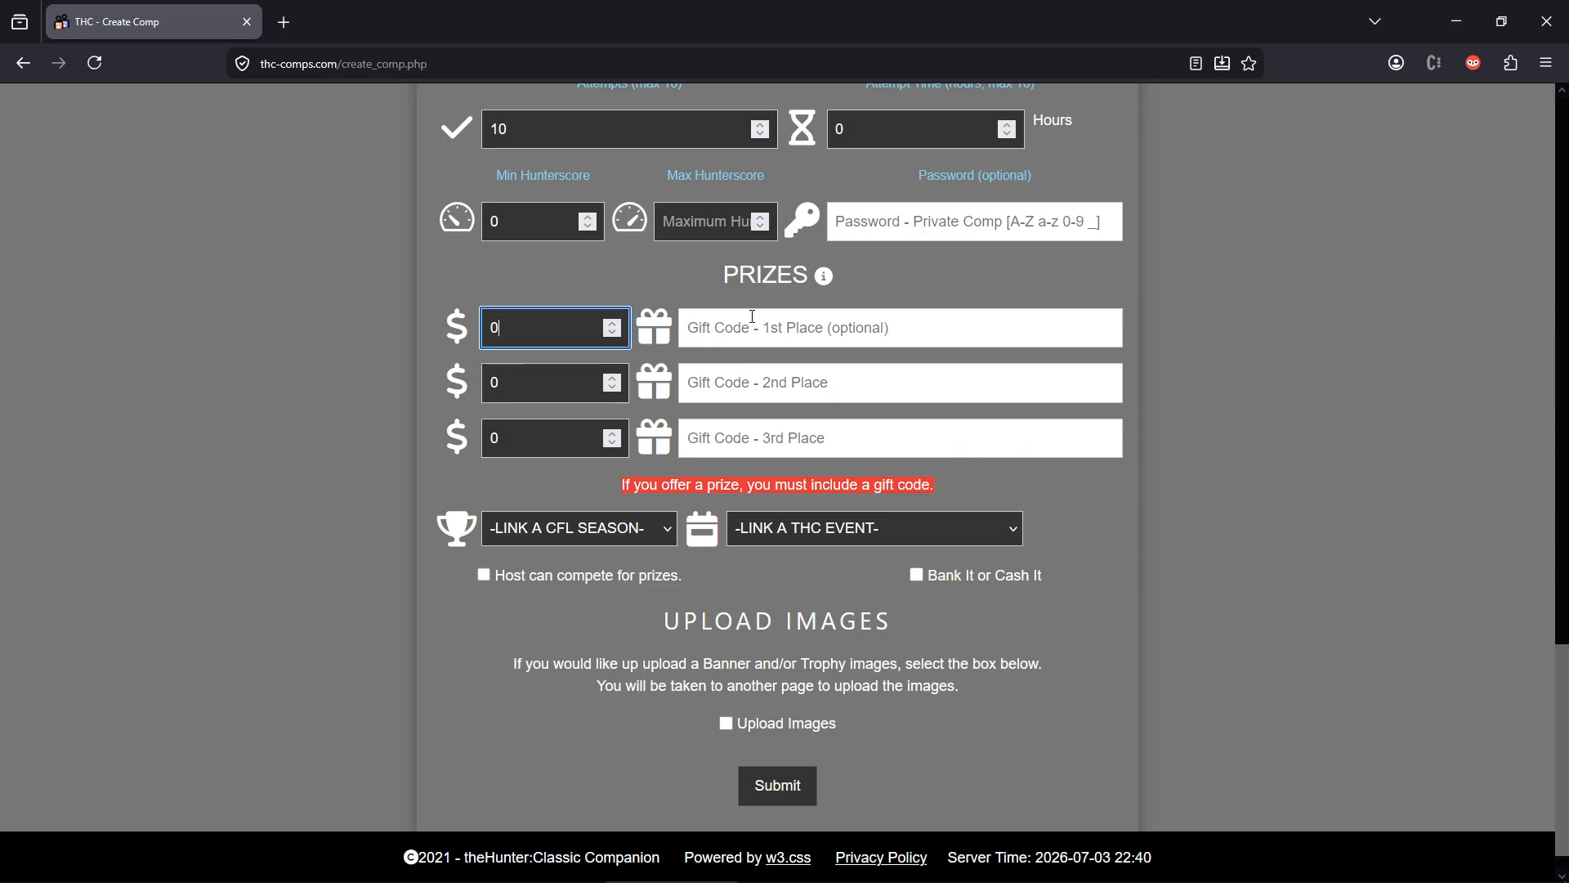
key(Tab)
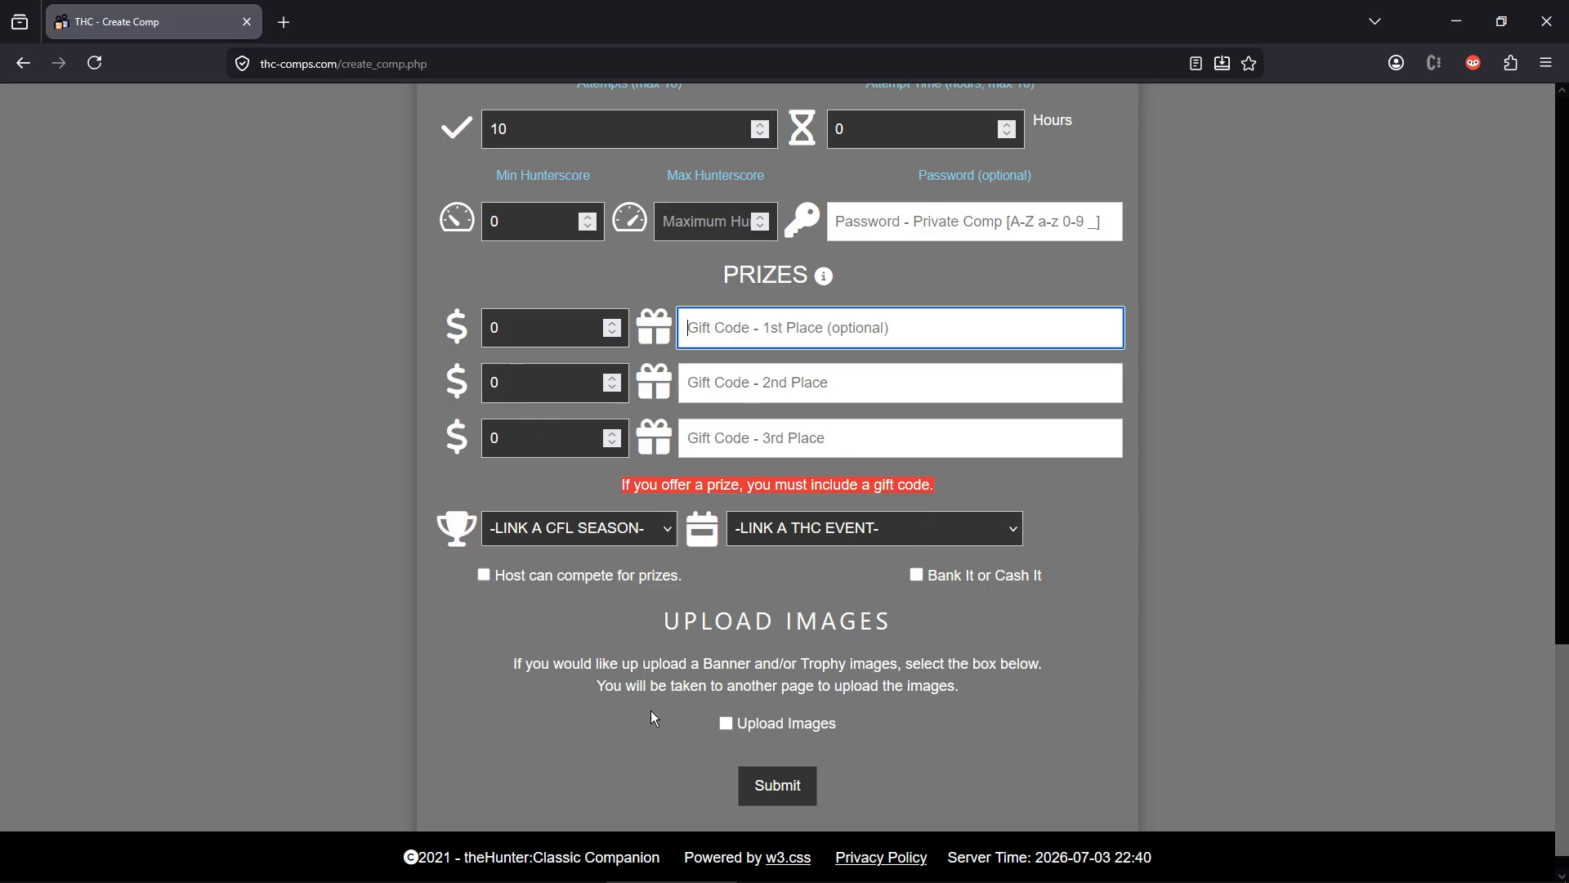
click(606, 536)
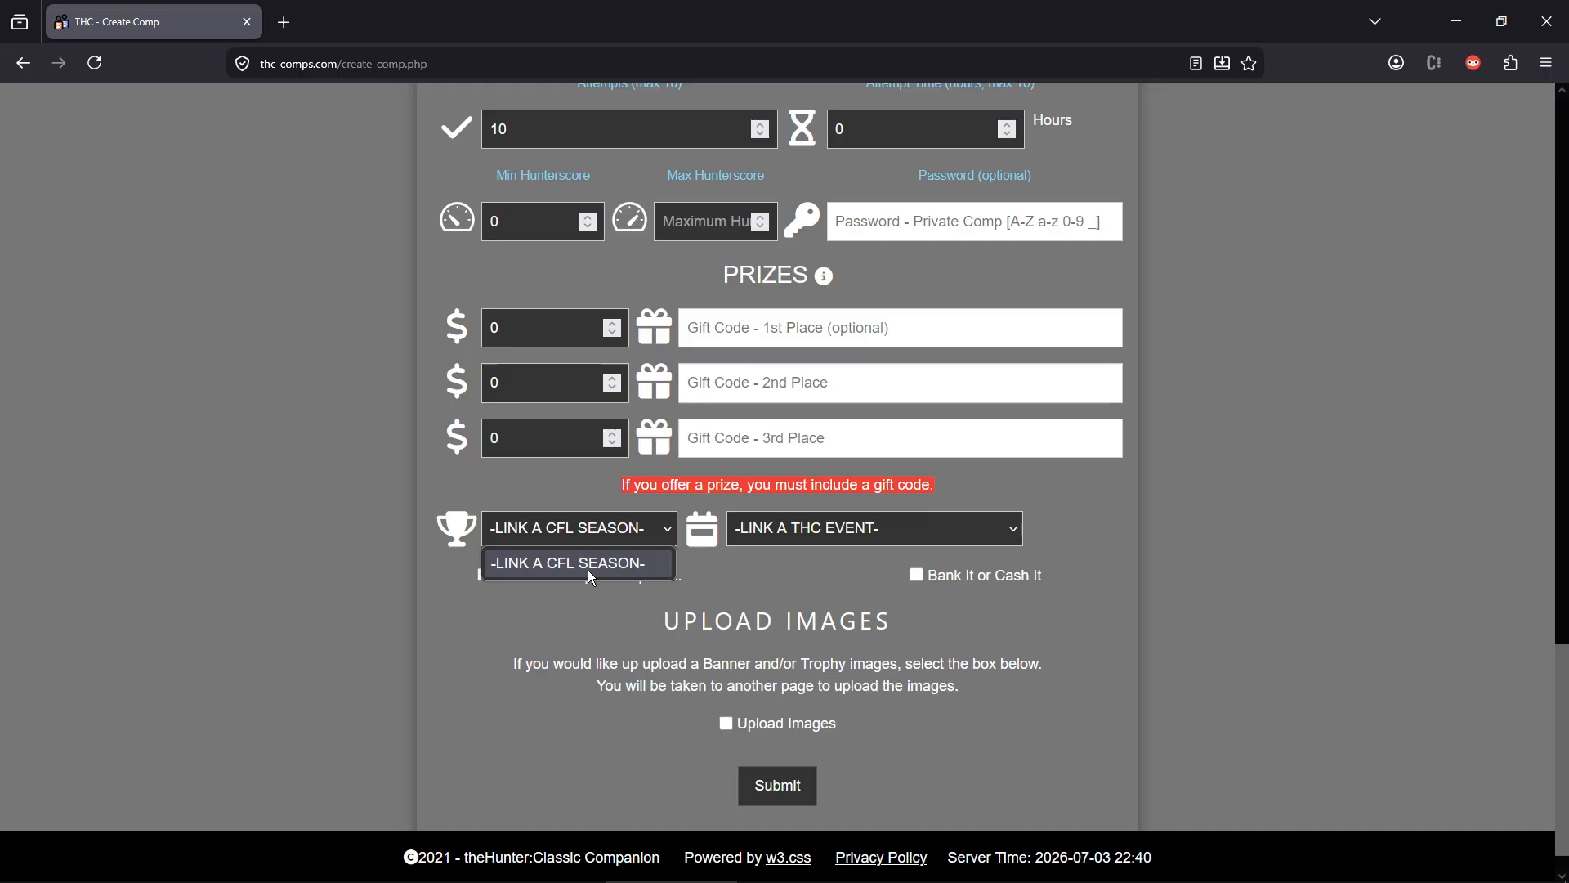
click(587, 570)
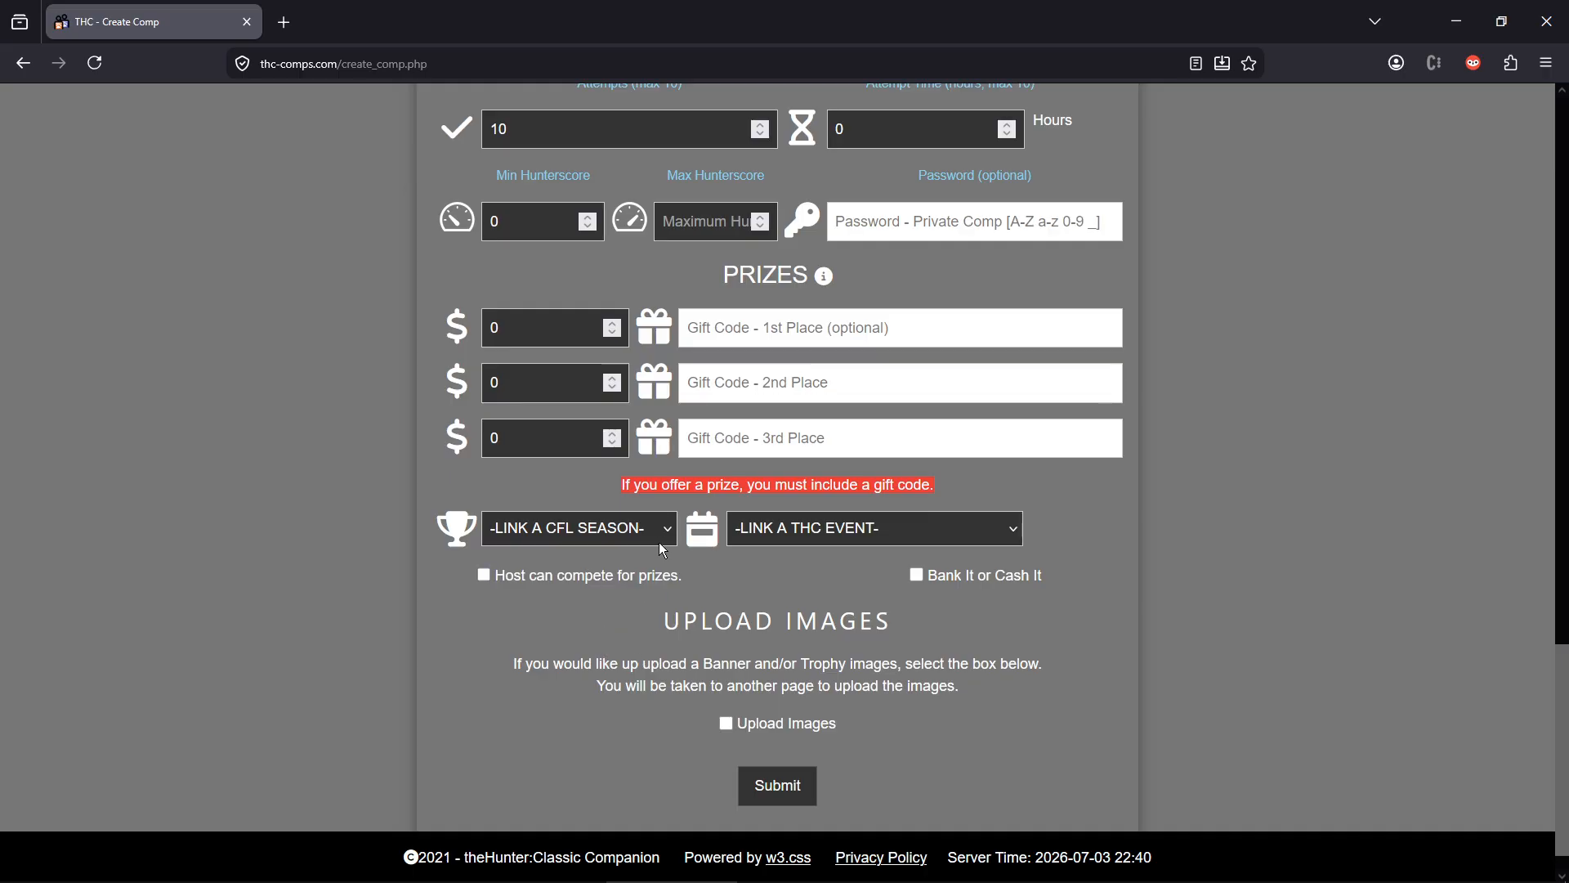
click(833, 535)
click(815, 564)
- Allow the host to compete for prizes in the competition
click(915, 576)
click(566, 580)
click(548, 573)
click(562, 576)
scroll(1074, 675, up, 3)
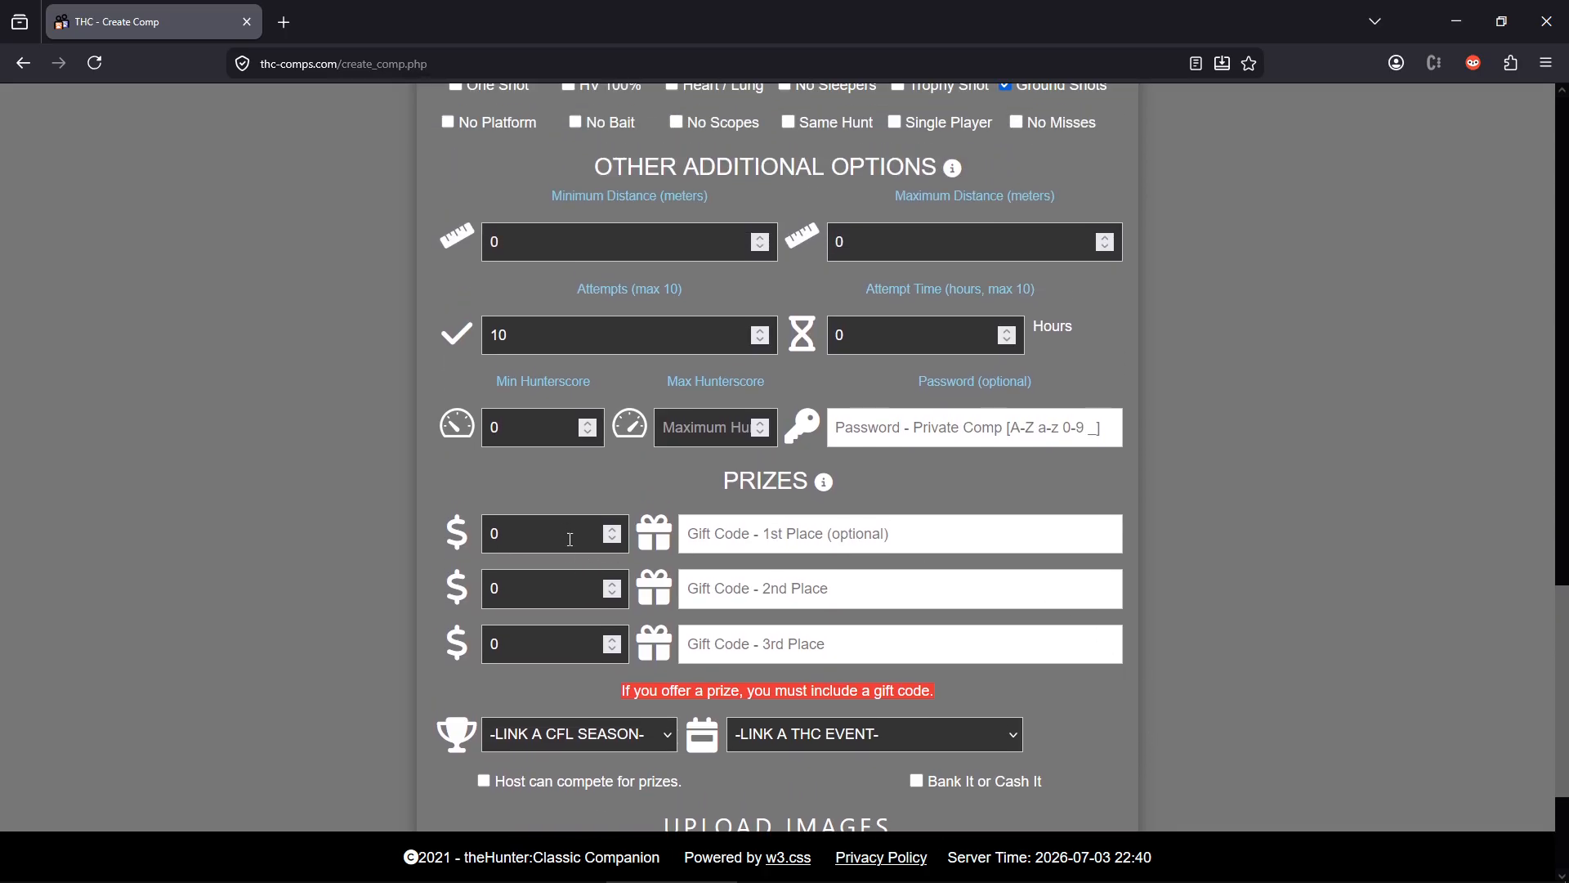
scroll(570, 539, down, 2)
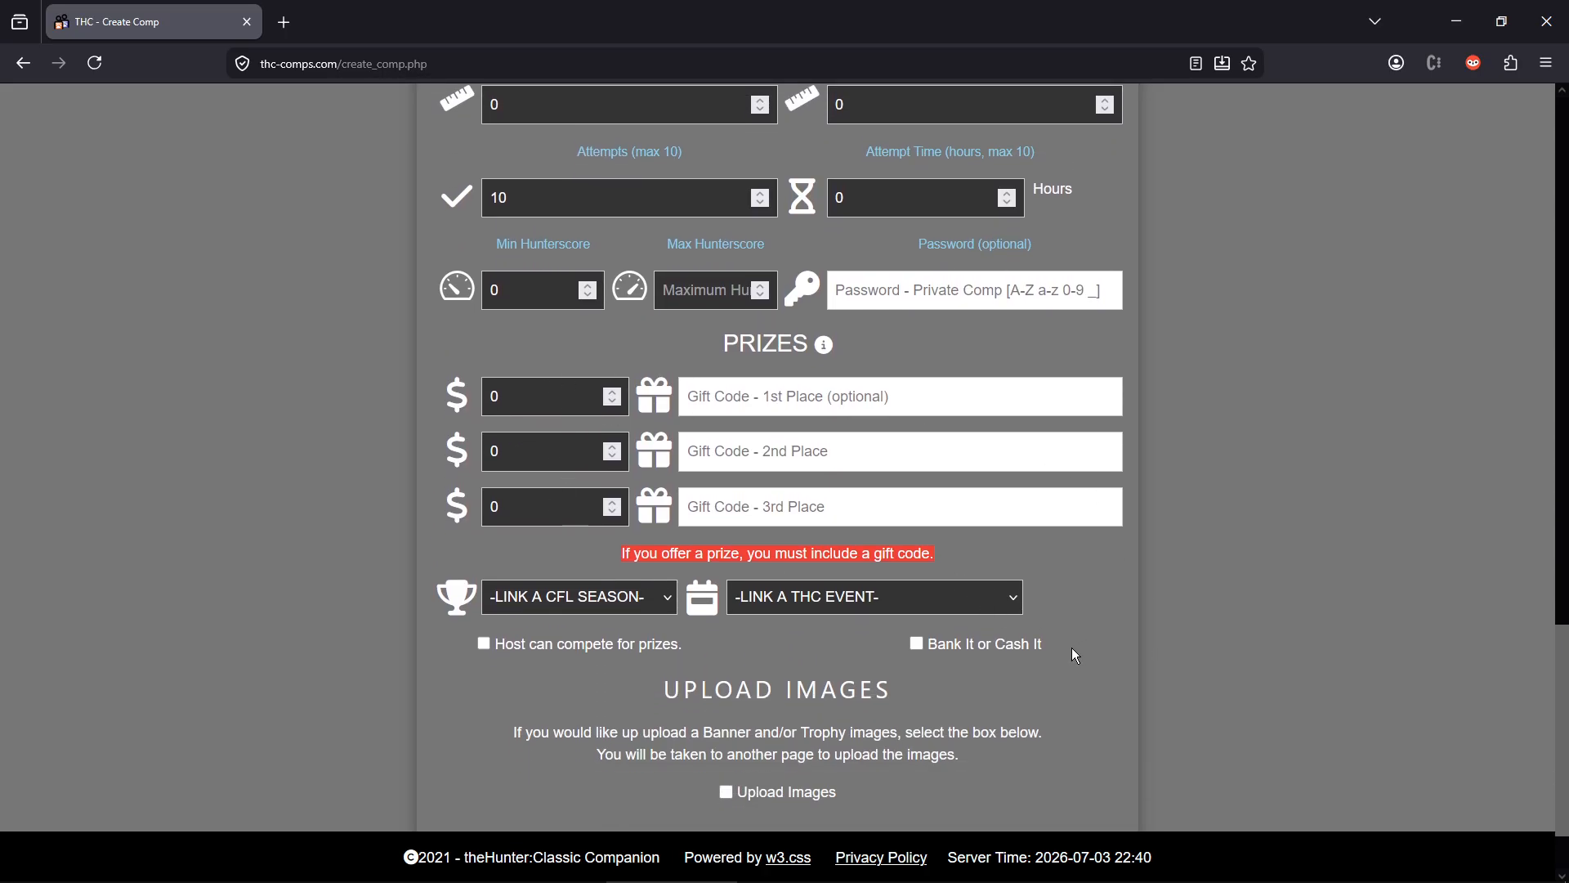
scroll(1075, 654, down, 2)
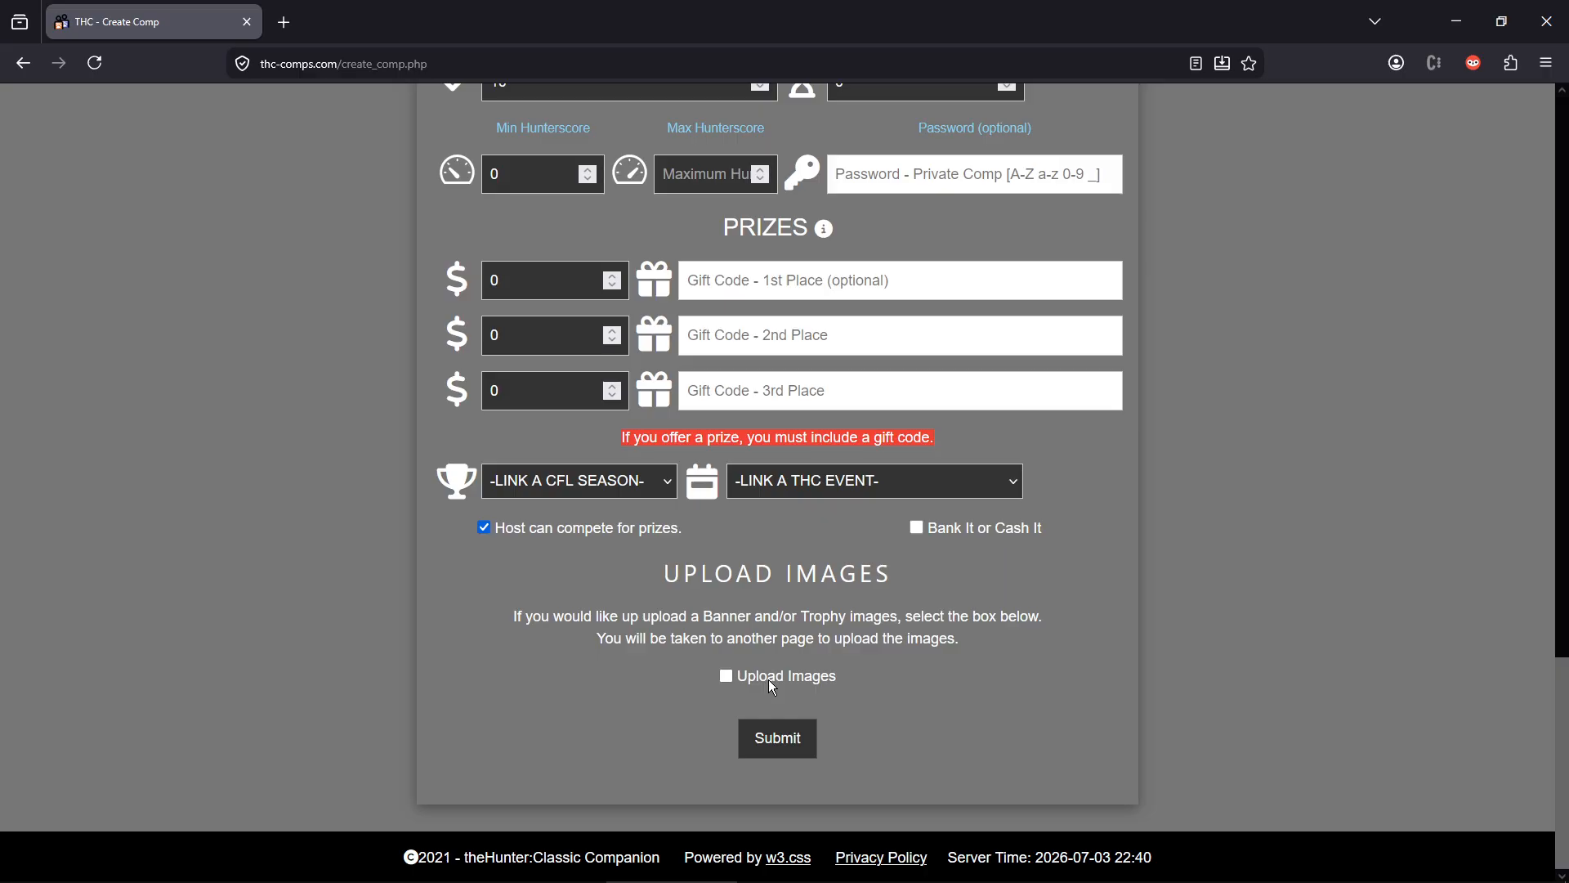
- Enable image uploading for the competition and submit the form
click(724, 677)
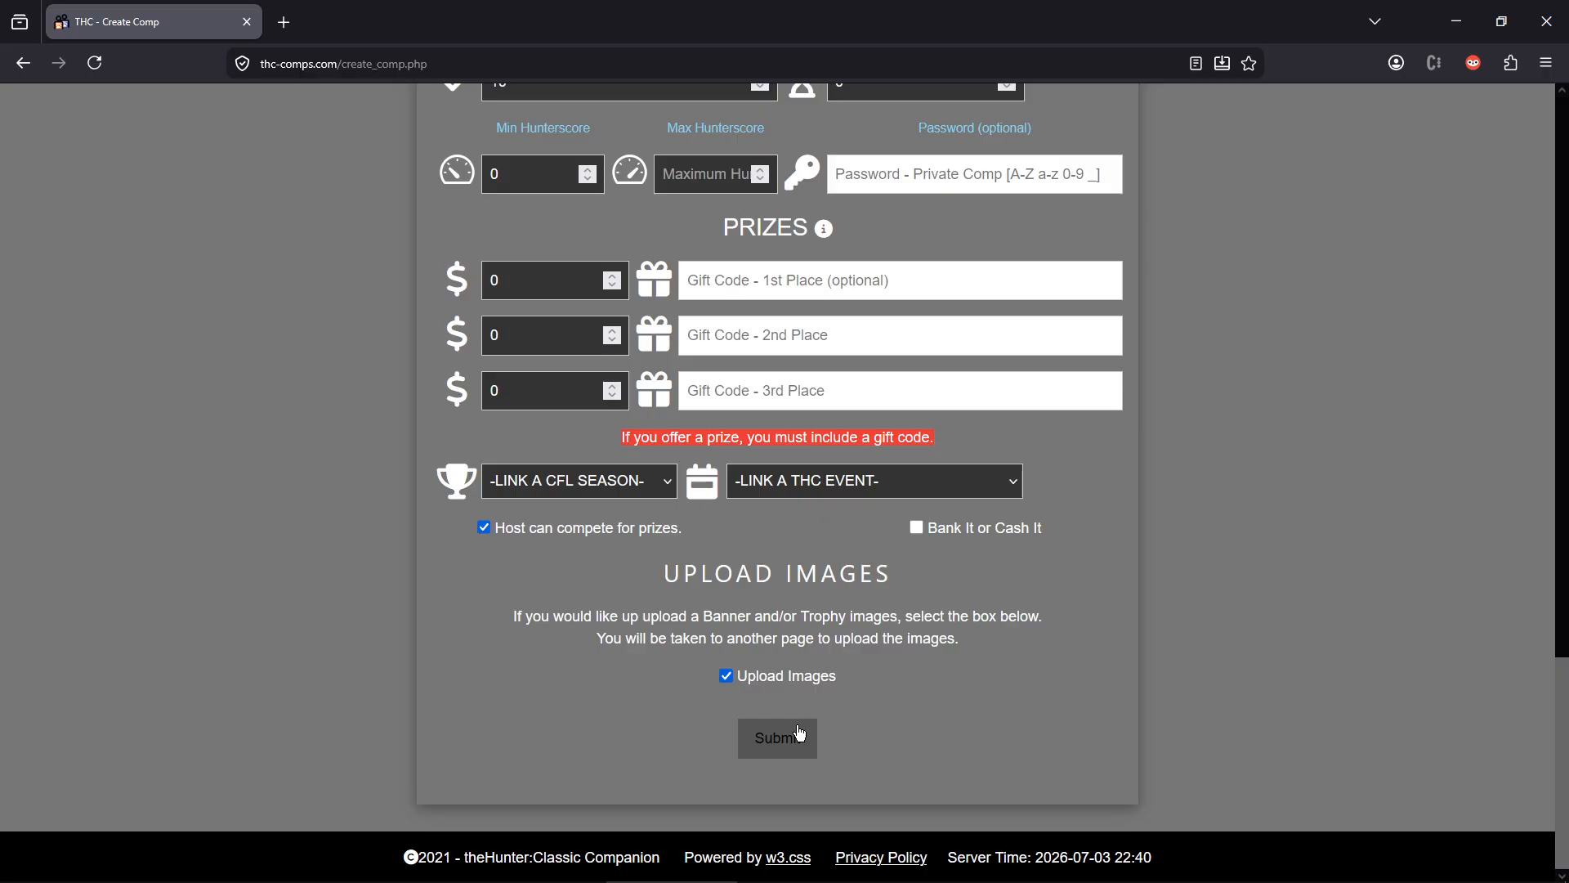
click(800, 733)
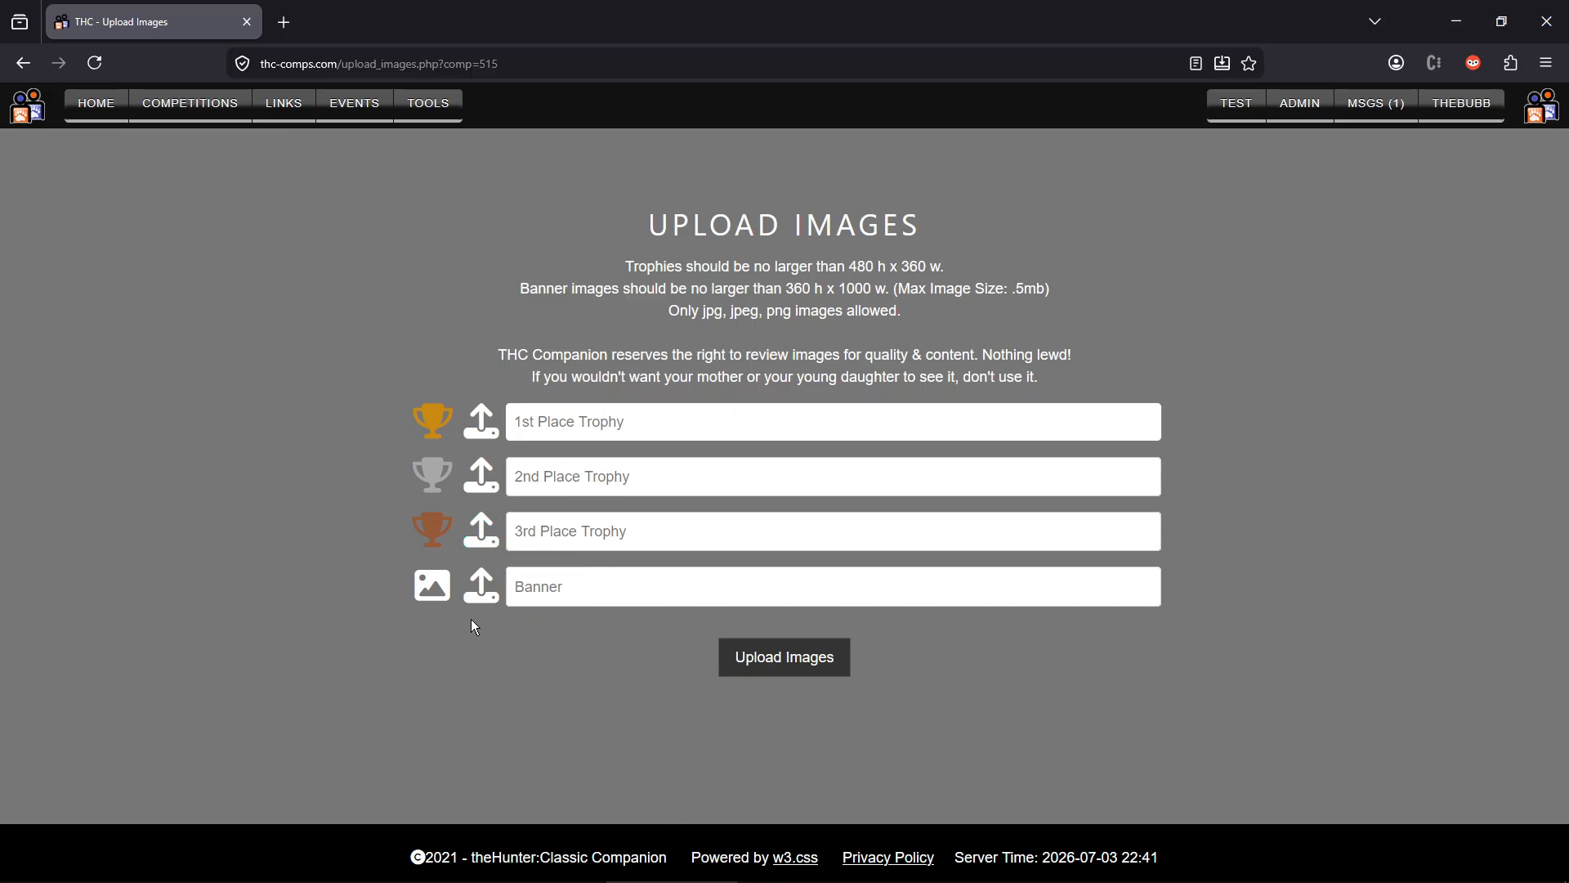
- Upload cockNballs.jpg from the Desktop as the competition's banner image
click(473, 582)
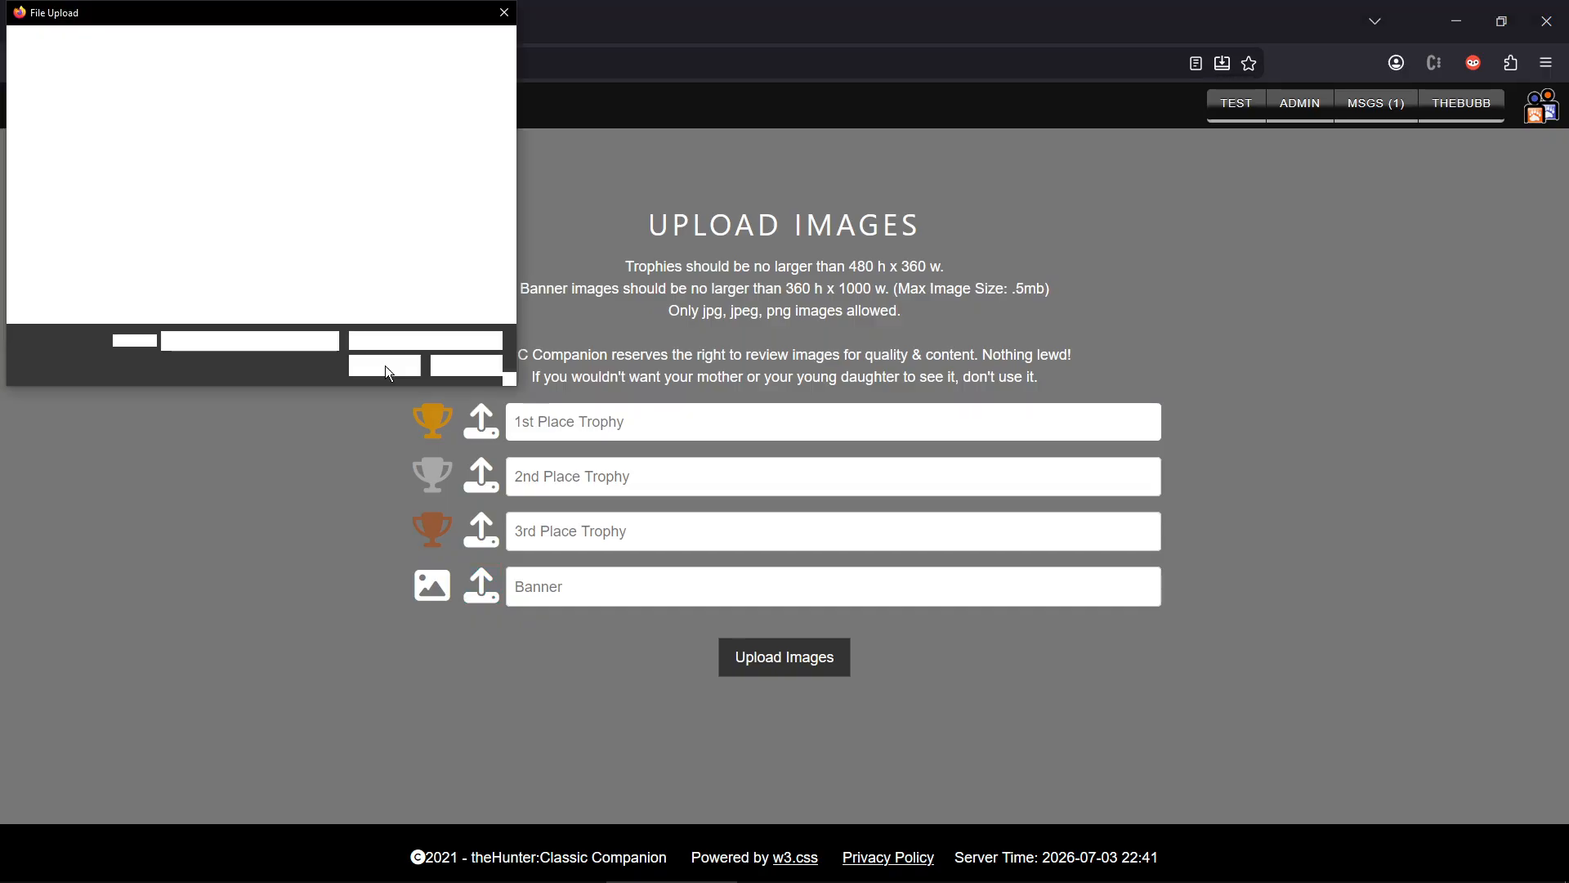
scroll(291, 142, down, 2)
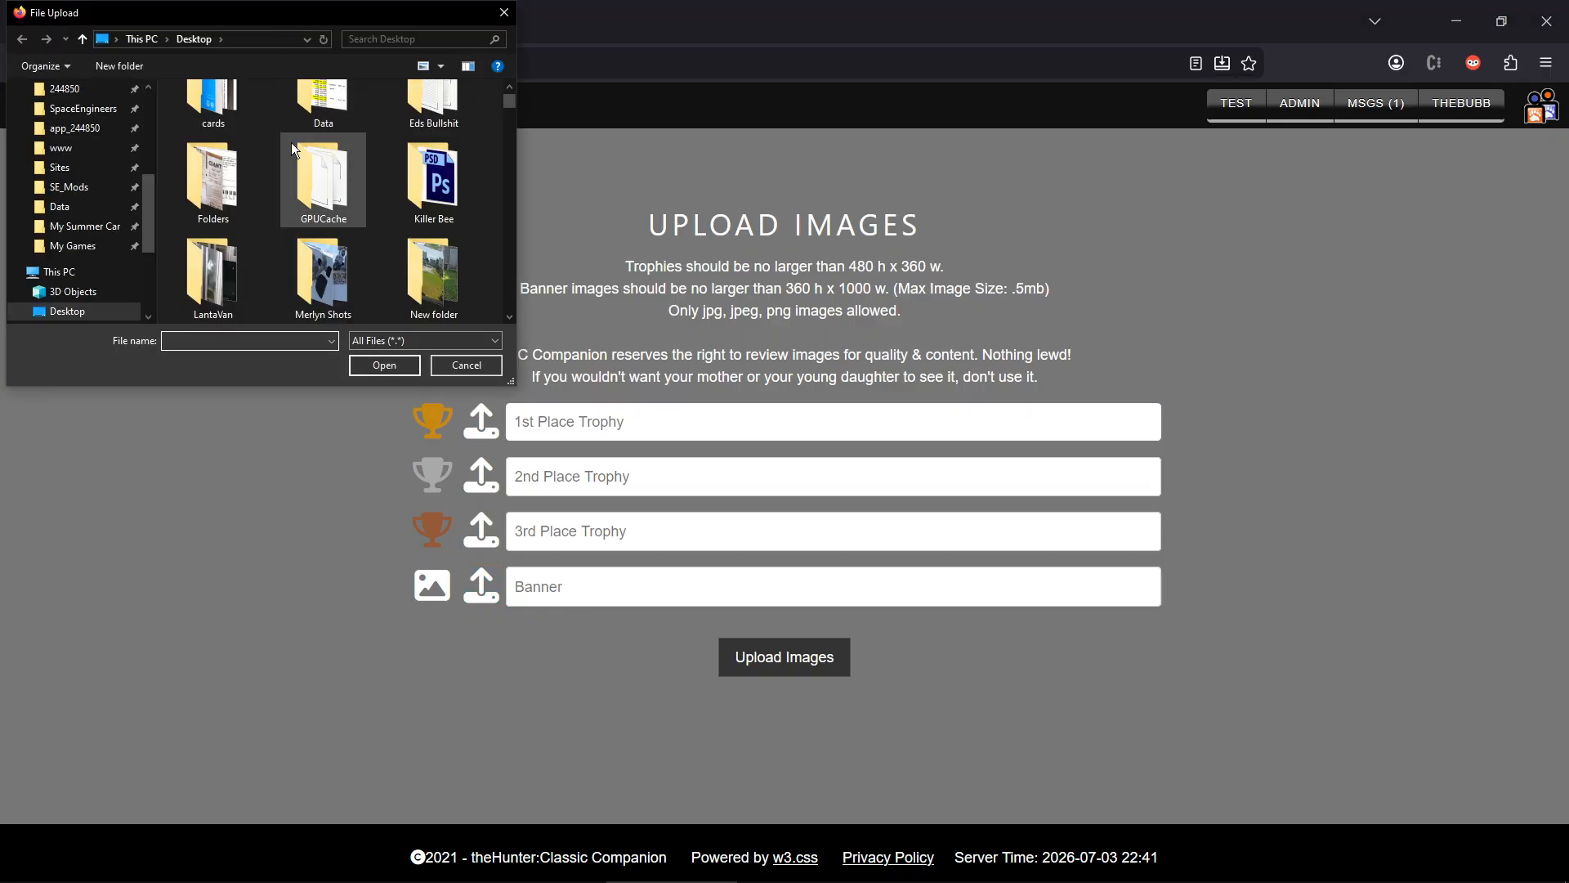
scroll(291, 142, down, 10)
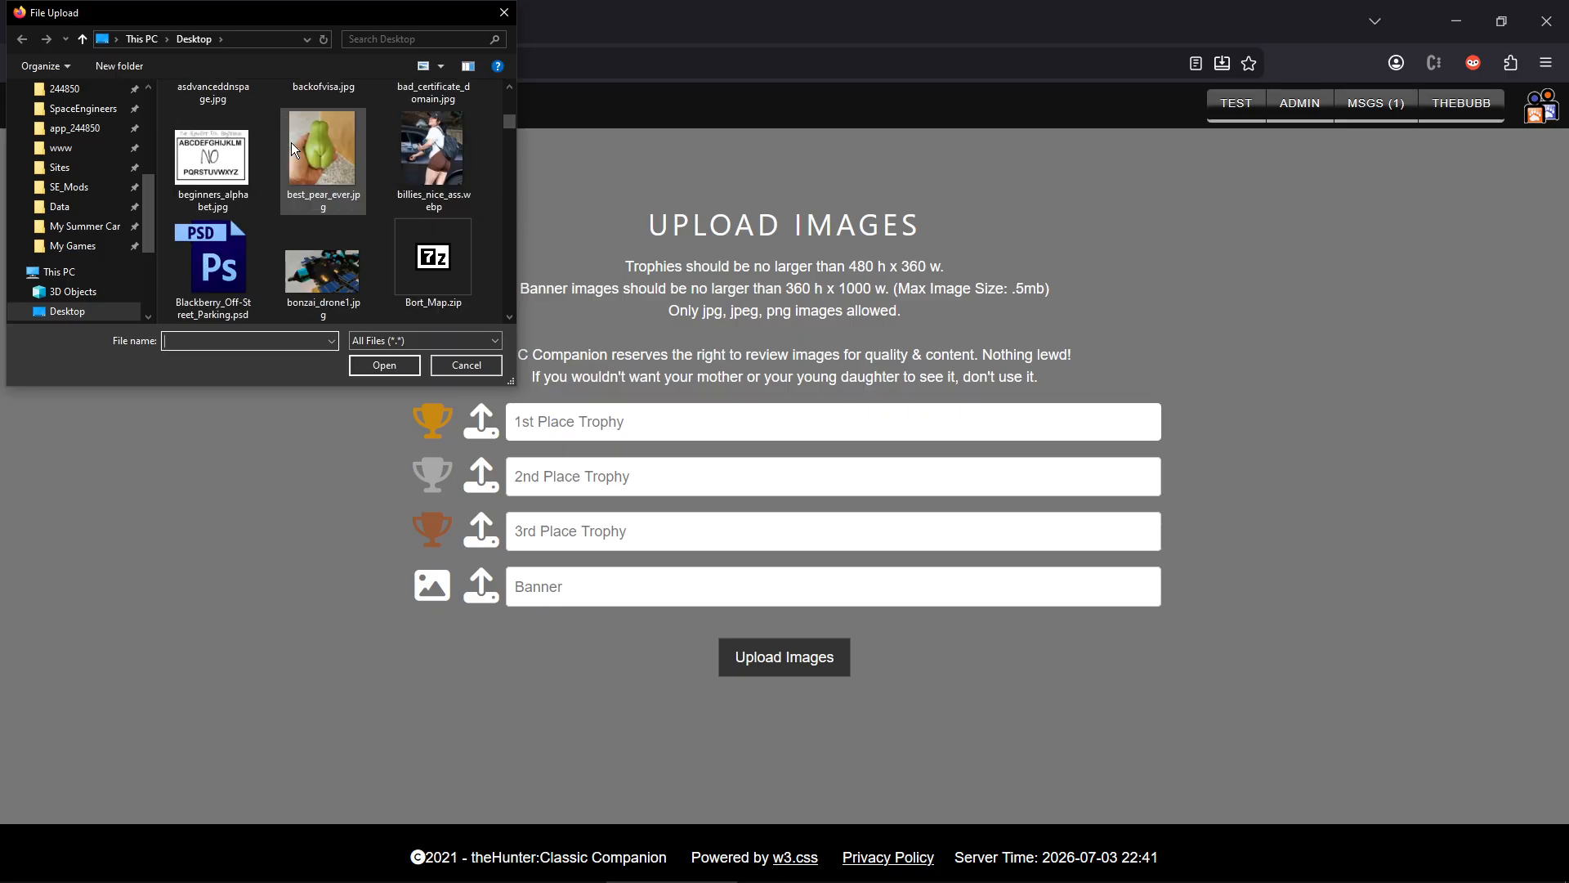
scroll(291, 142, down, 5)
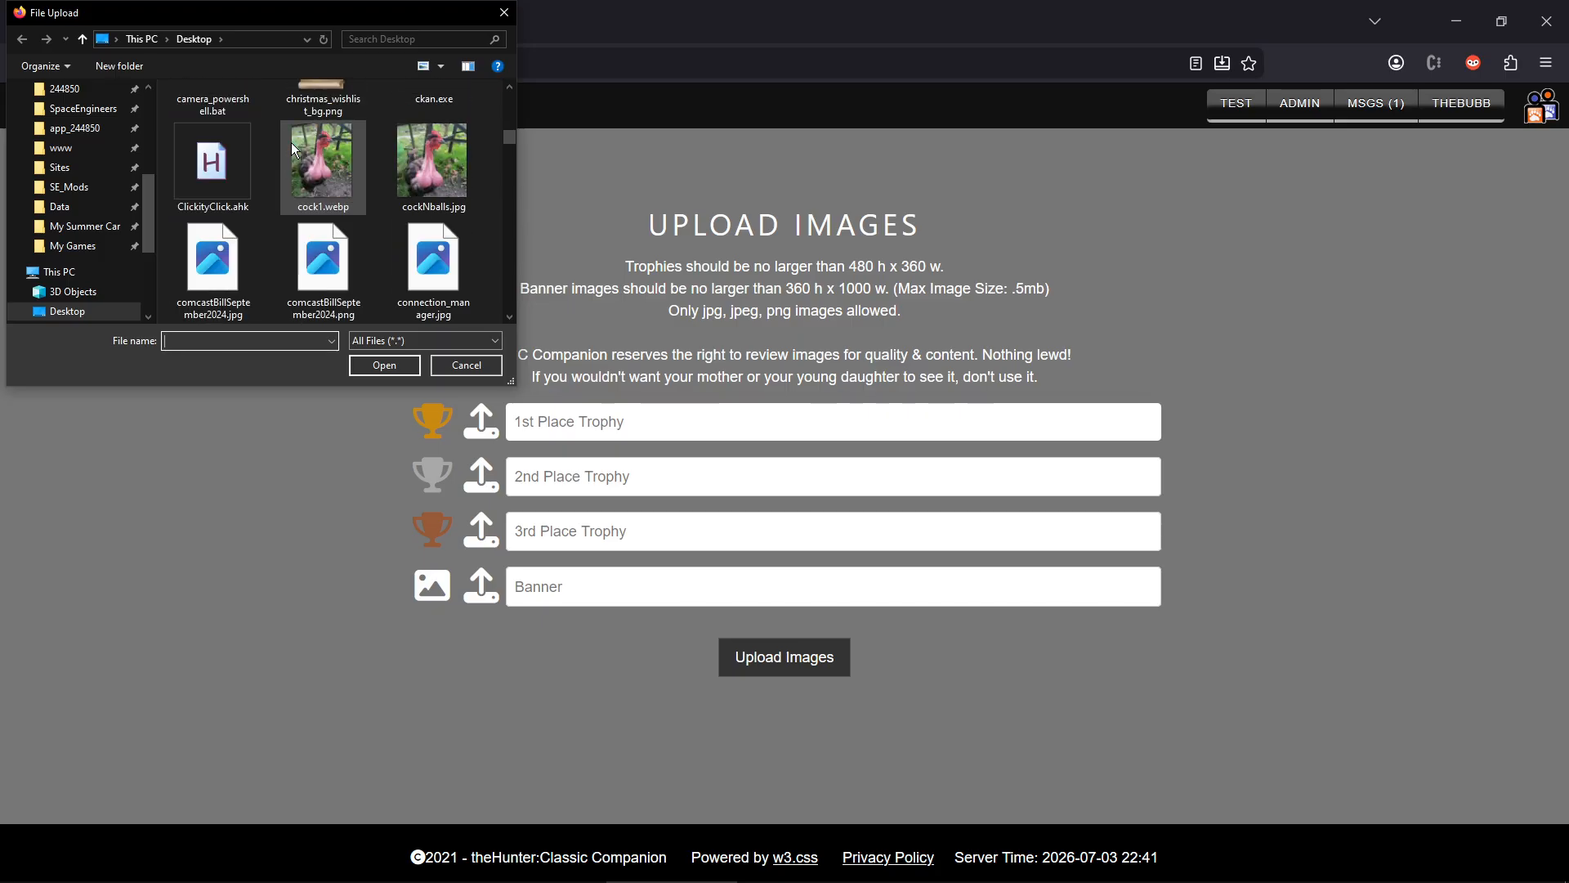
click(340, 174)
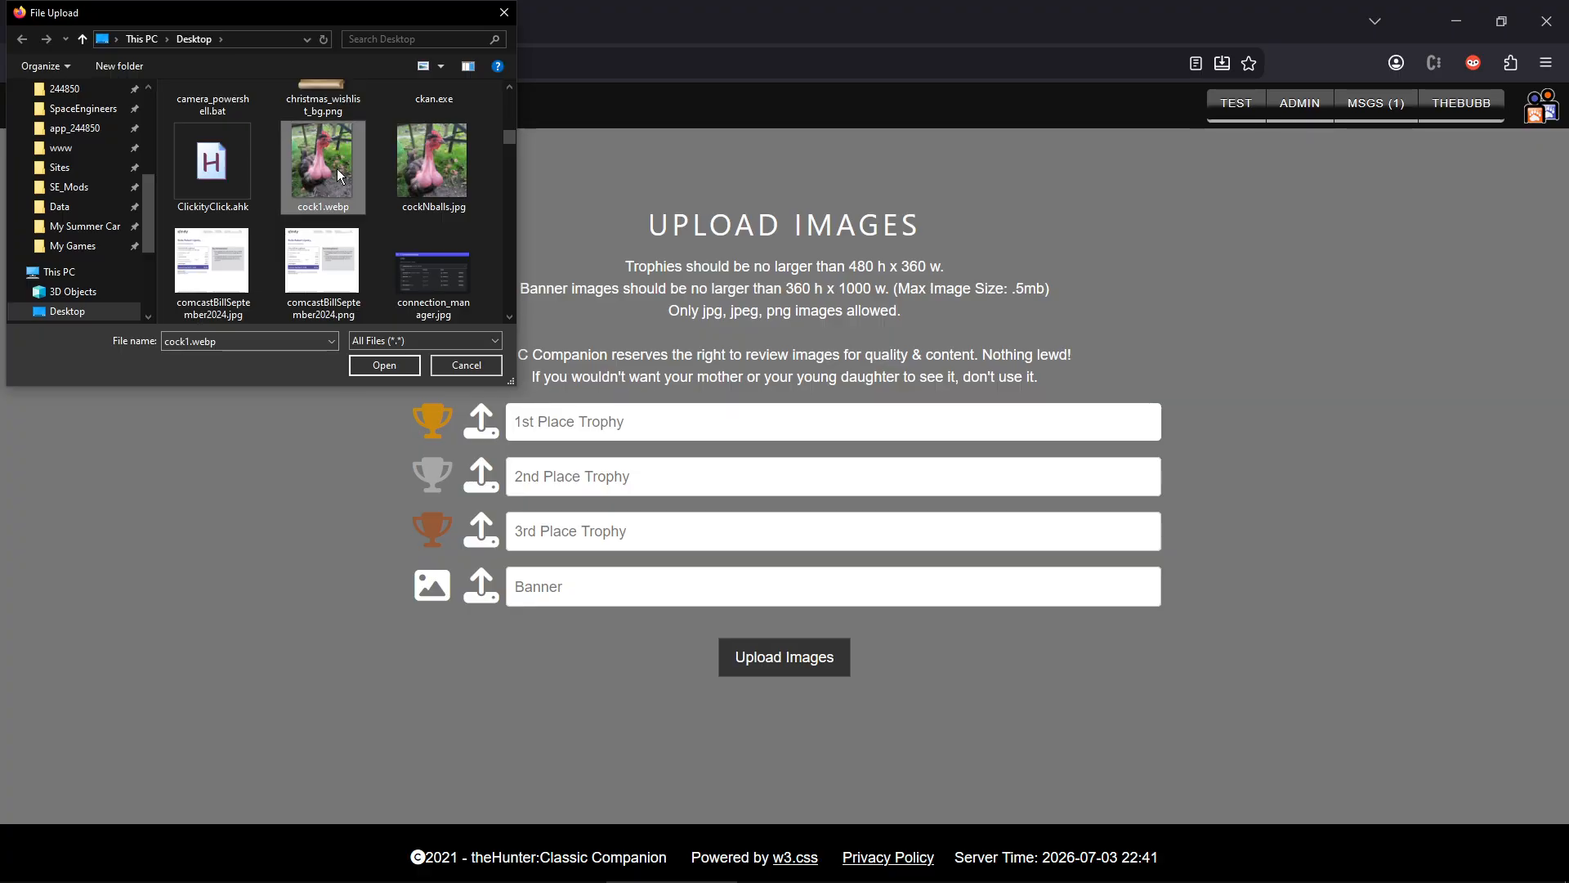
double_click(423, 164)
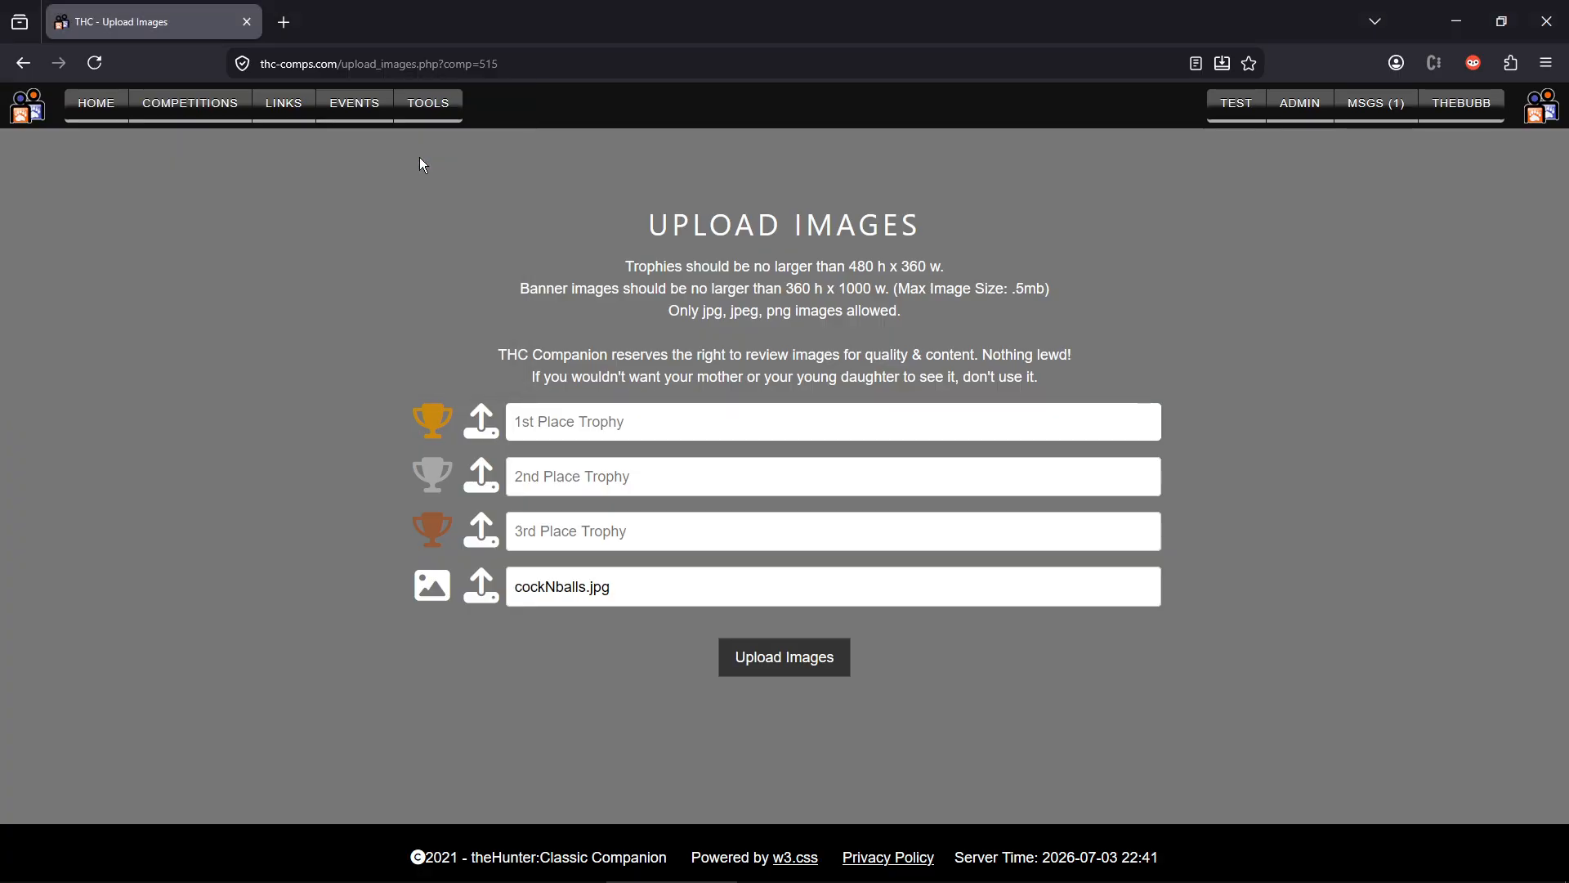
click(760, 672)
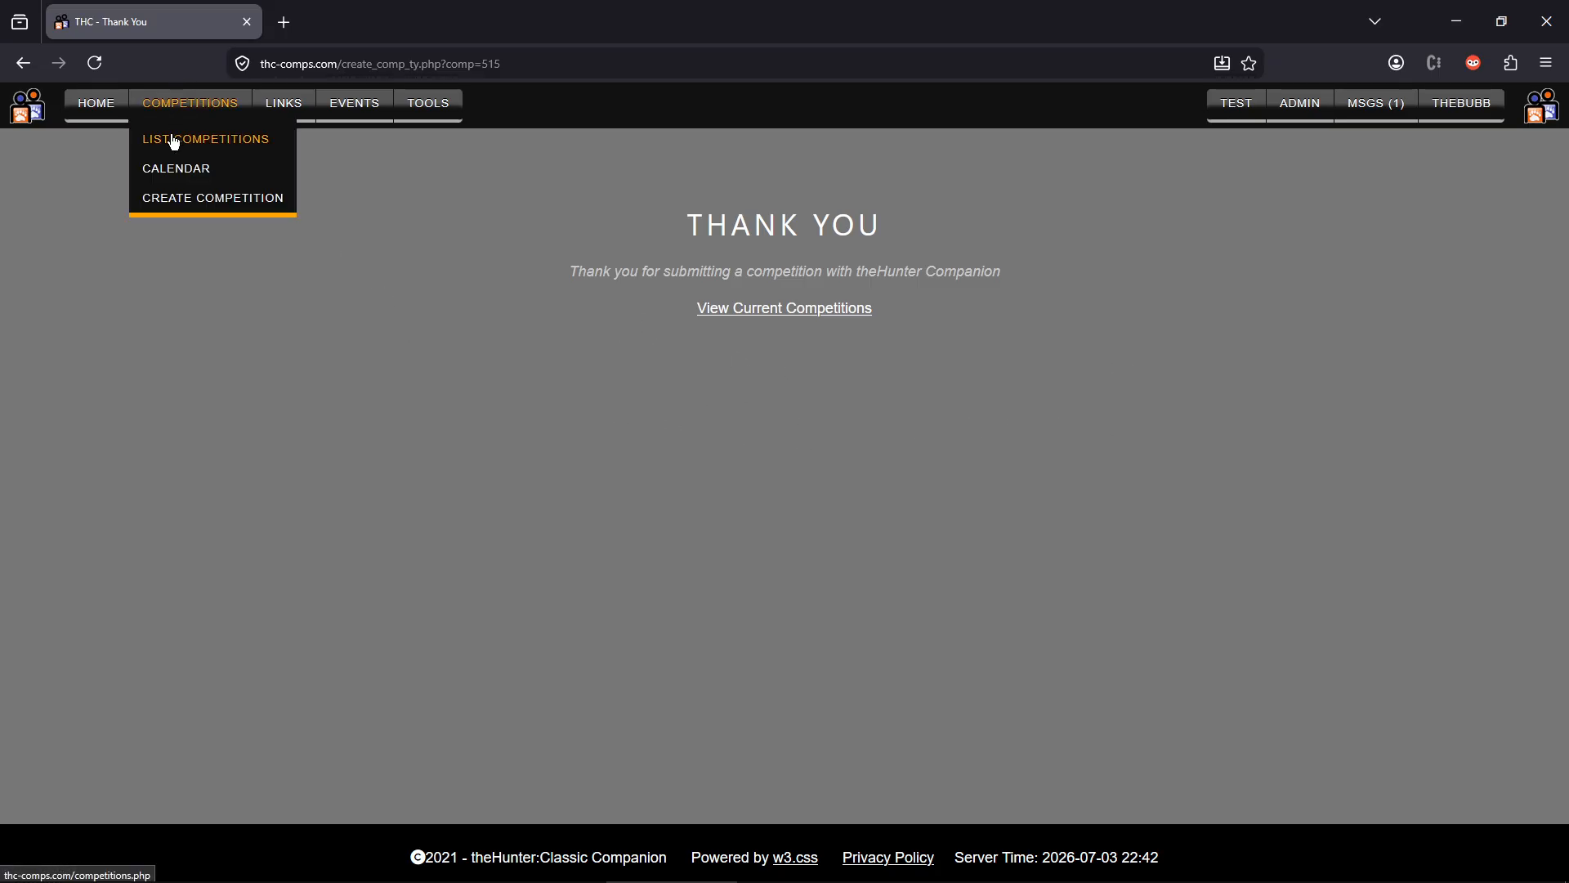
- Open the NO PANTS! competition from the Just for Fun competition list
click(170, 138)
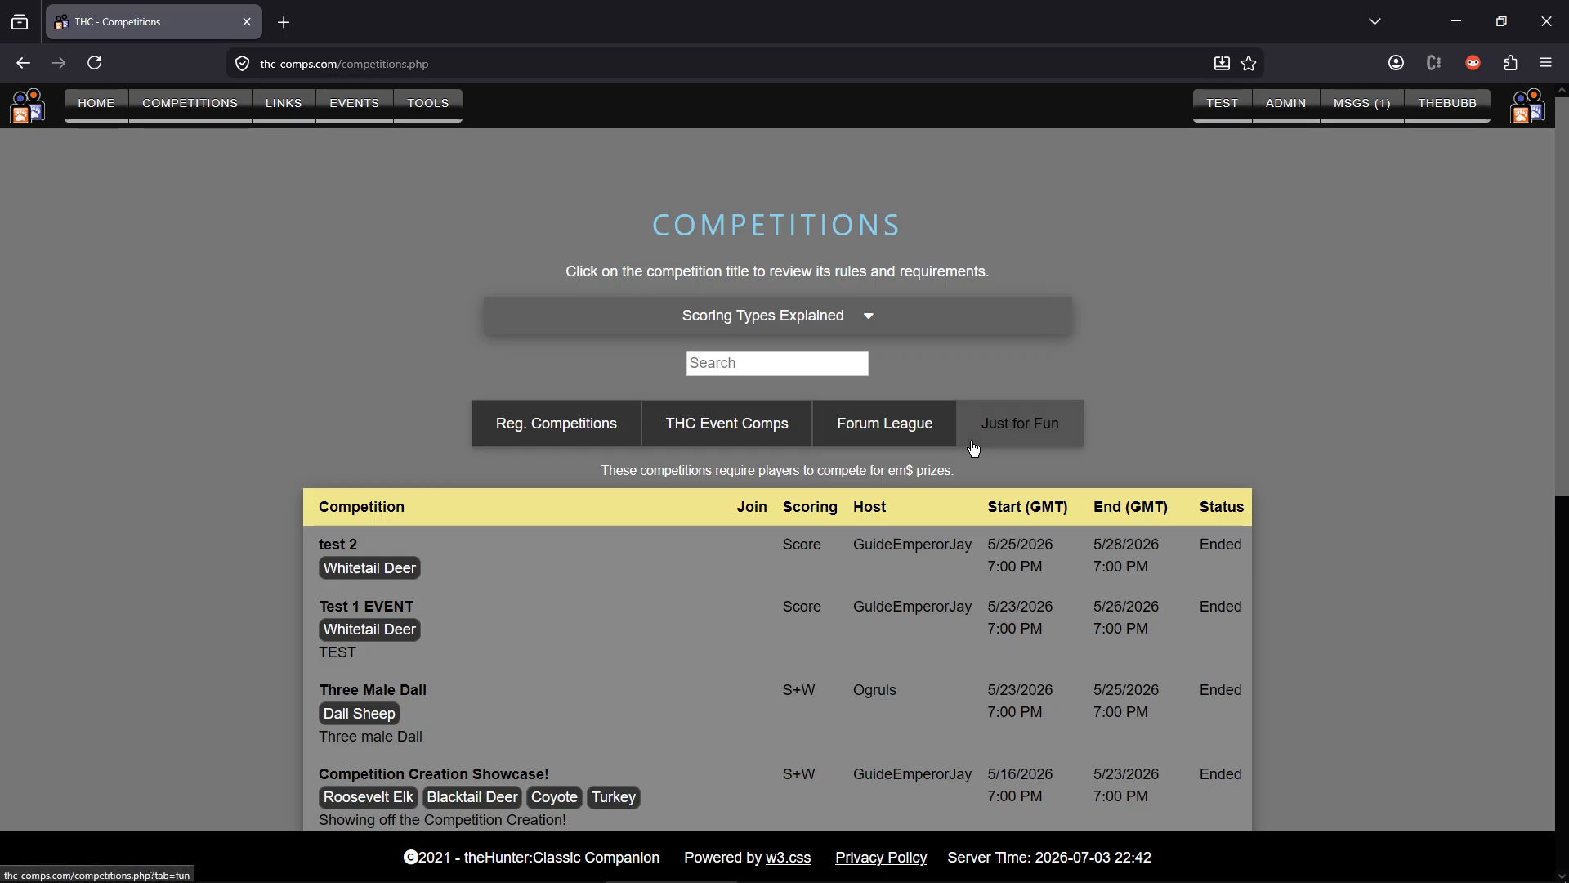
click(998, 438)
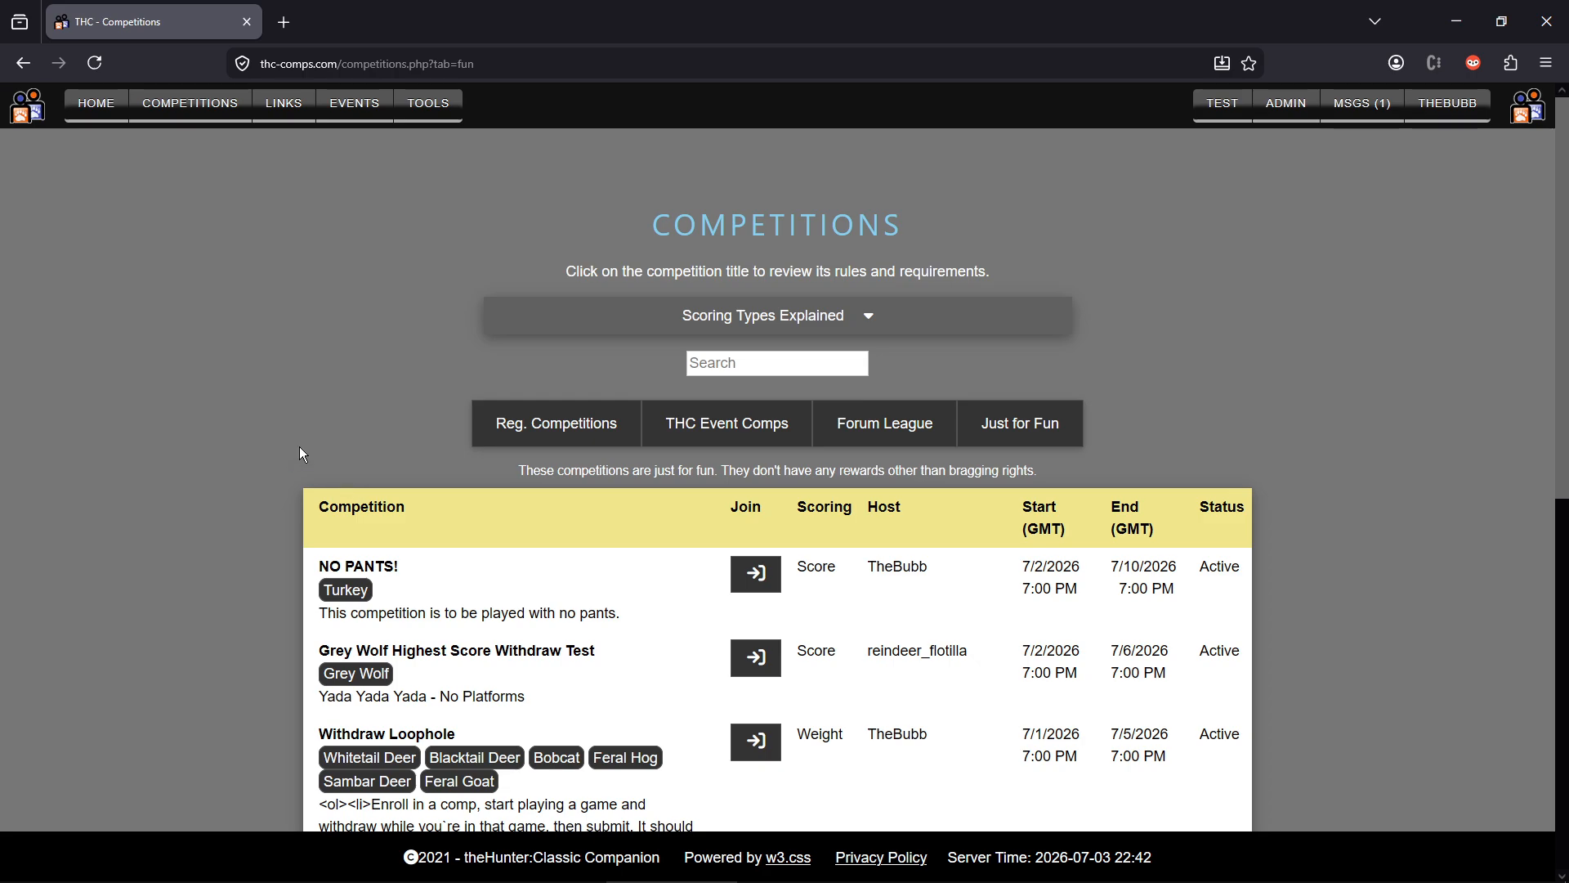
scroll(303, 454, down, 2)
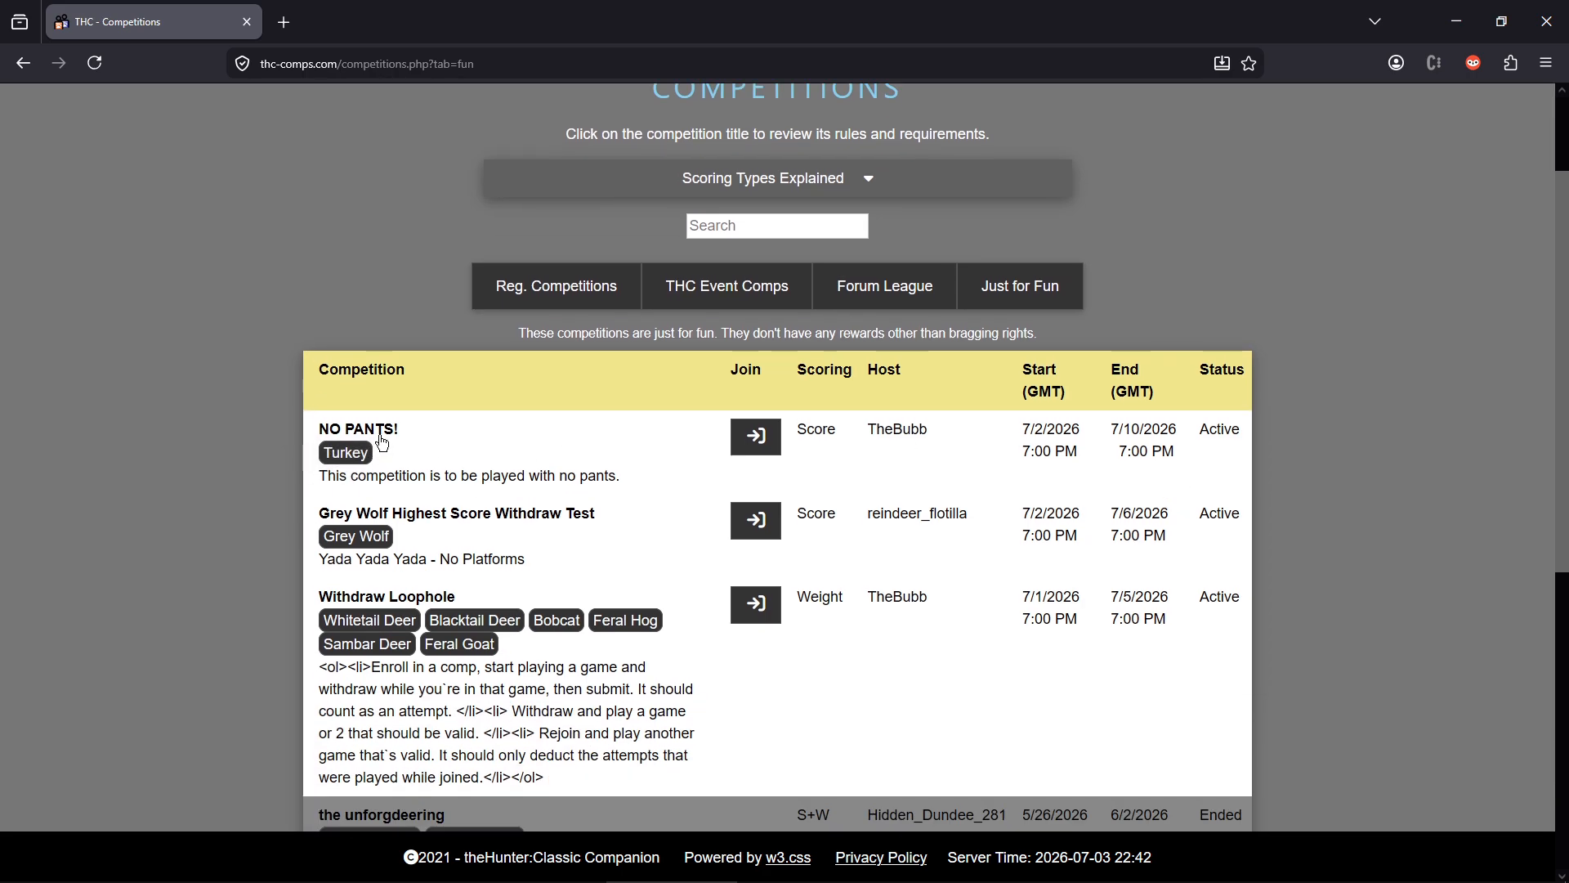
click(343, 449)
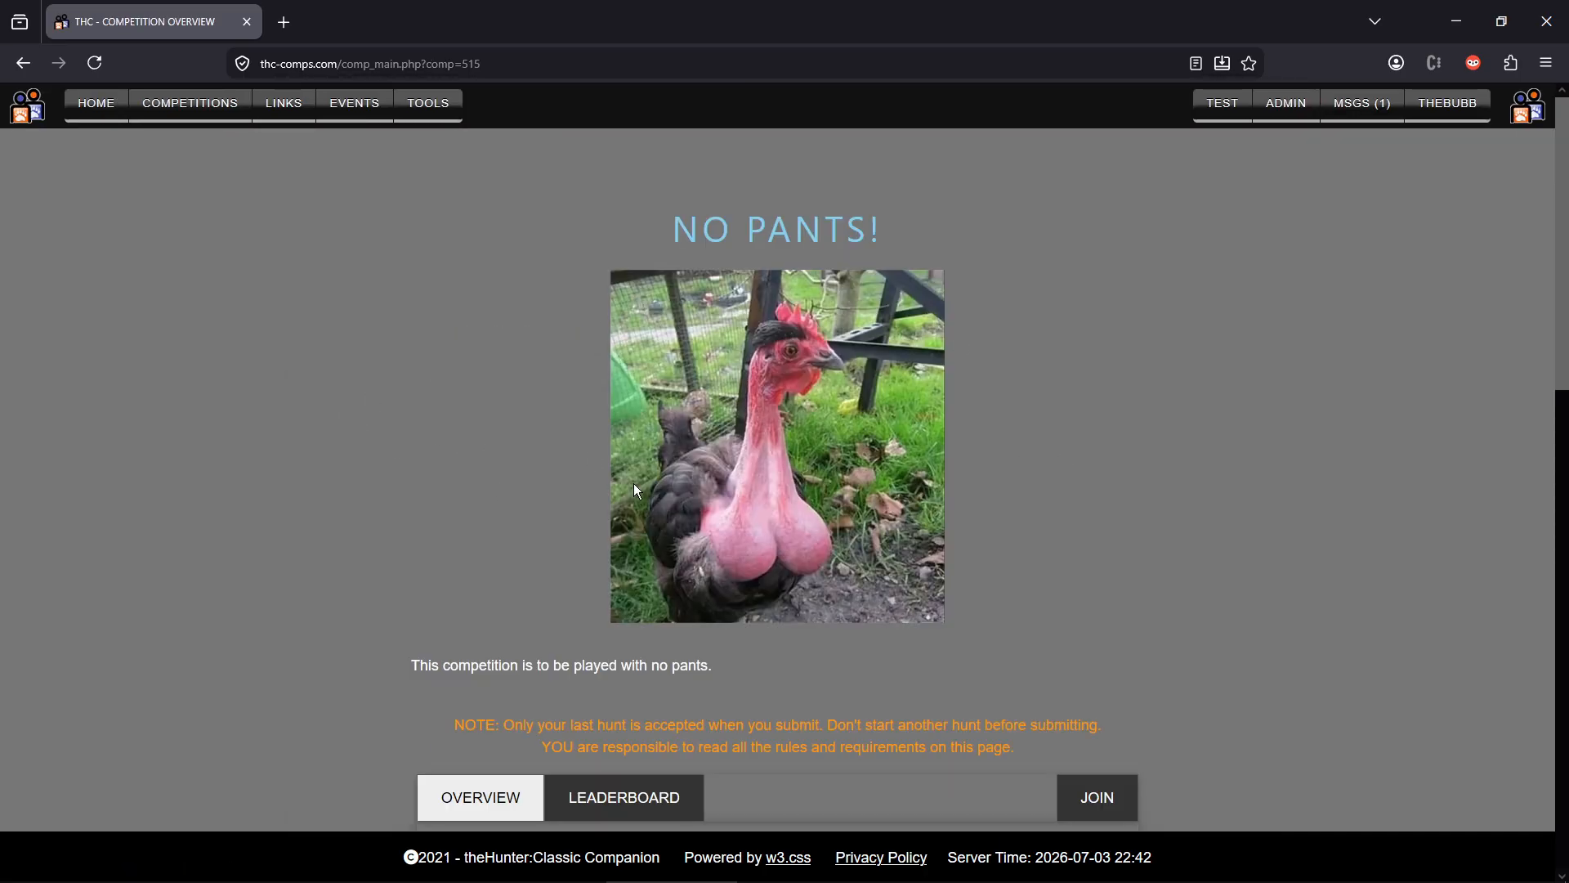
- Examine the NO PANTS! overview, including its prizes, description, rules, weapons, scoring, and special and standard requirements
scroll(1390, 372, down, 3)
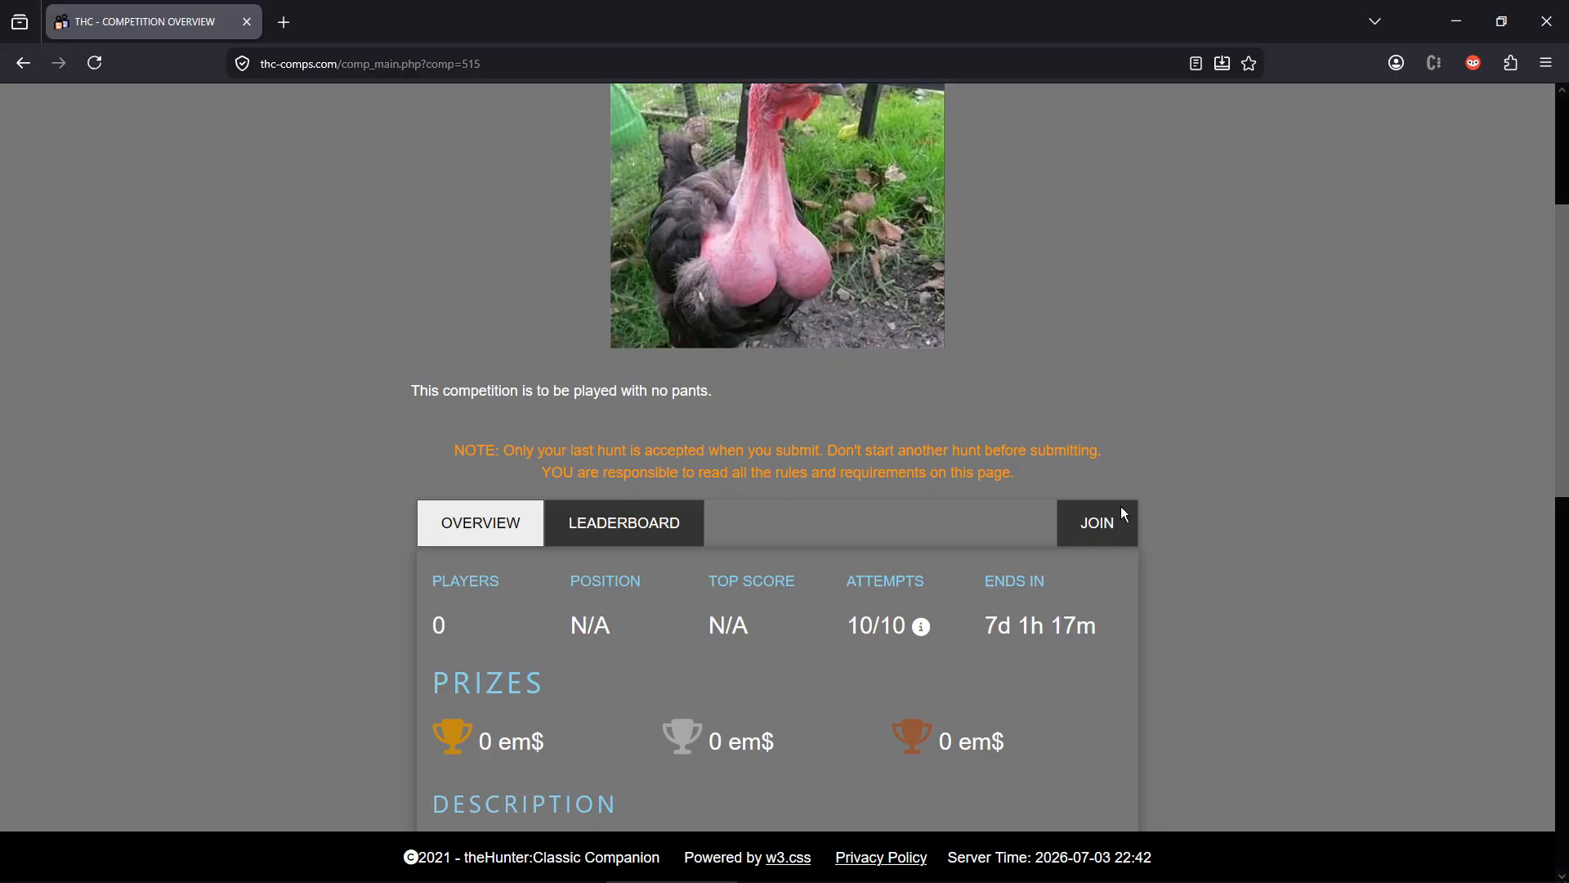
scroll(483, 410, down, 1)
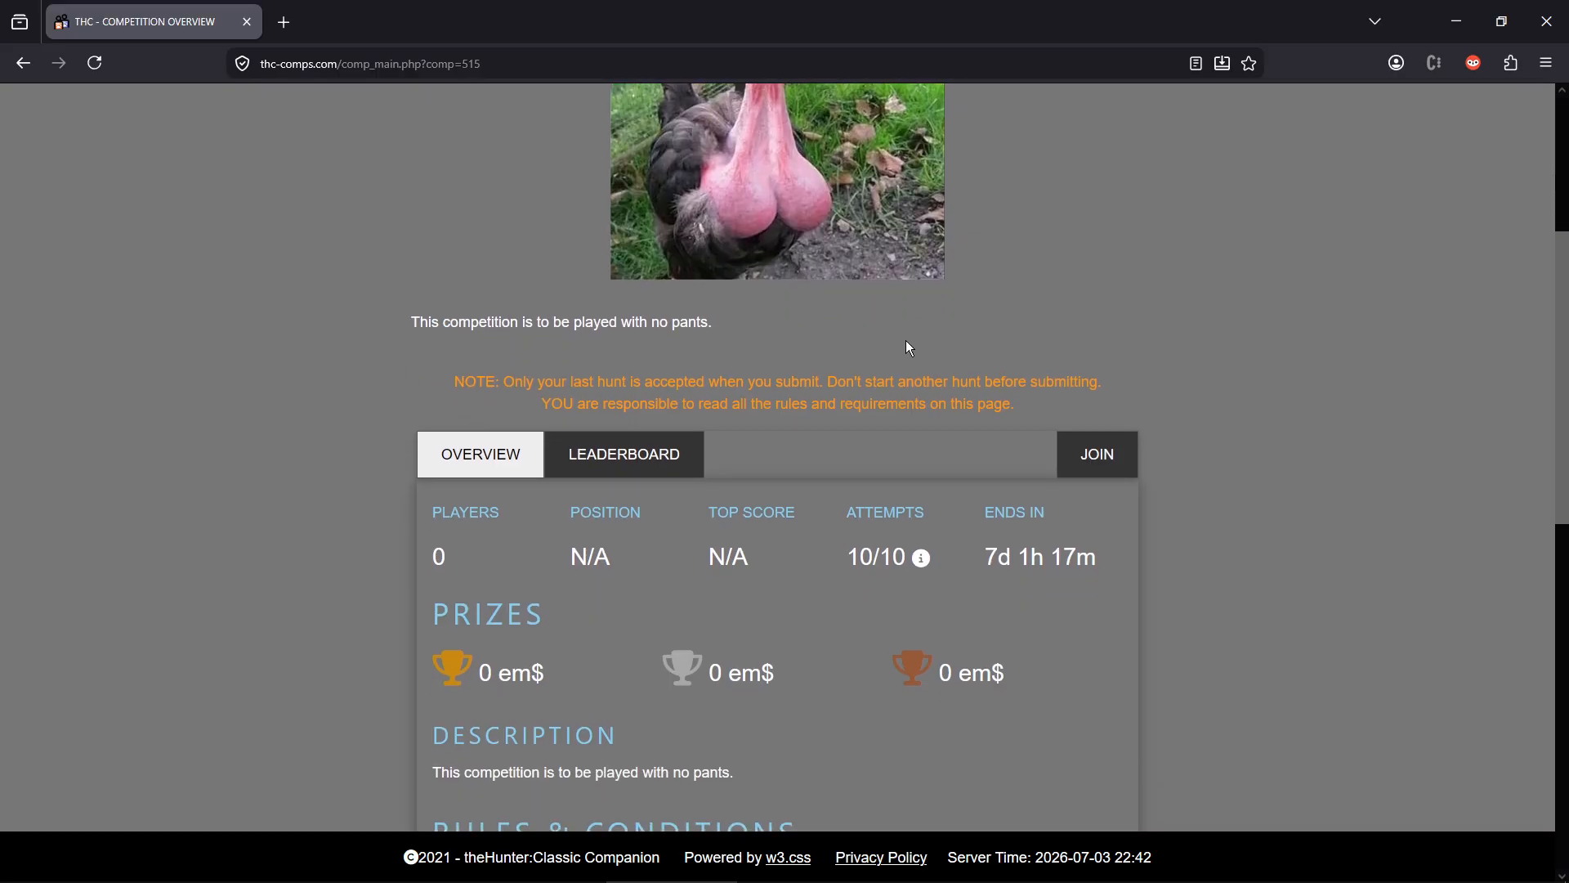
scroll(1271, 482, down, 2)
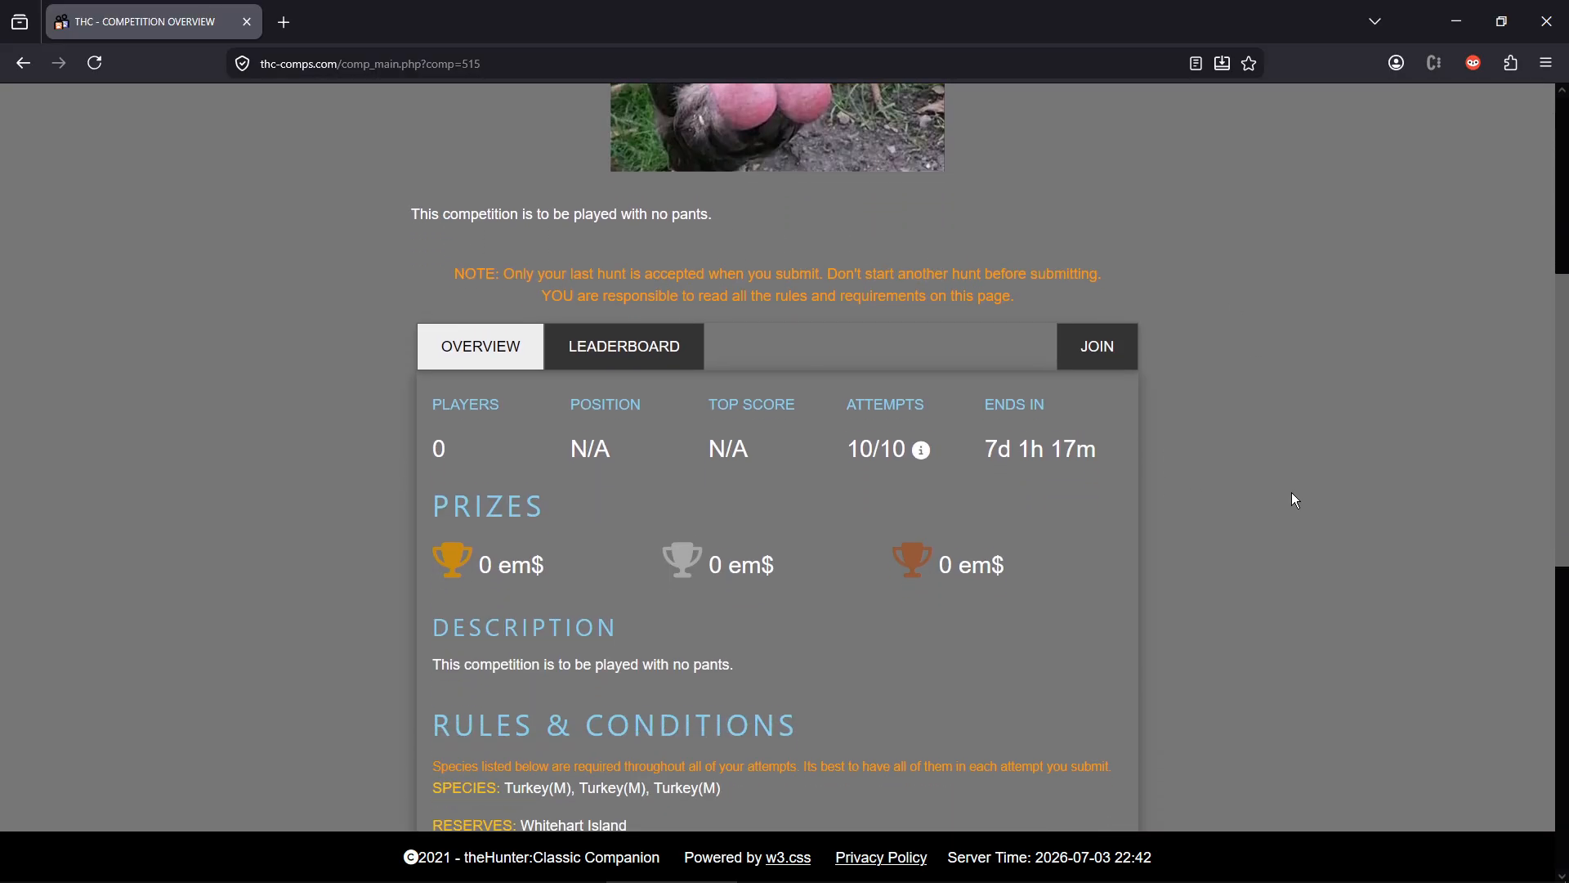
scroll(1258, 458, down, 3)
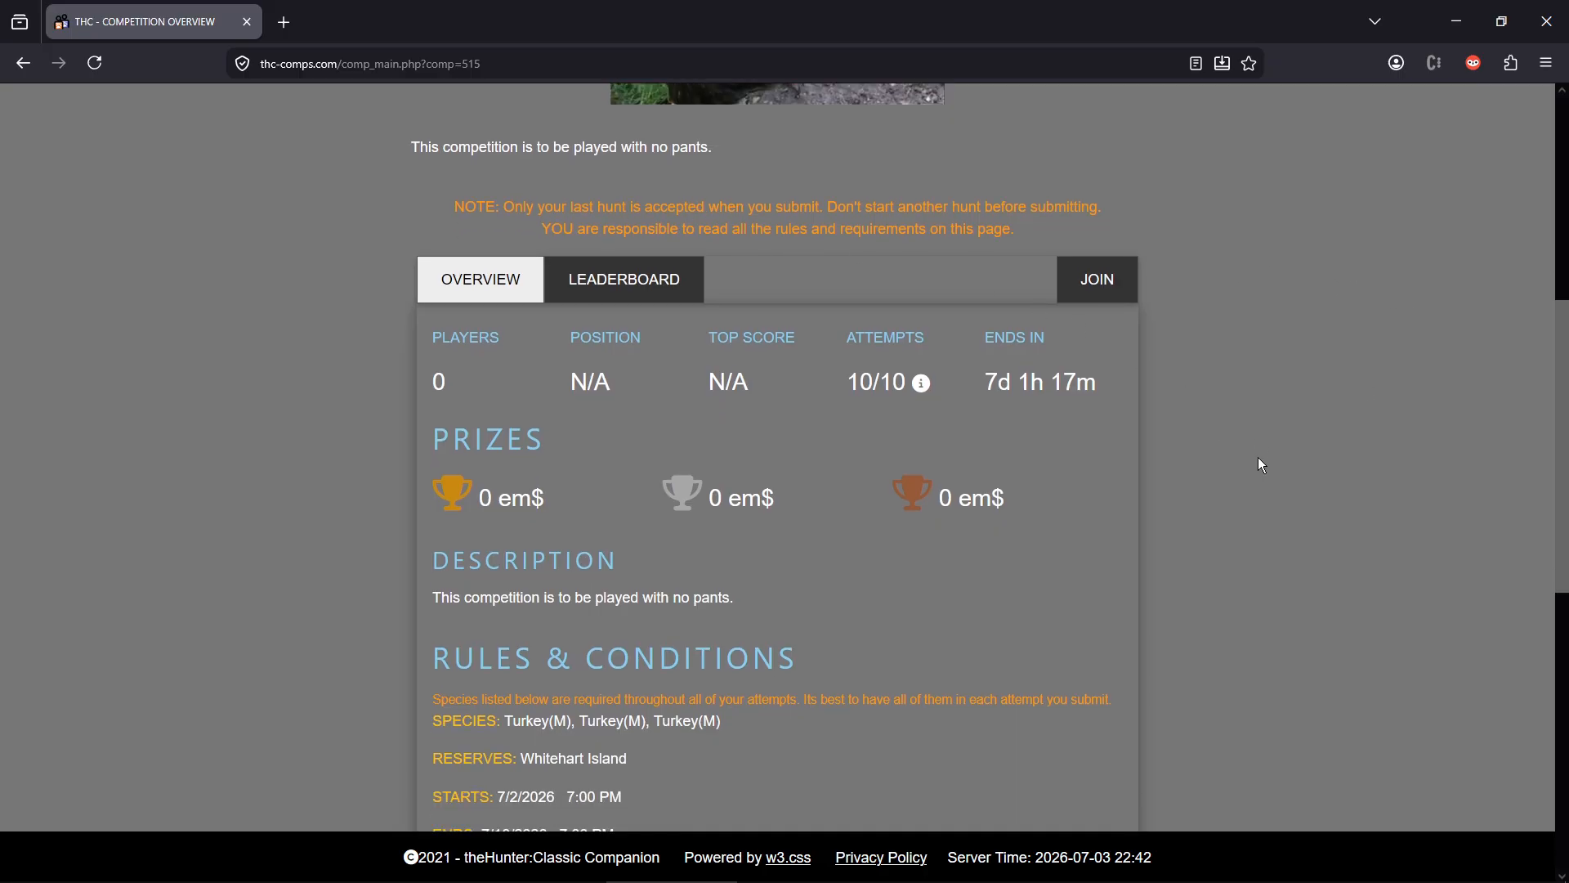
scroll(627, 257, up, 3)
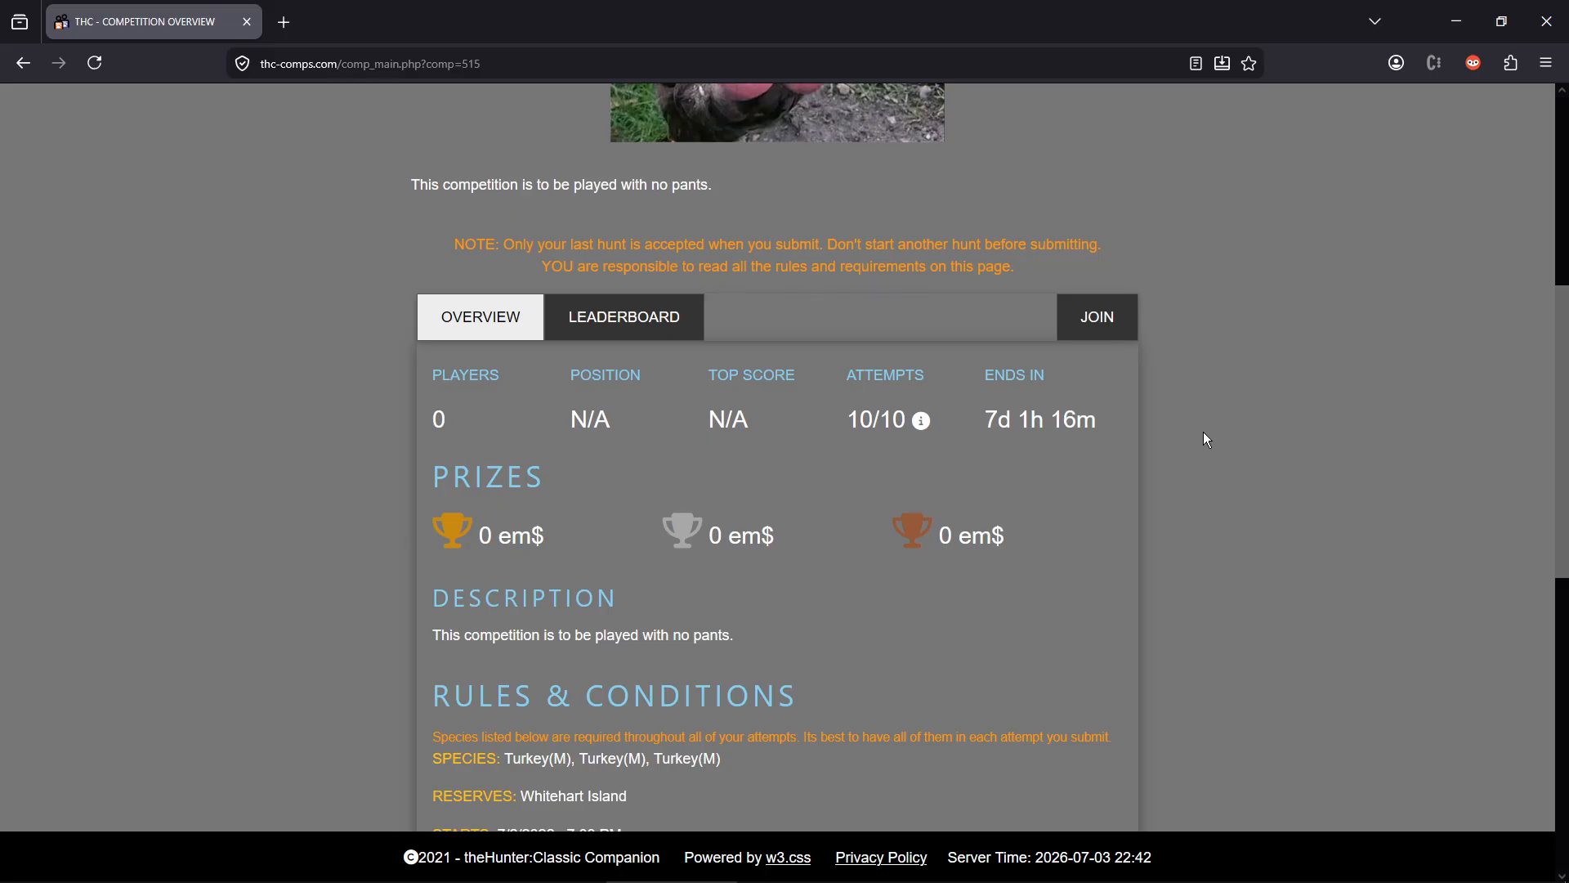
scroll(1203, 431, down, 2)
scroll(1221, 438, down, 1)
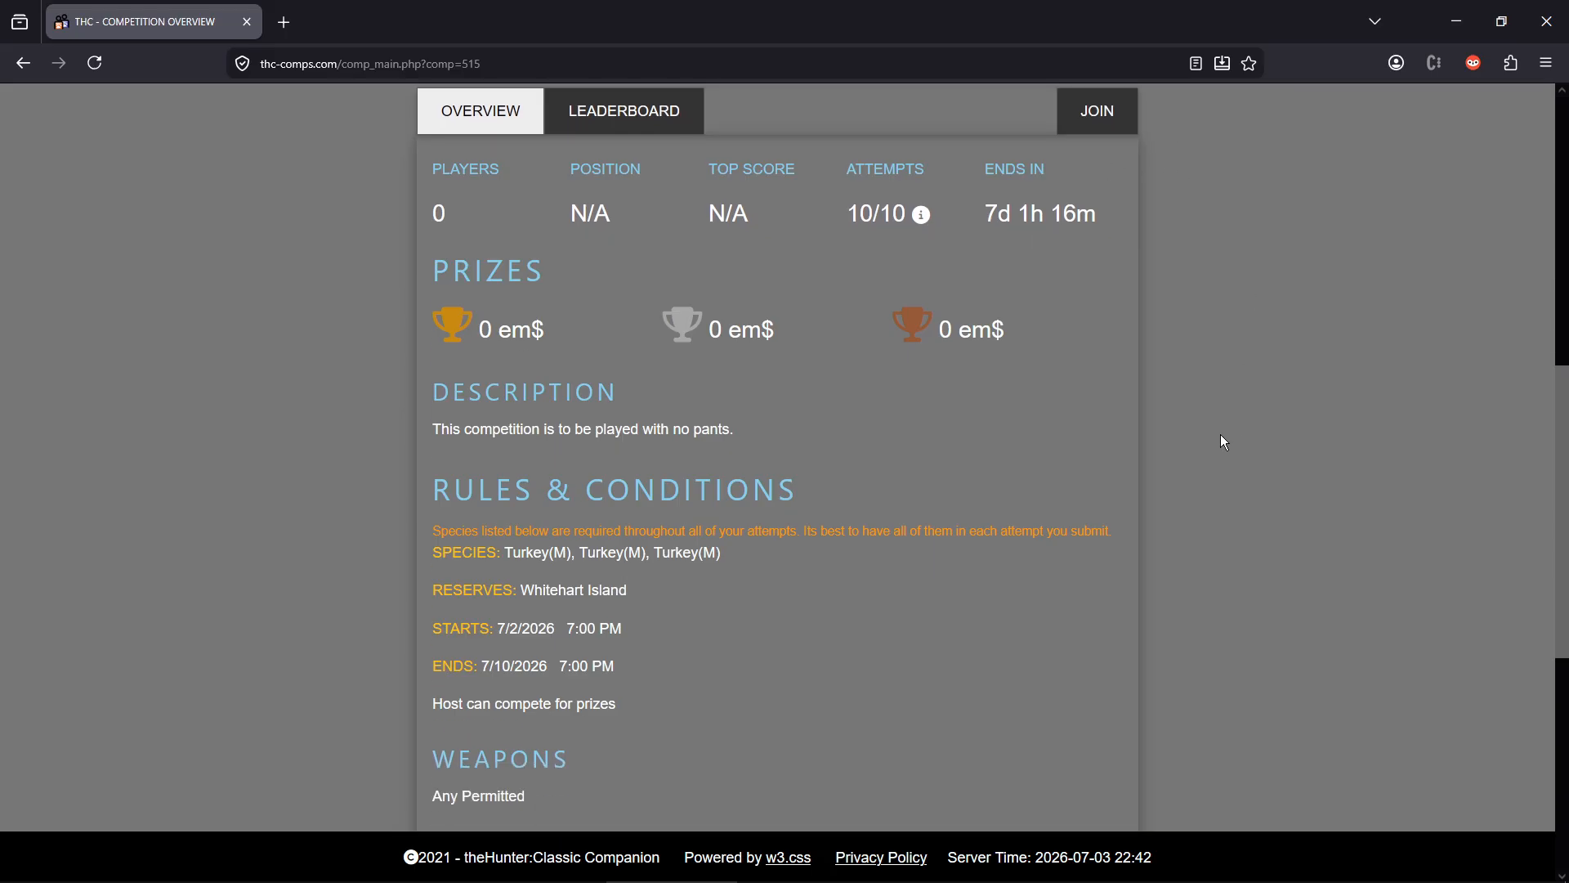
scroll(1221, 439, down, 1)
scroll(1221, 439, up, 3)
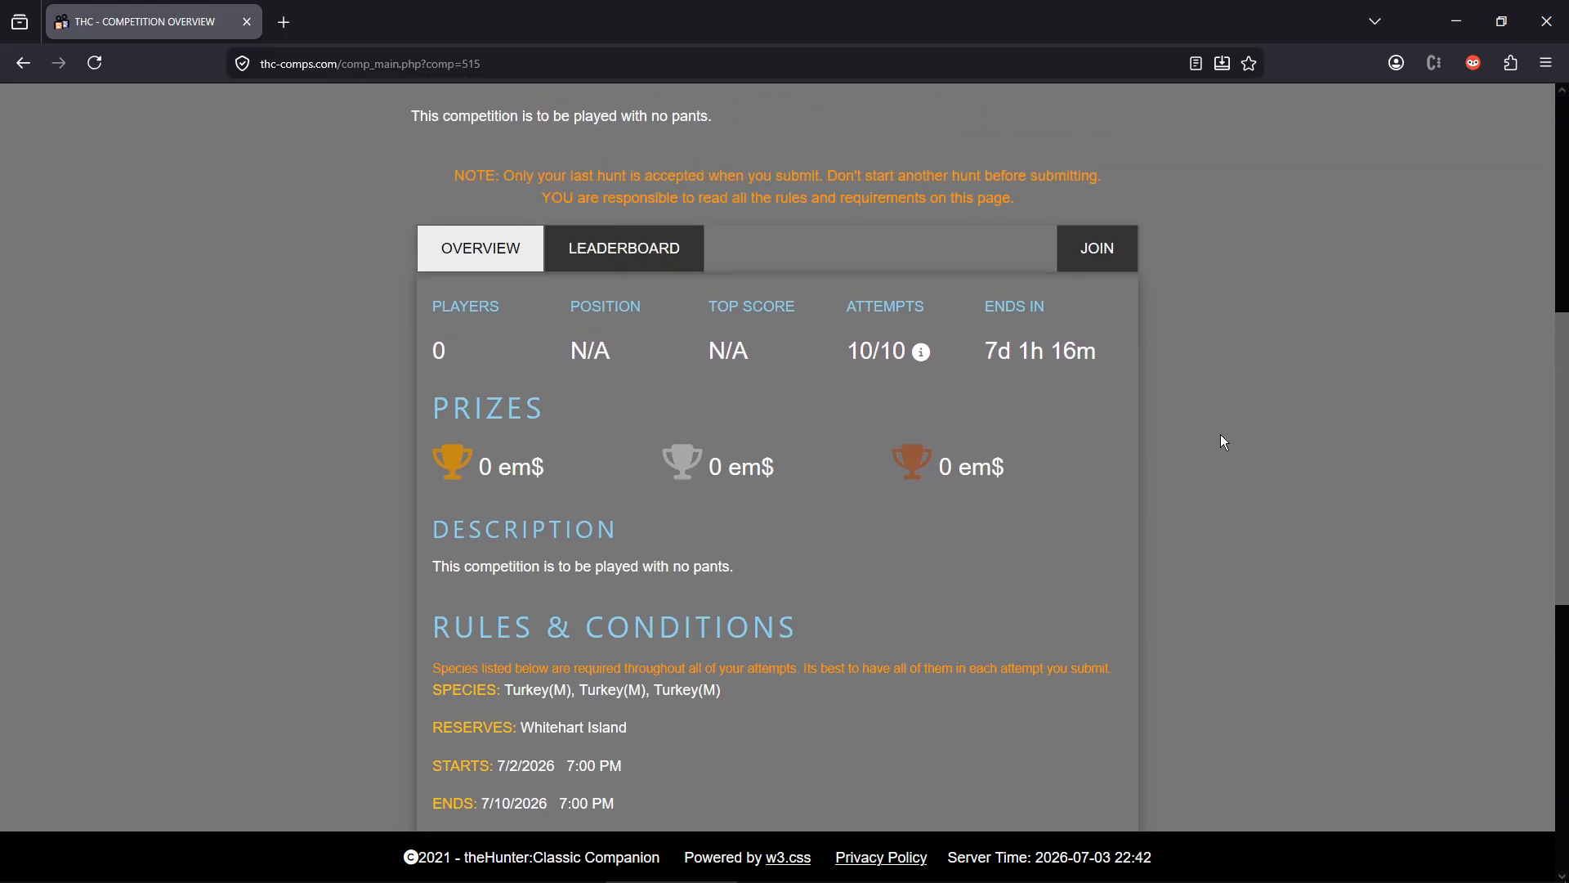
scroll(1223, 442, down, 2)
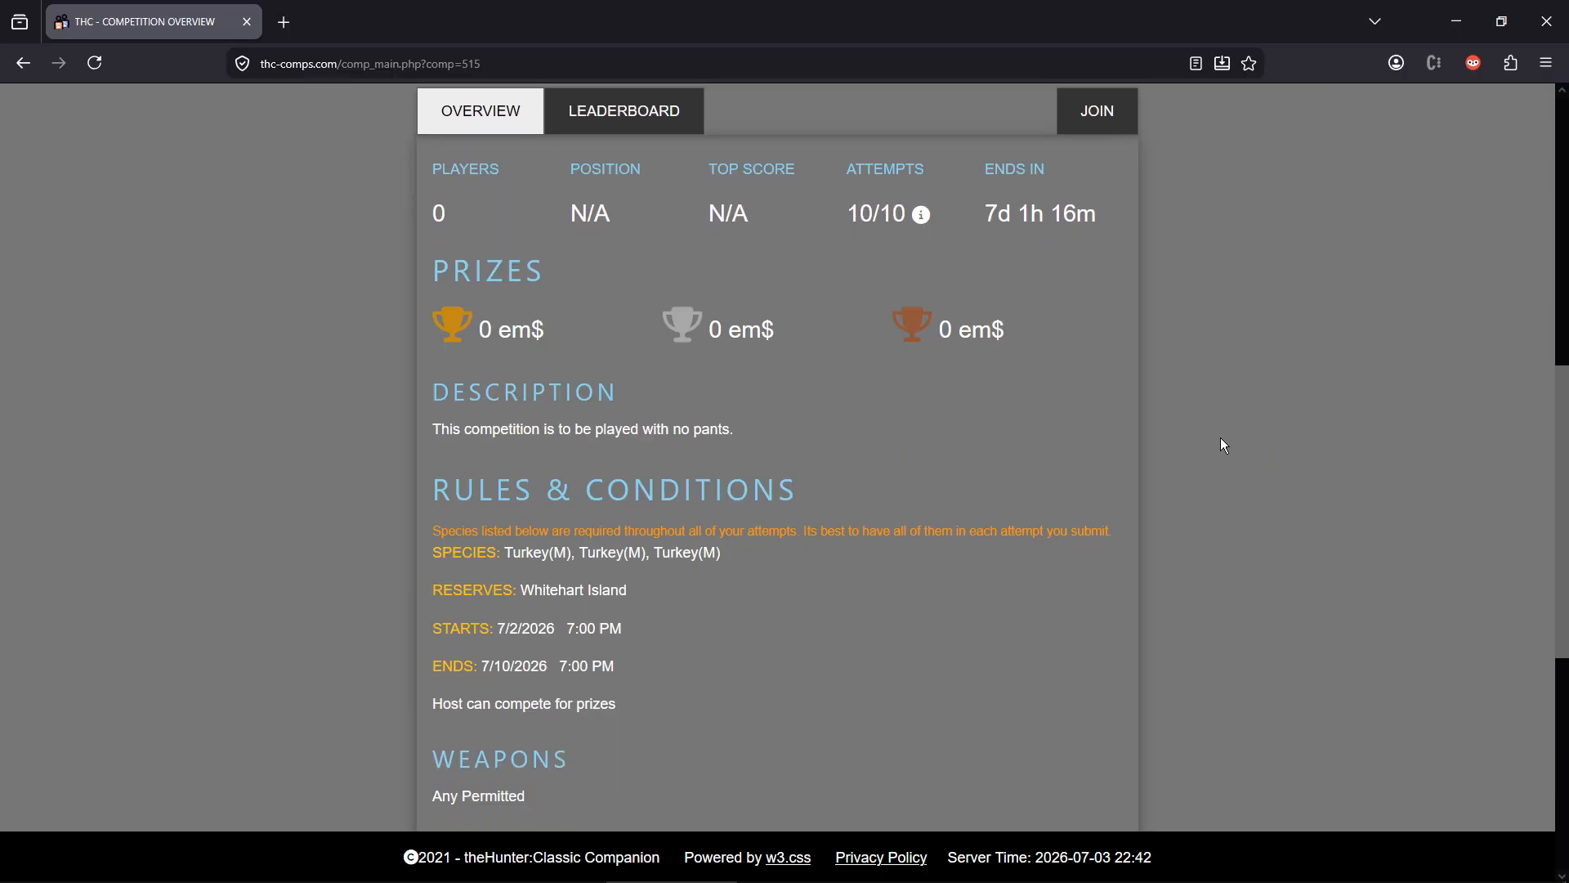
scroll(1221, 438, down, 2)
scroll(1226, 380, up, 2)
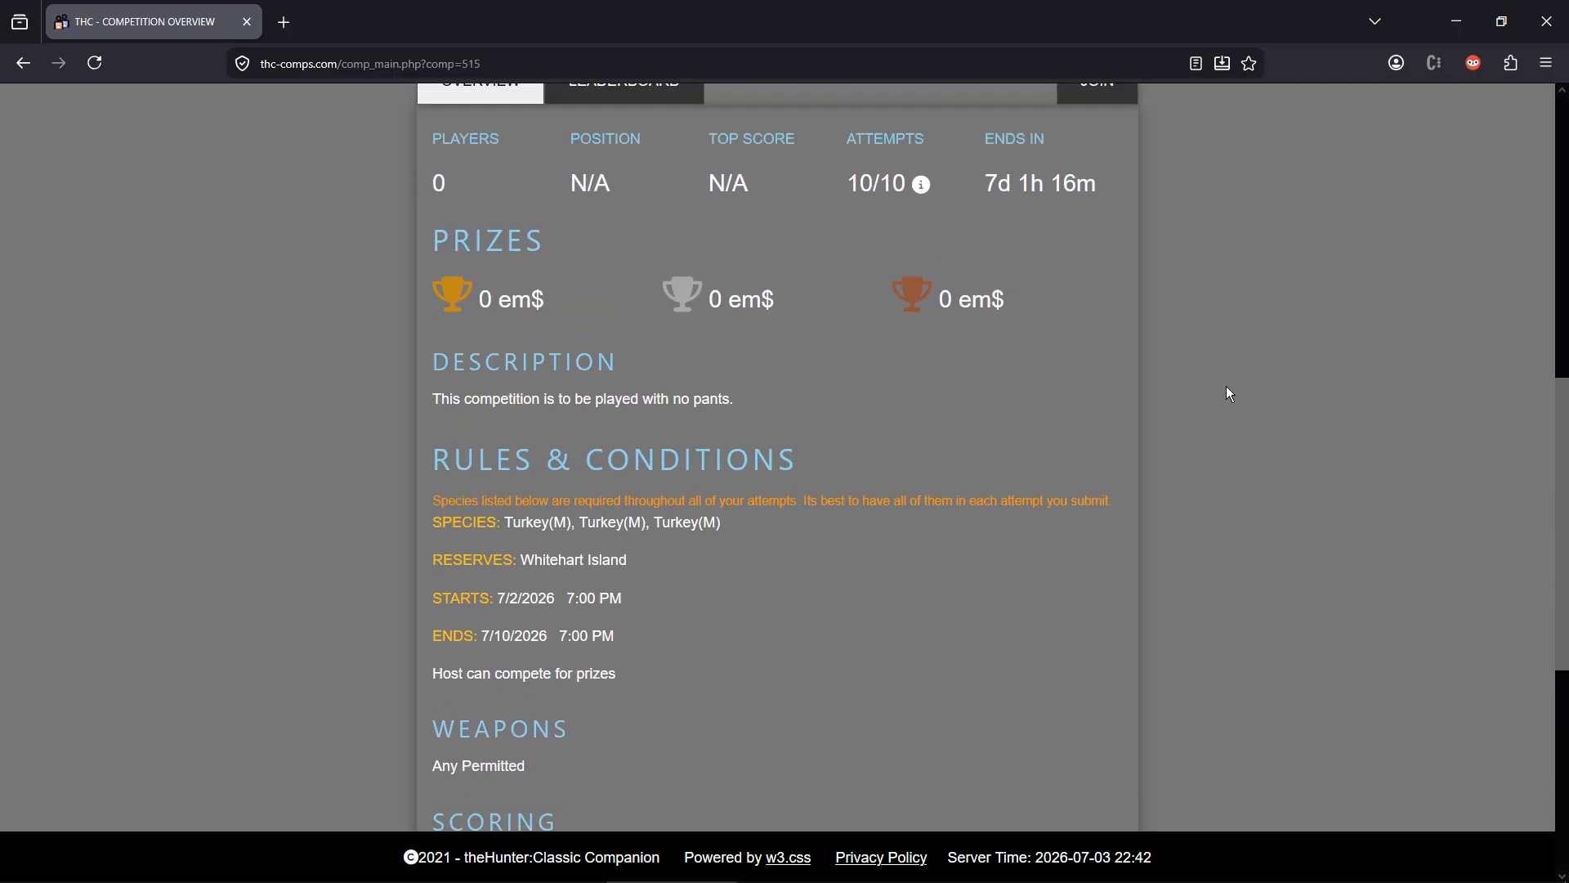
scroll(1226, 385, up, 2)
scroll(1226, 385, down, 2)
scroll(1226, 386, down, 1)
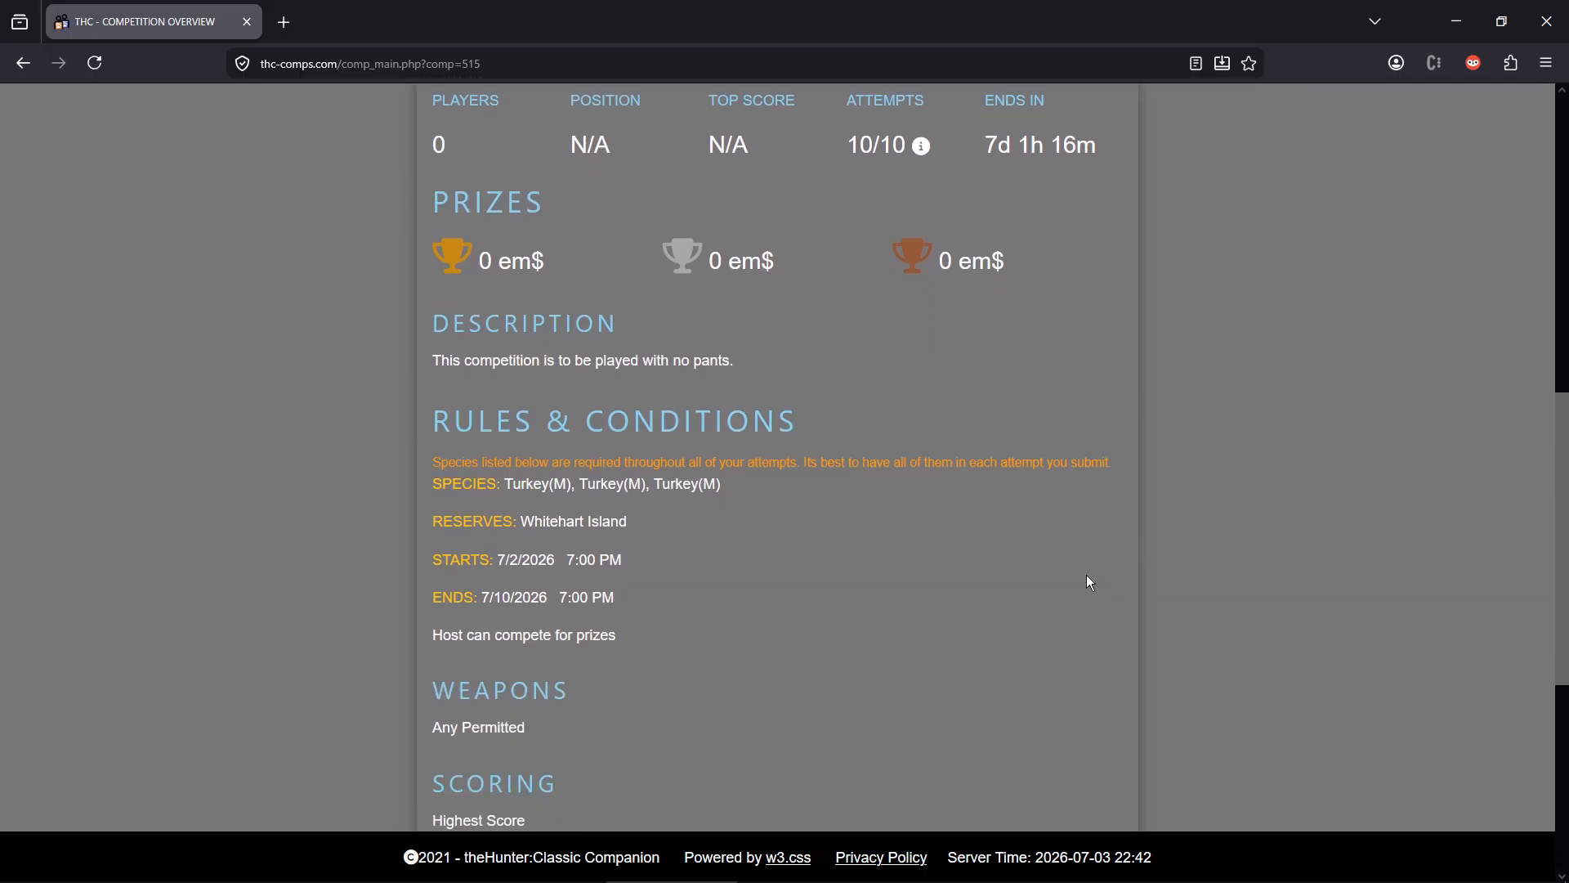
scroll(1245, 570, down, 2)
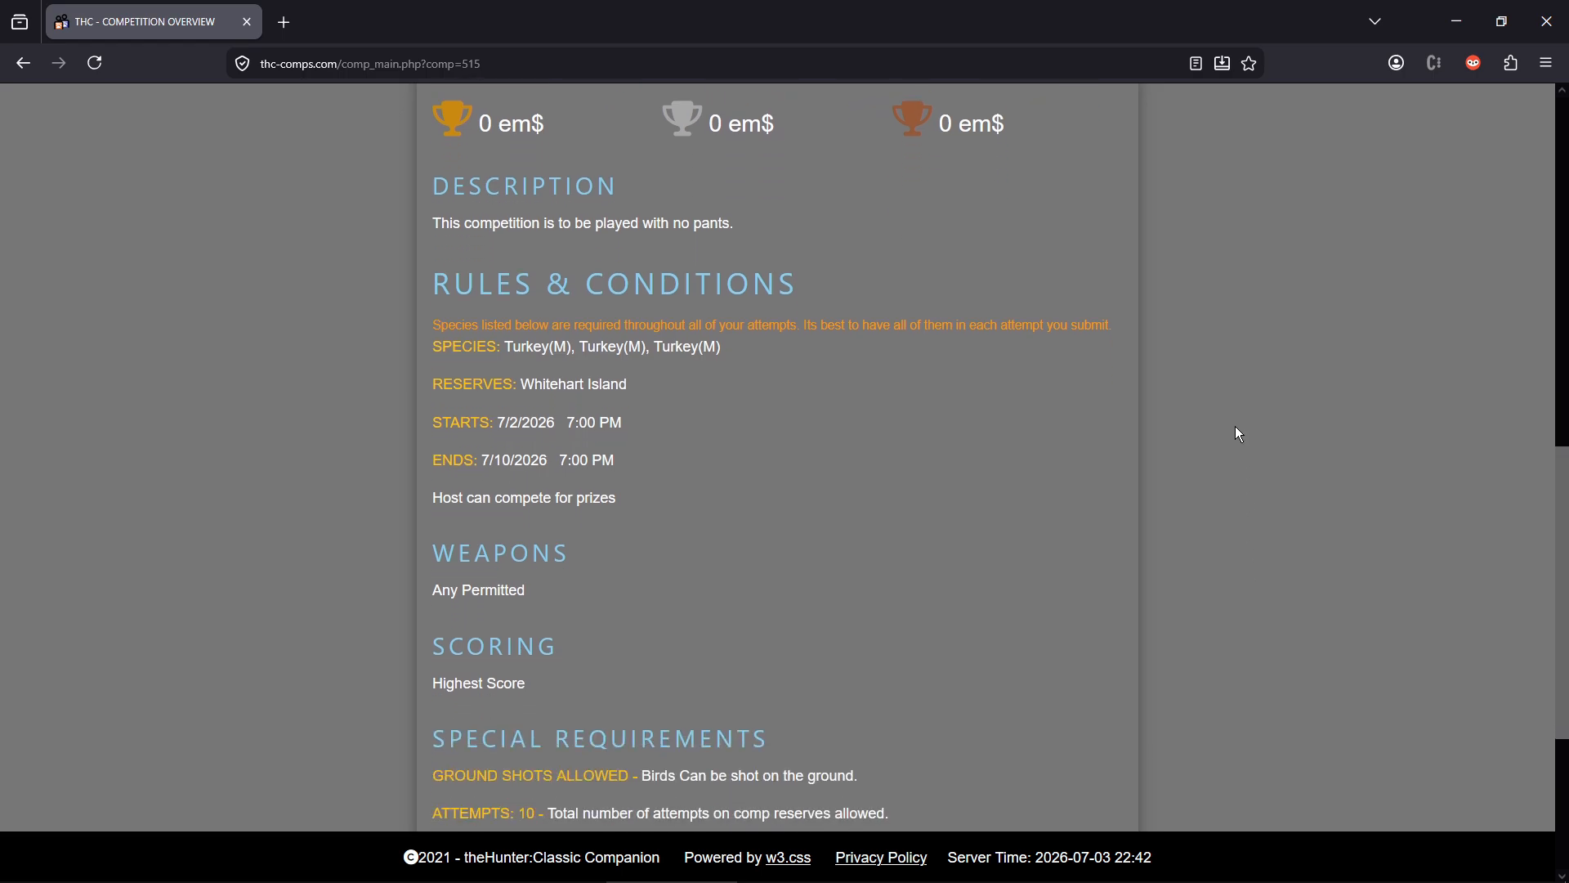
scroll(1235, 433, down, 2)
scroll(1240, 435, down, 1)
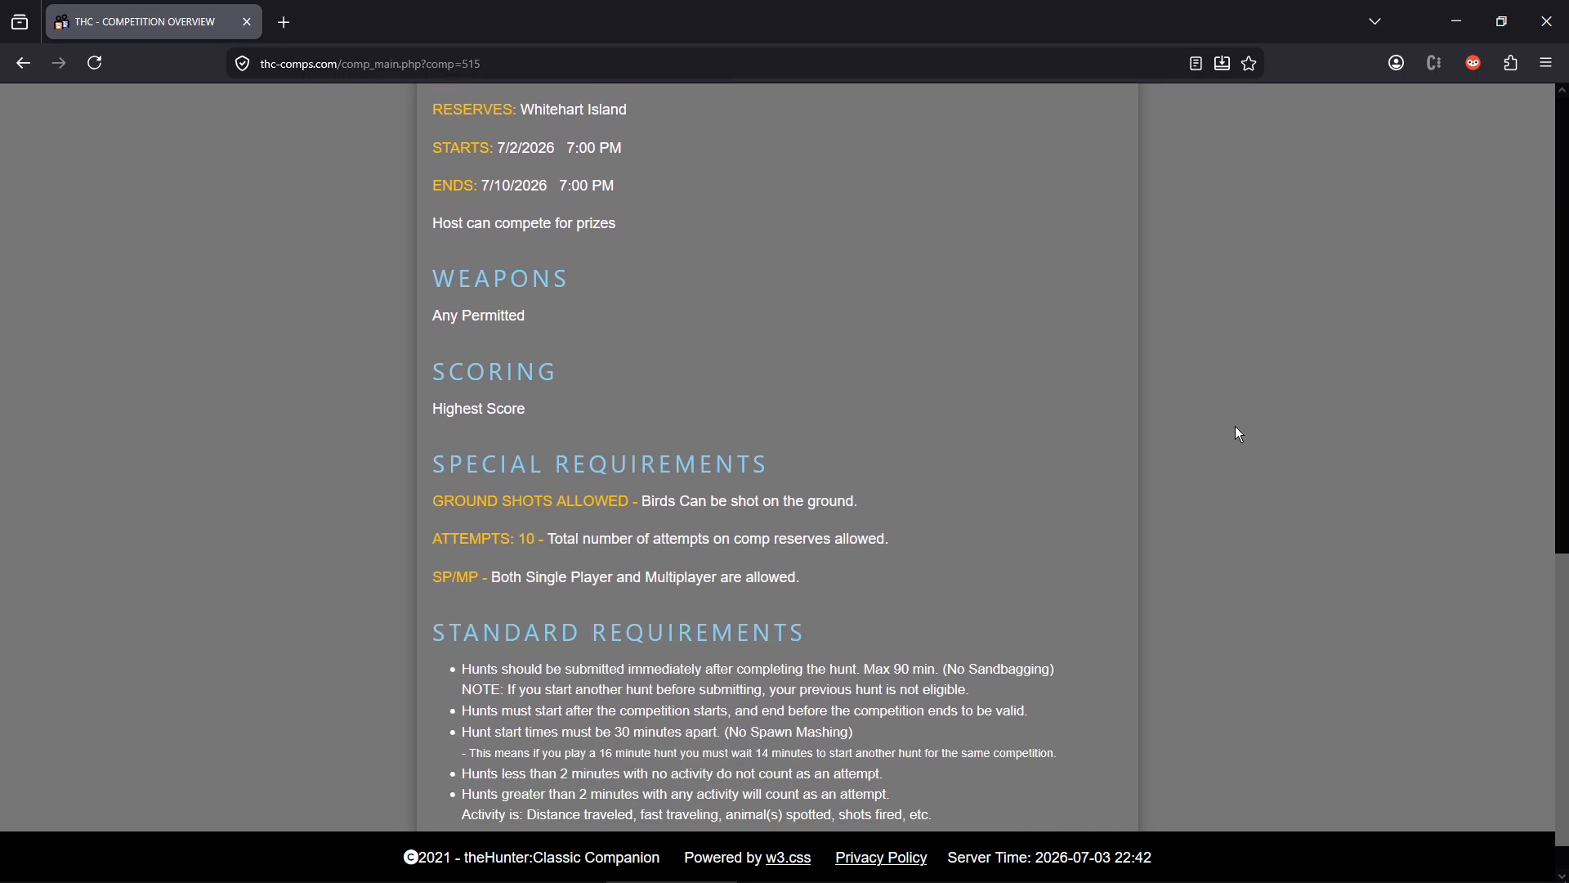
- Reread the competition's rules, weapons, scoring, special and standard requirements, and return to the banner at the start of the overview
scroll(1239, 435, down, 1)
scroll(627, 523, up, 3)
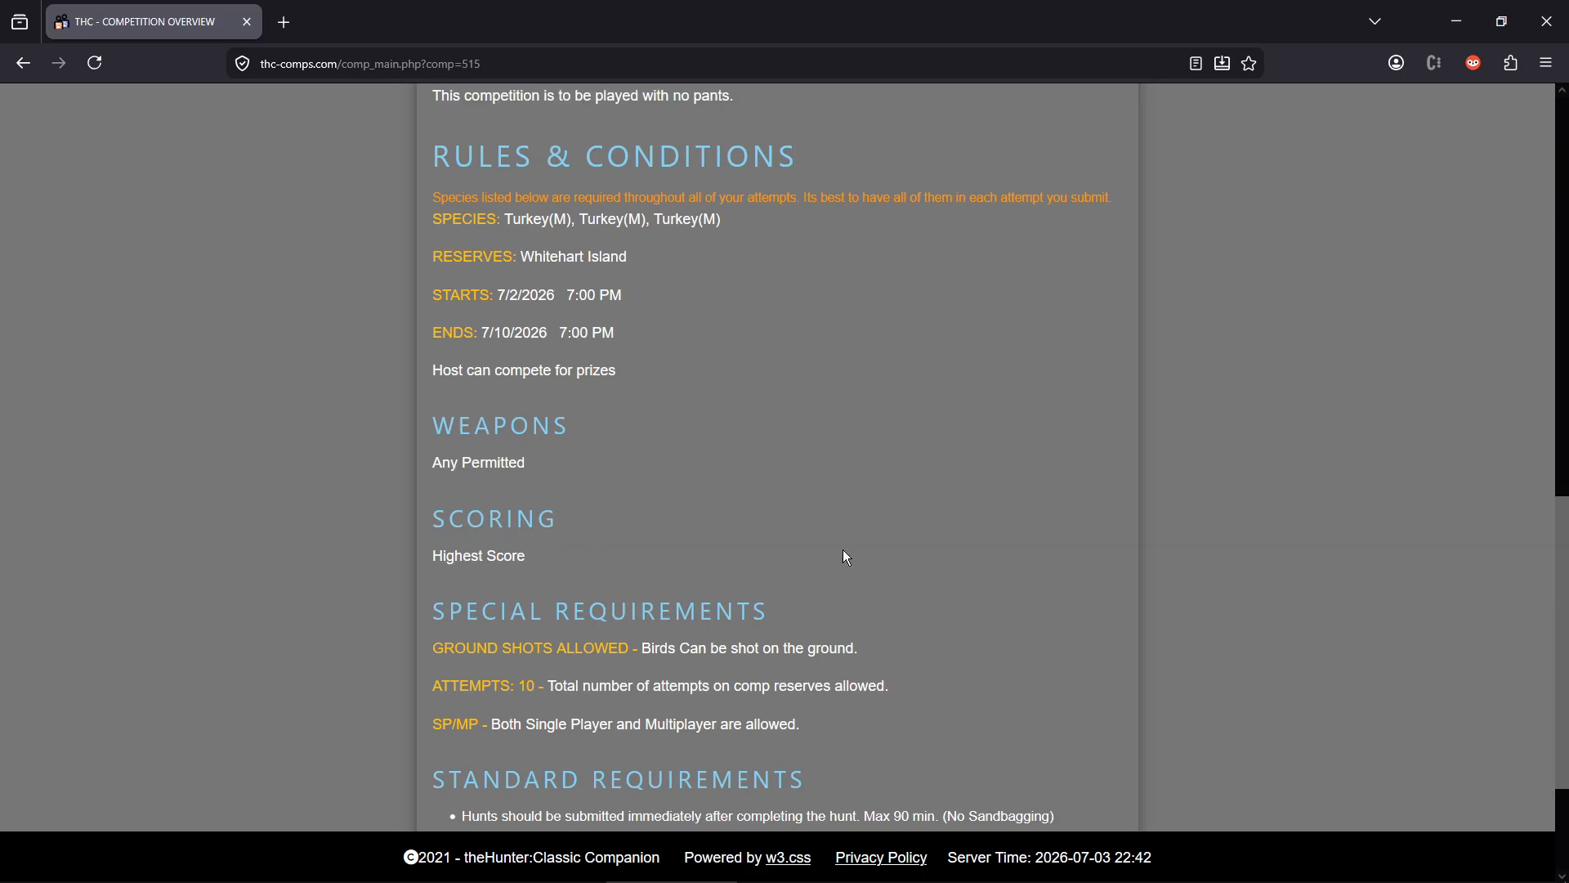
scroll(847, 558, down, 2)
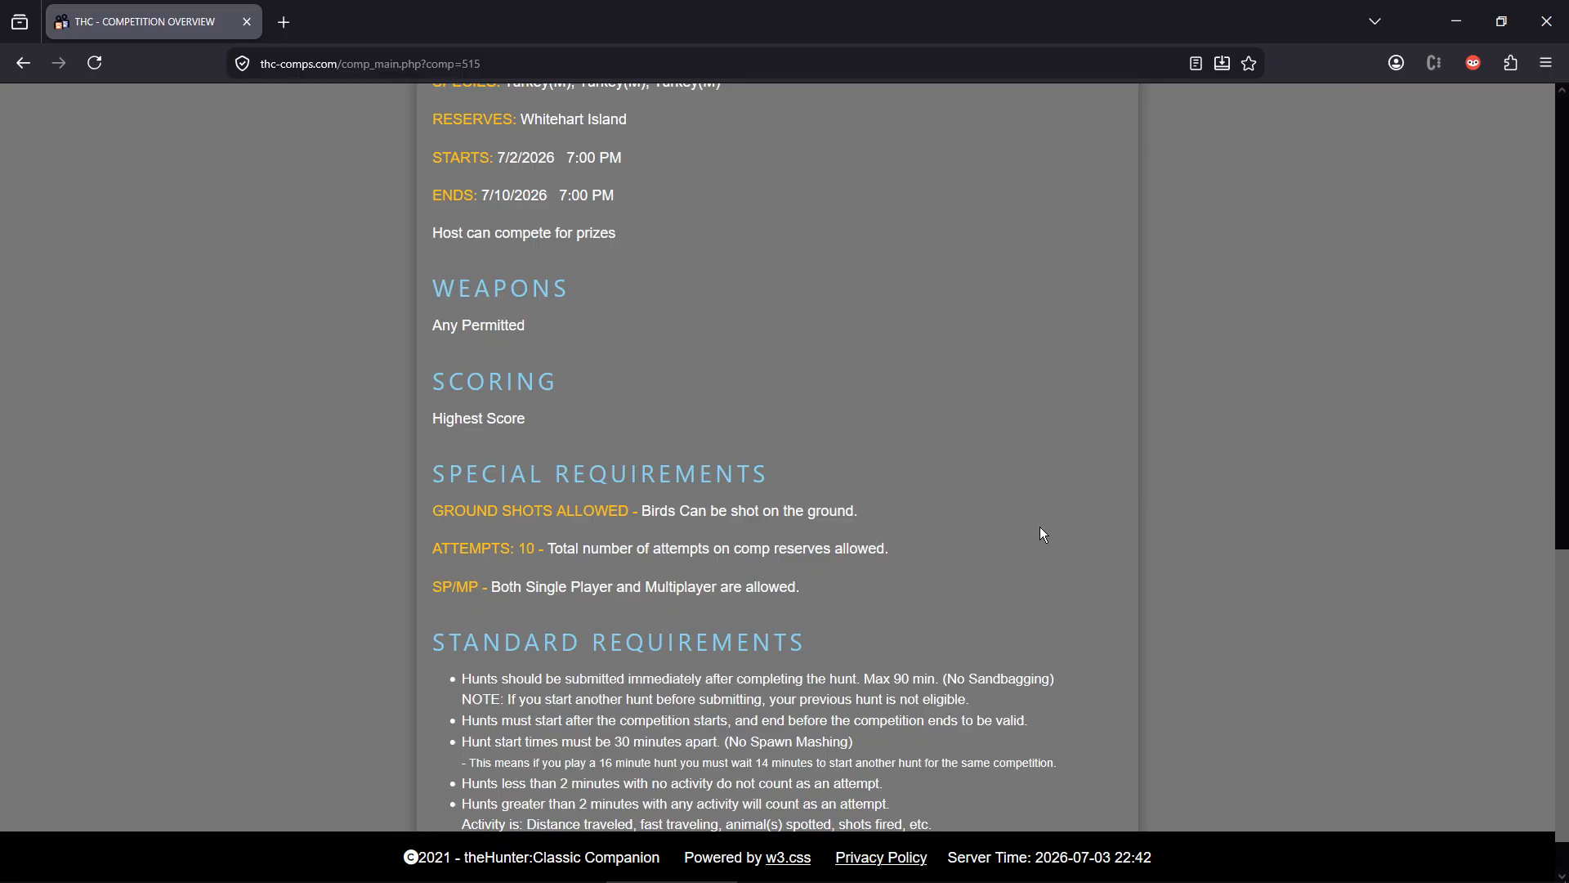
scroll(1198, 557, down, 1)
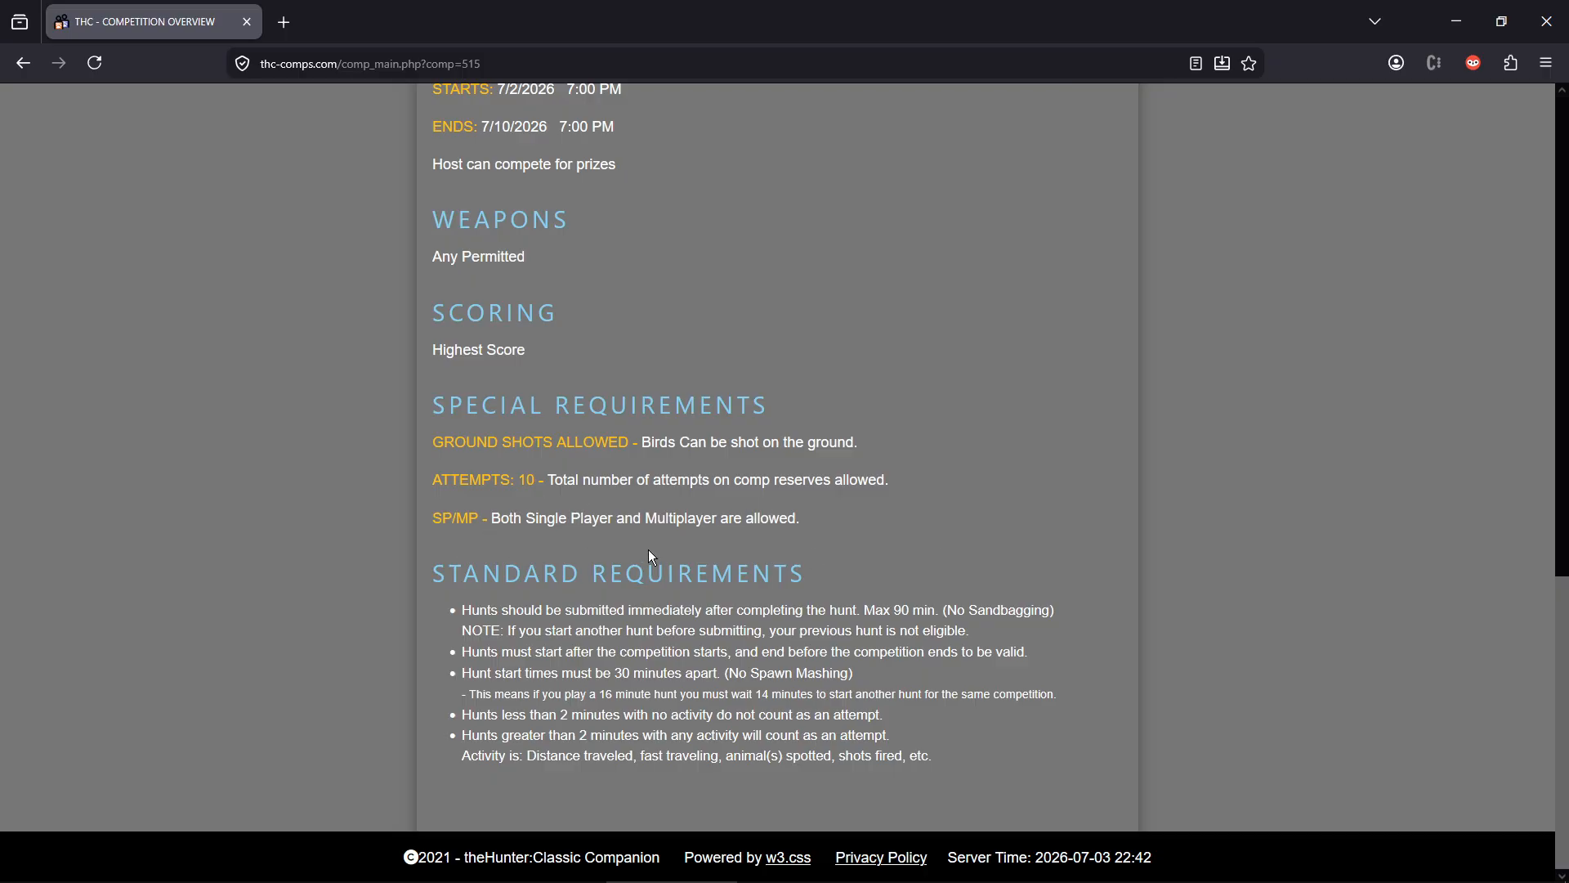
scroll(1187, 609, up, 2)
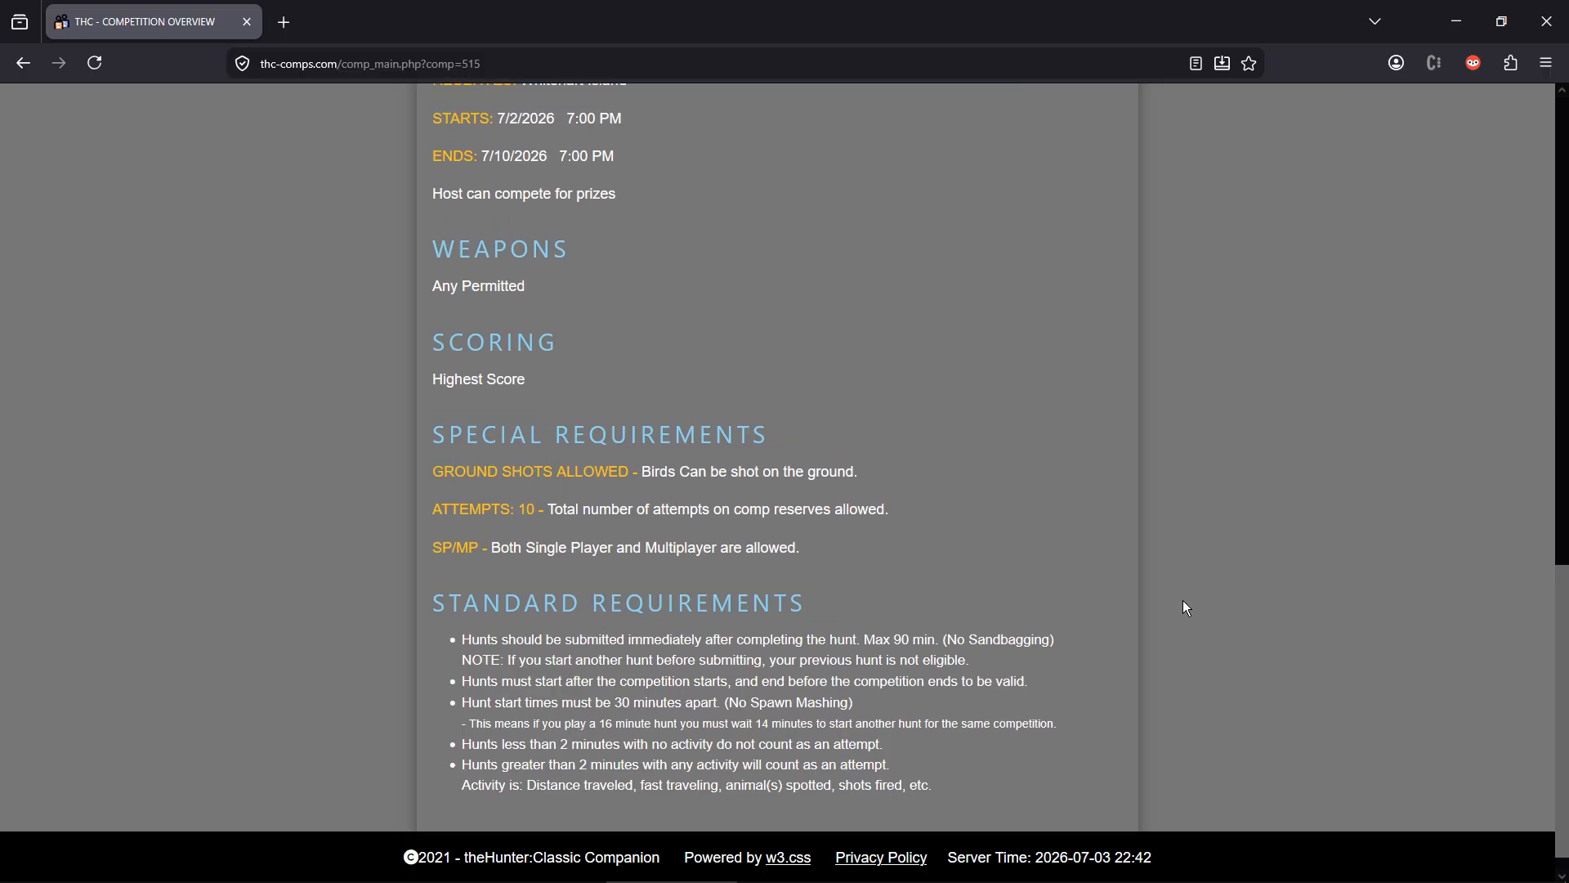
scroll(1186, 609, down, 2)
scroll(1186, 609, up, 2)
scroll(1185, 607, up, 2)
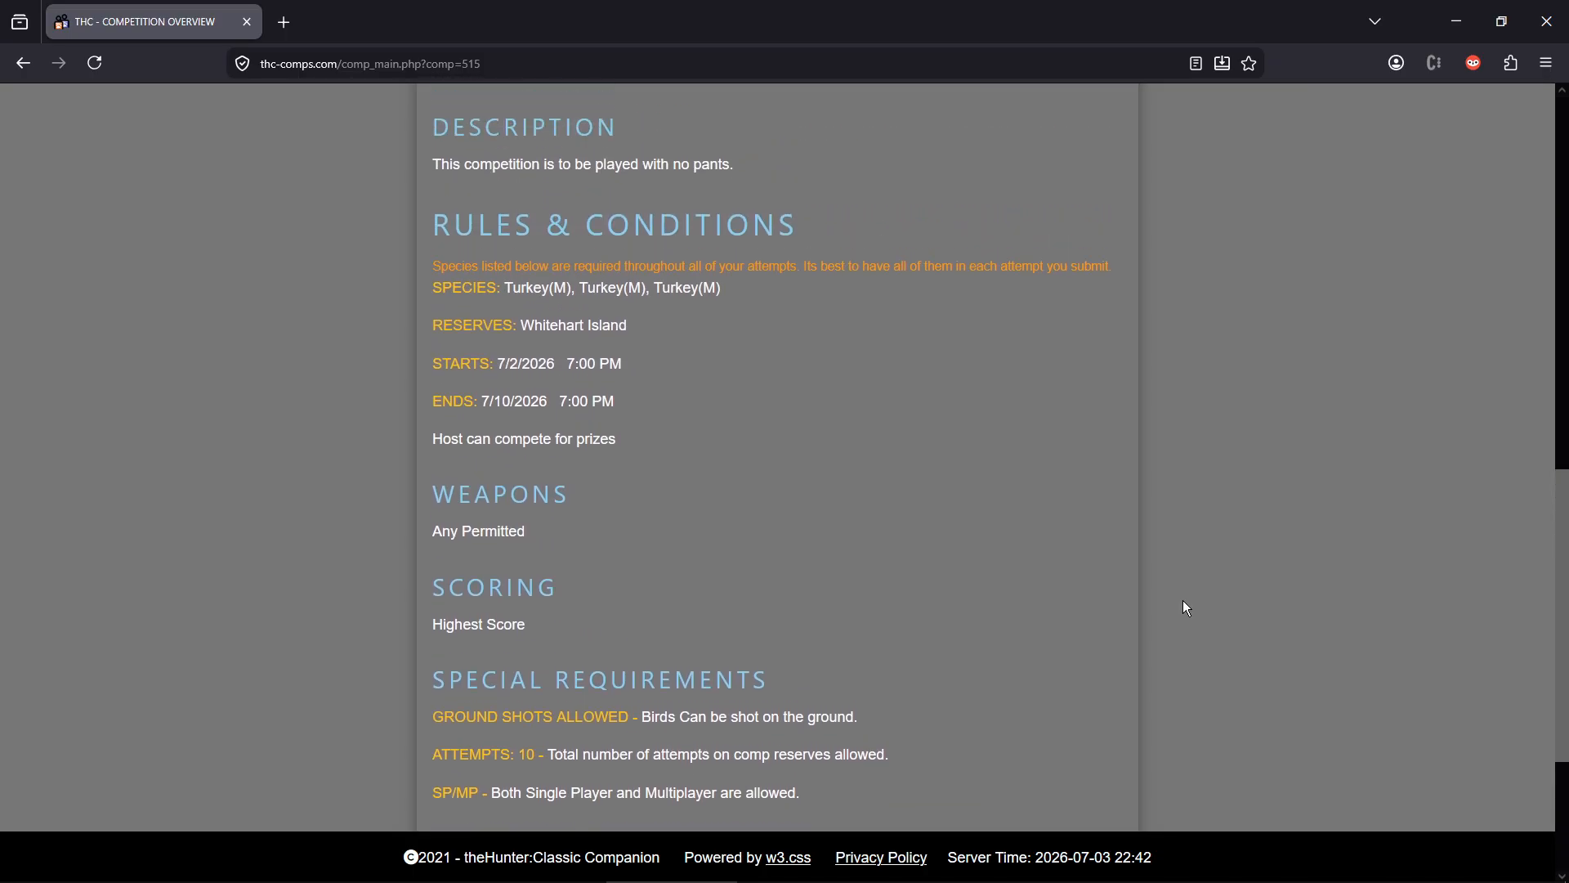
scroll(1185, 608, up, 1)
scroll(1081, 634, up, 10)
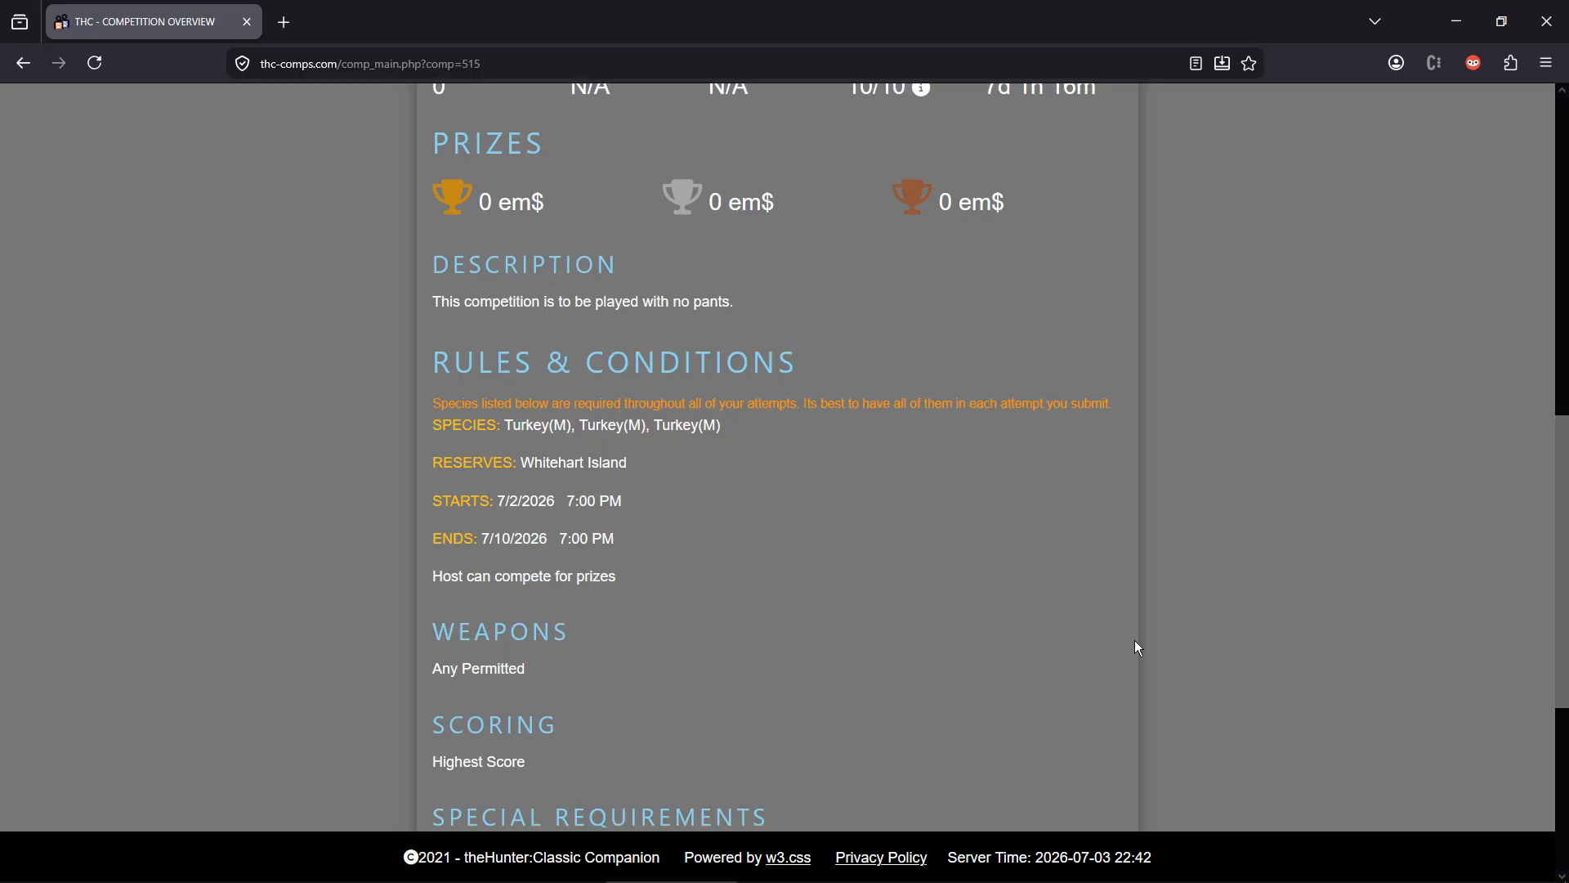
scroll(1259, 654, up, 2)
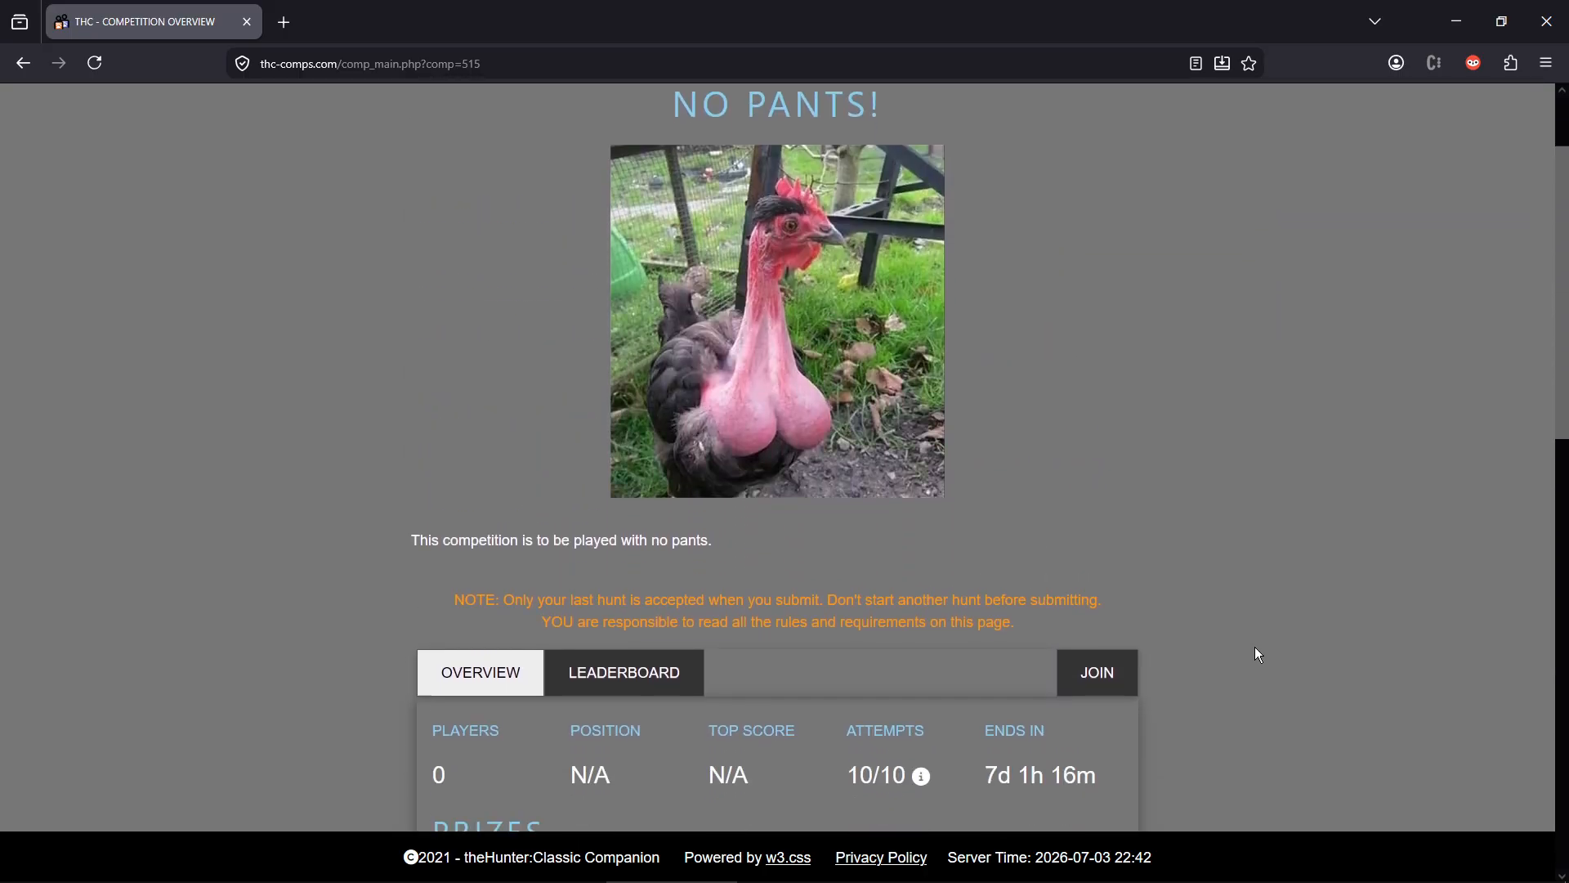
- View the NO PANTS! leaderboard and participants, and return to the competition overview
scroll(1258, 654, down, 3)
click(605, 489)
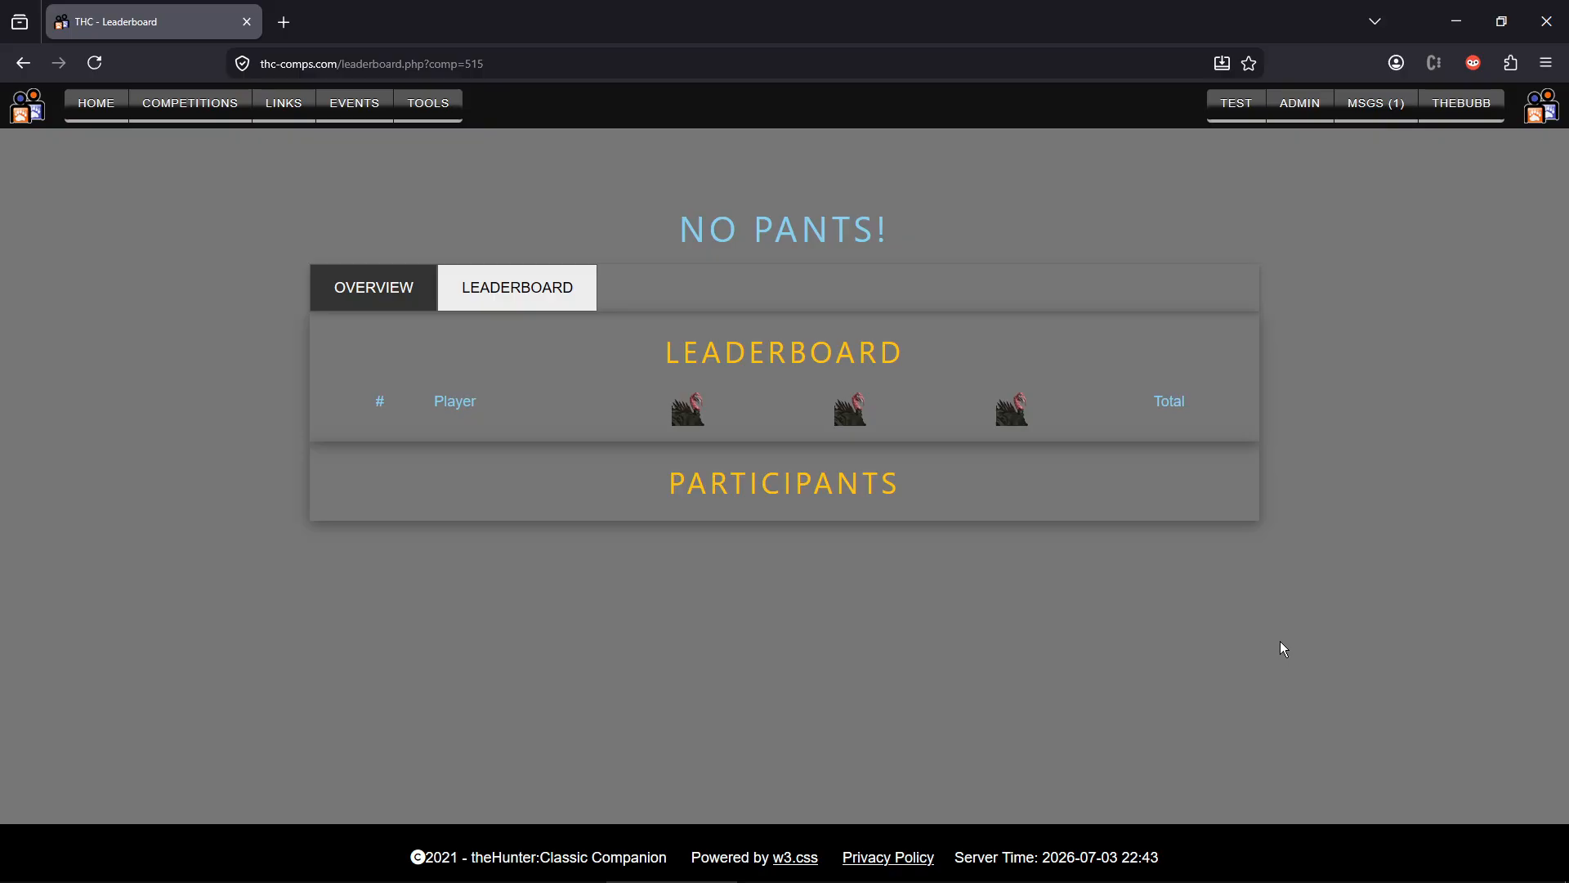
click(363, 301)
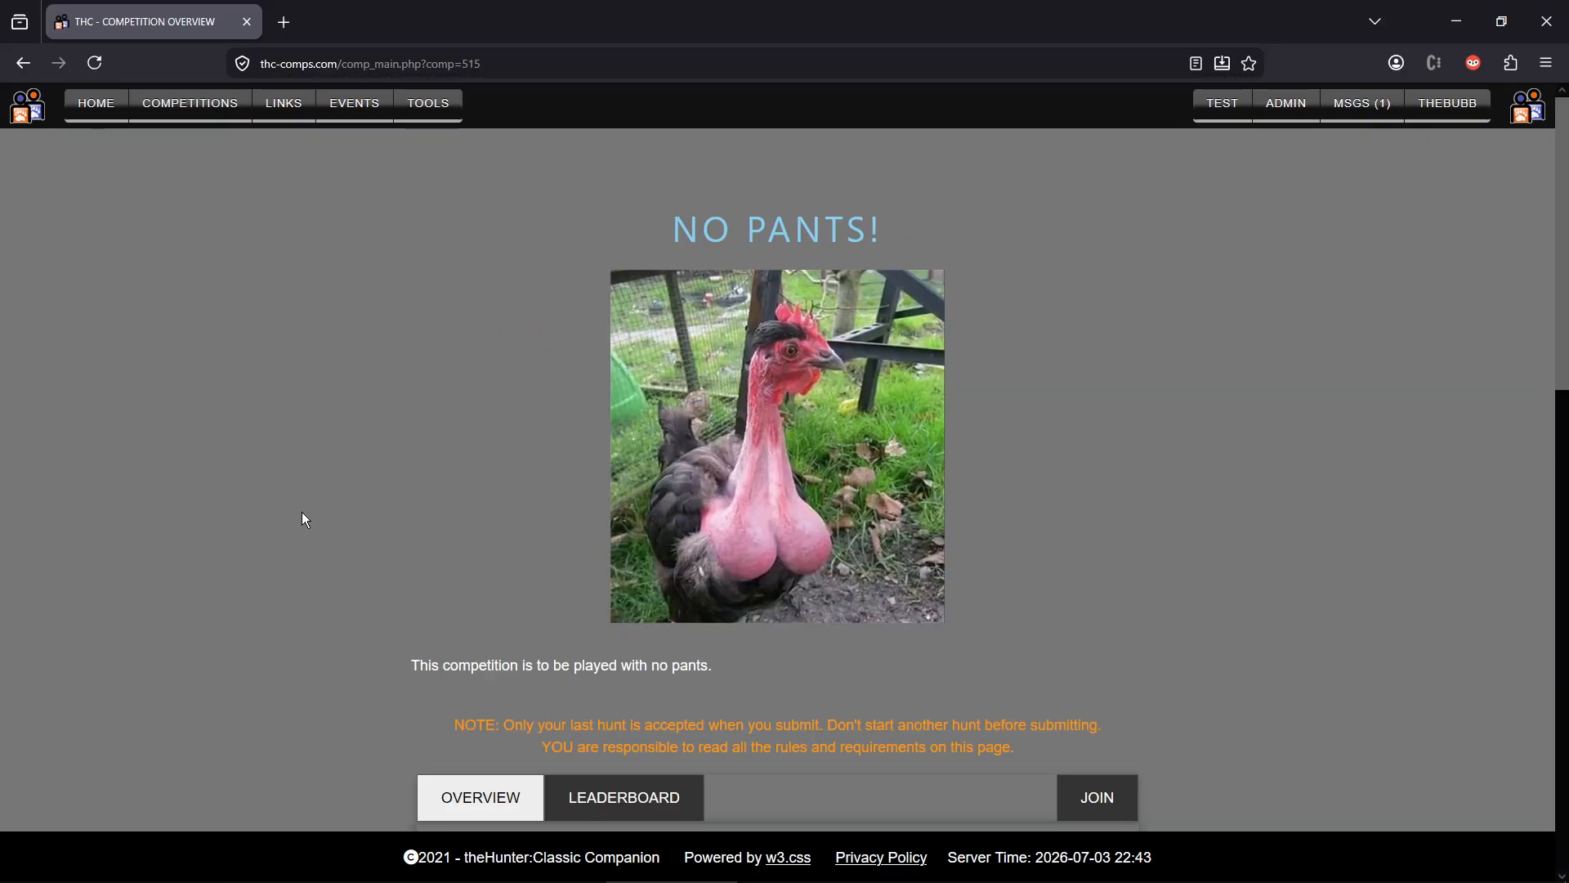
- Join the NO PANTS! competition as a player from its overview page
scroll(302, 513, down, 4)
scroll(376, 541, up, 2)
scroll(376, 541, down, 1)
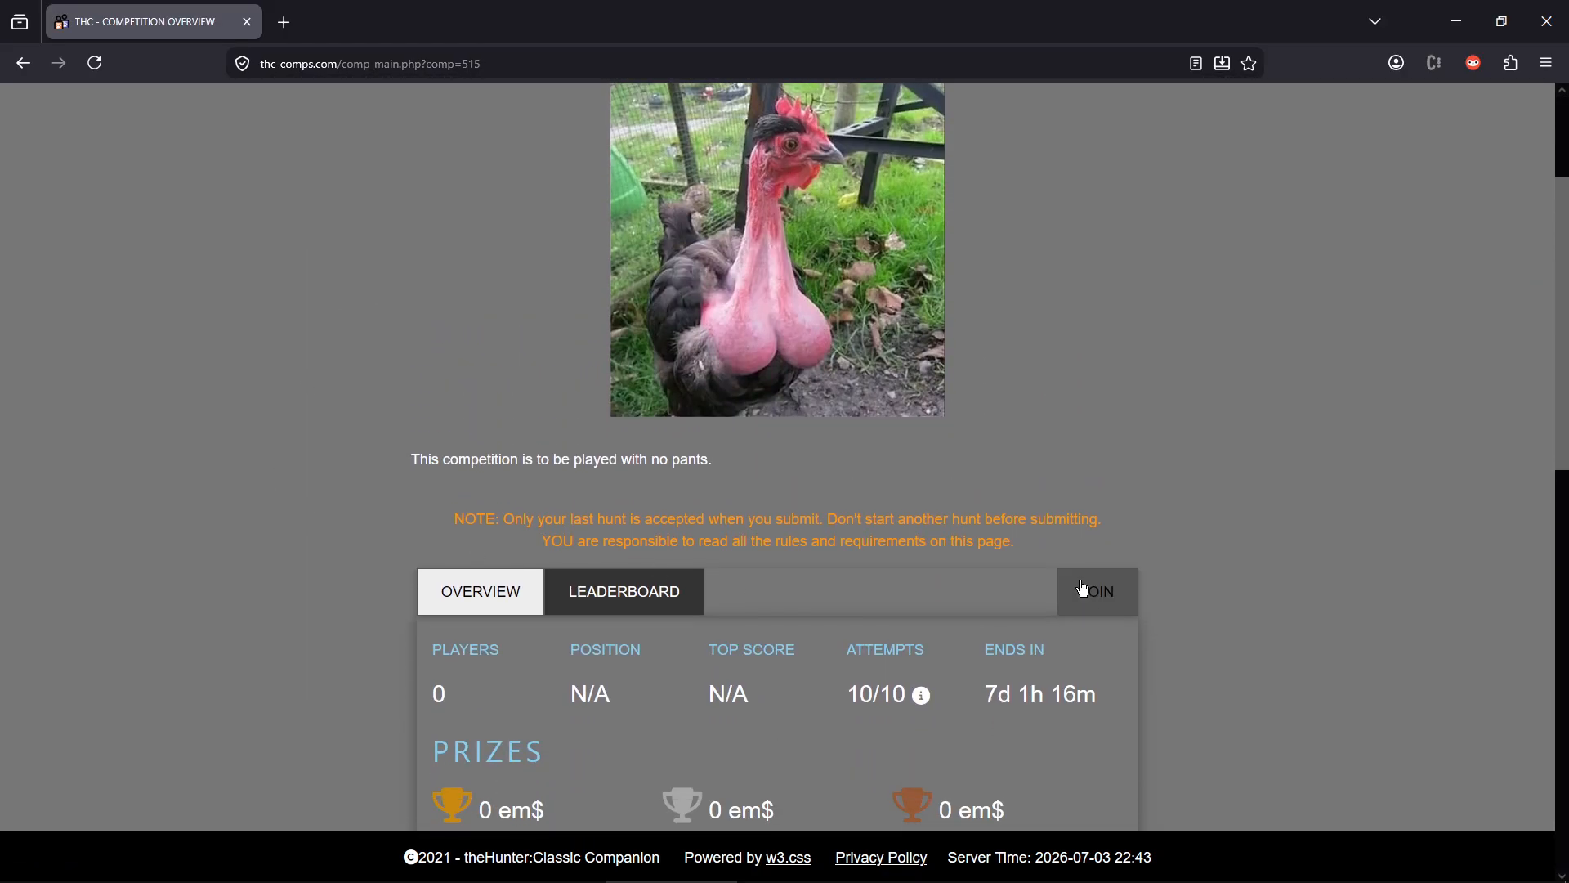
click(1083, 603)
- Open the hunt submission page of the NO PANTS! competition to view its profile scan form
scroll(1224, 657, down, 8)
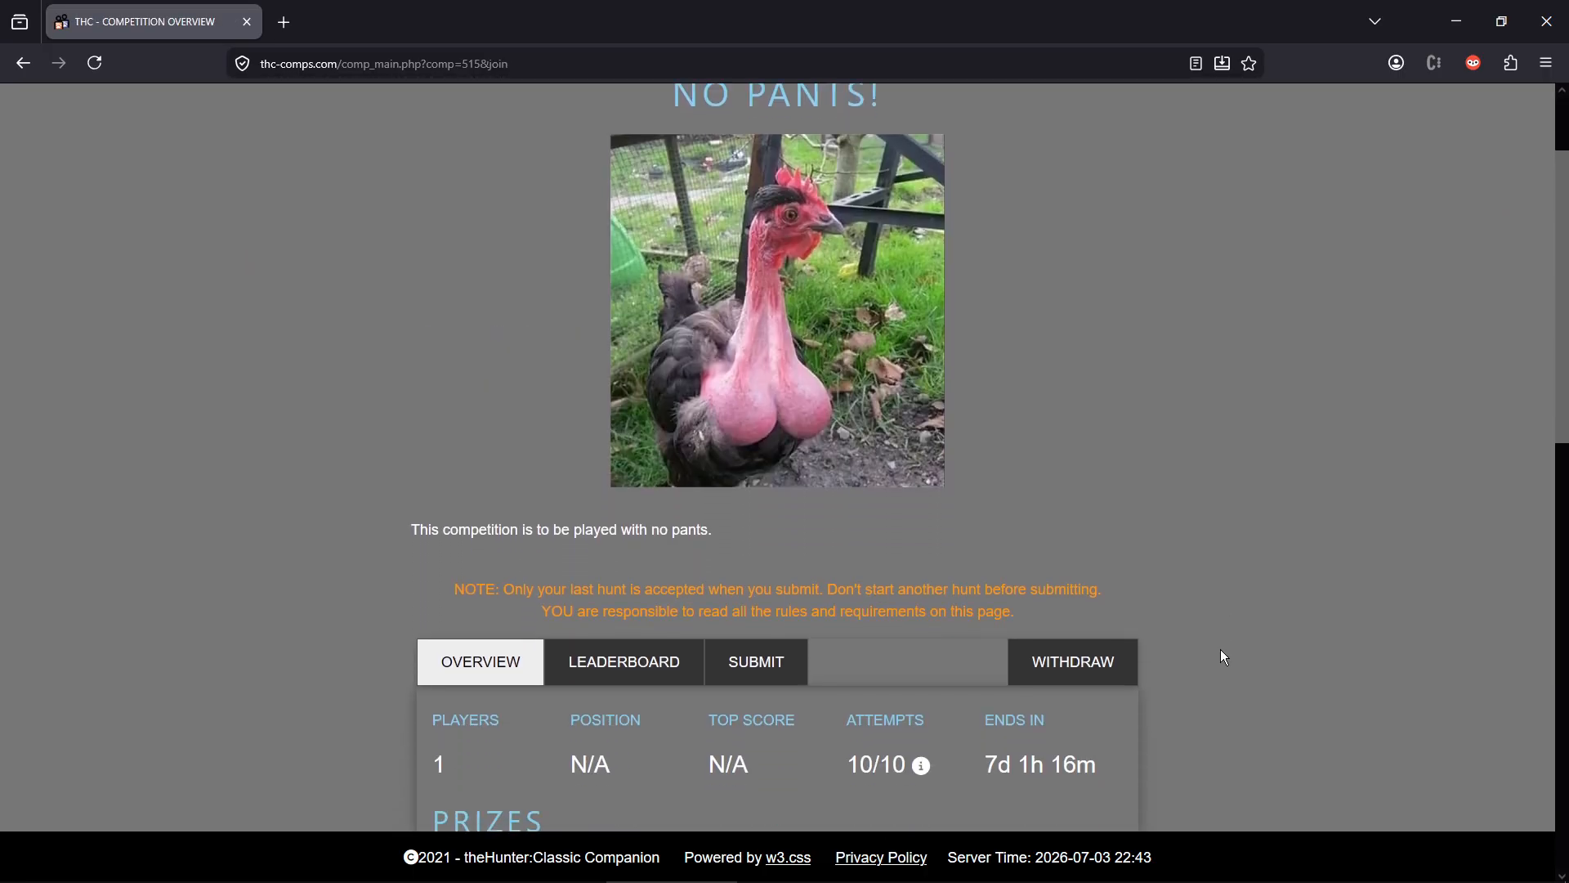
scroll(1222, 654, up, 2)
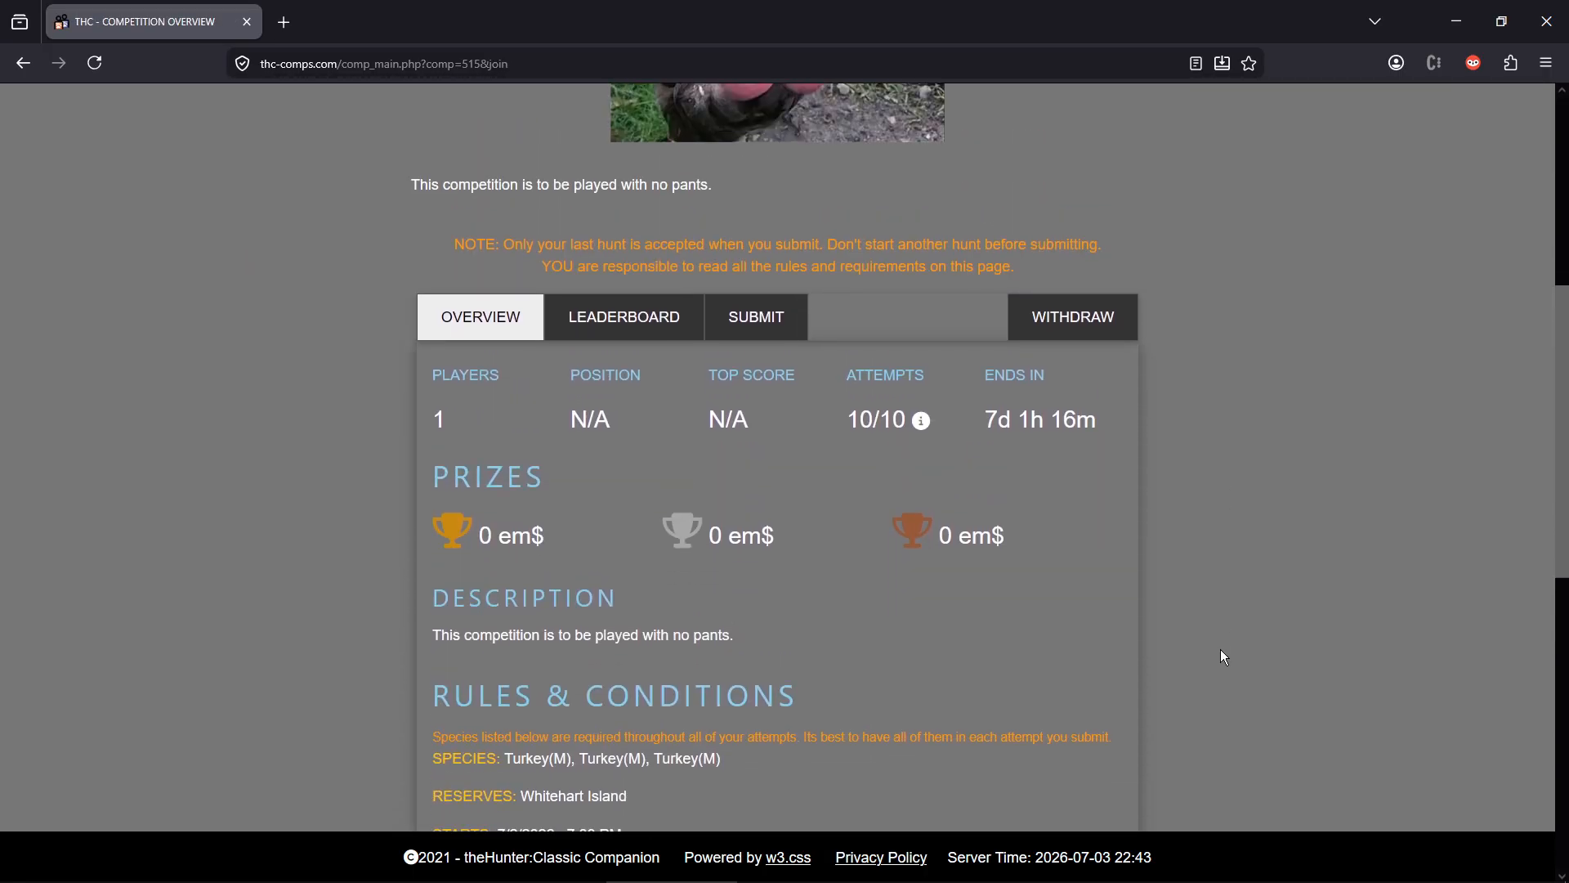
click(736, 323)
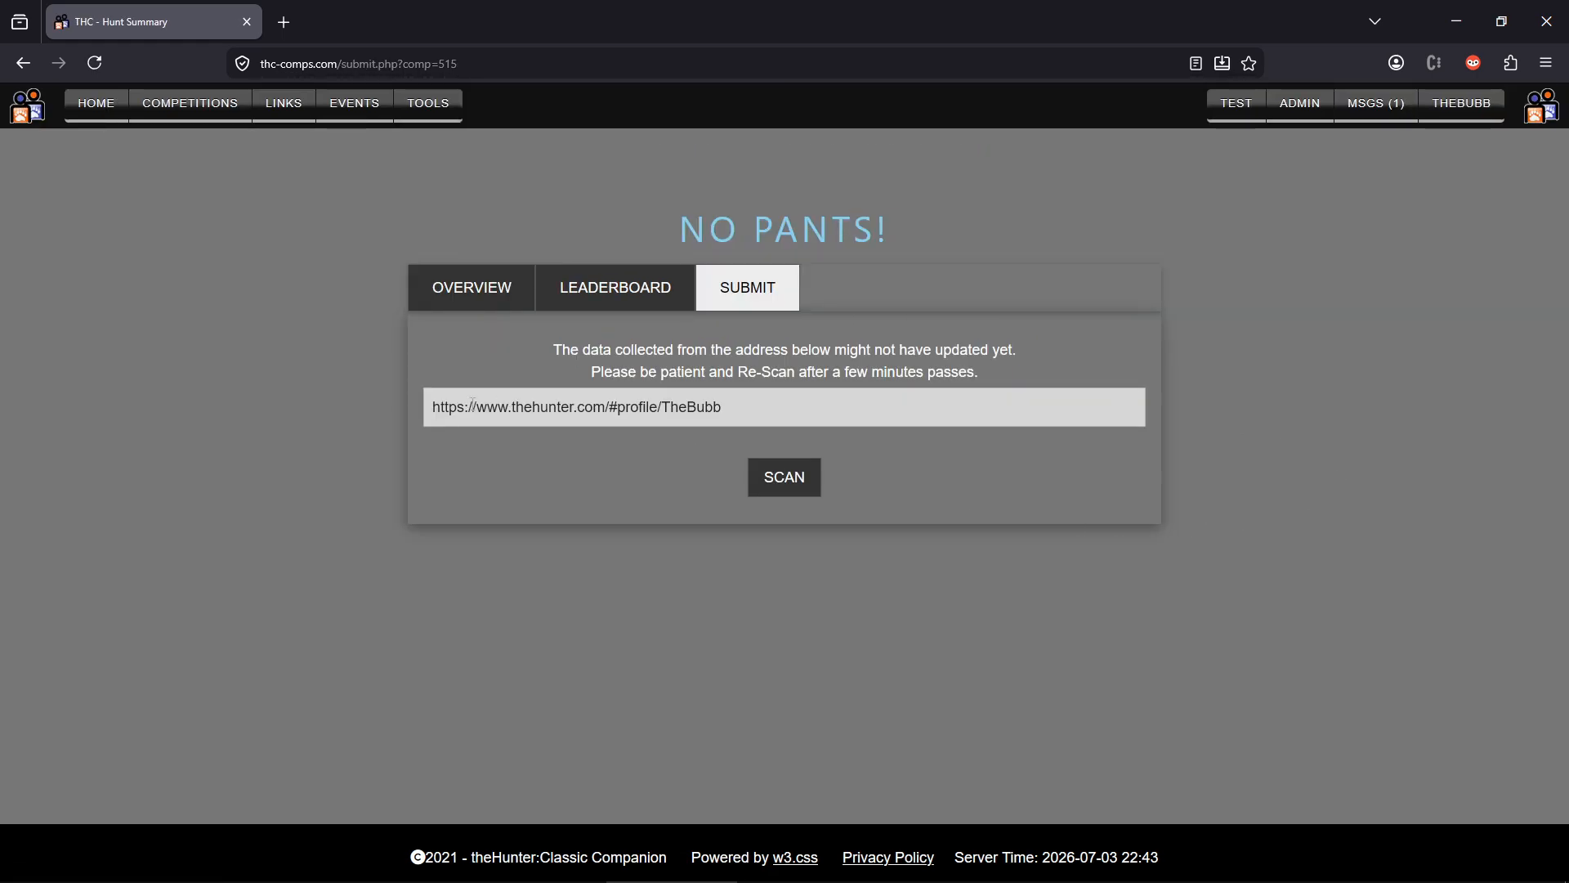
- Return to the overview of the joined competition and look through its prizes, rules and requirements
click(466, 297)
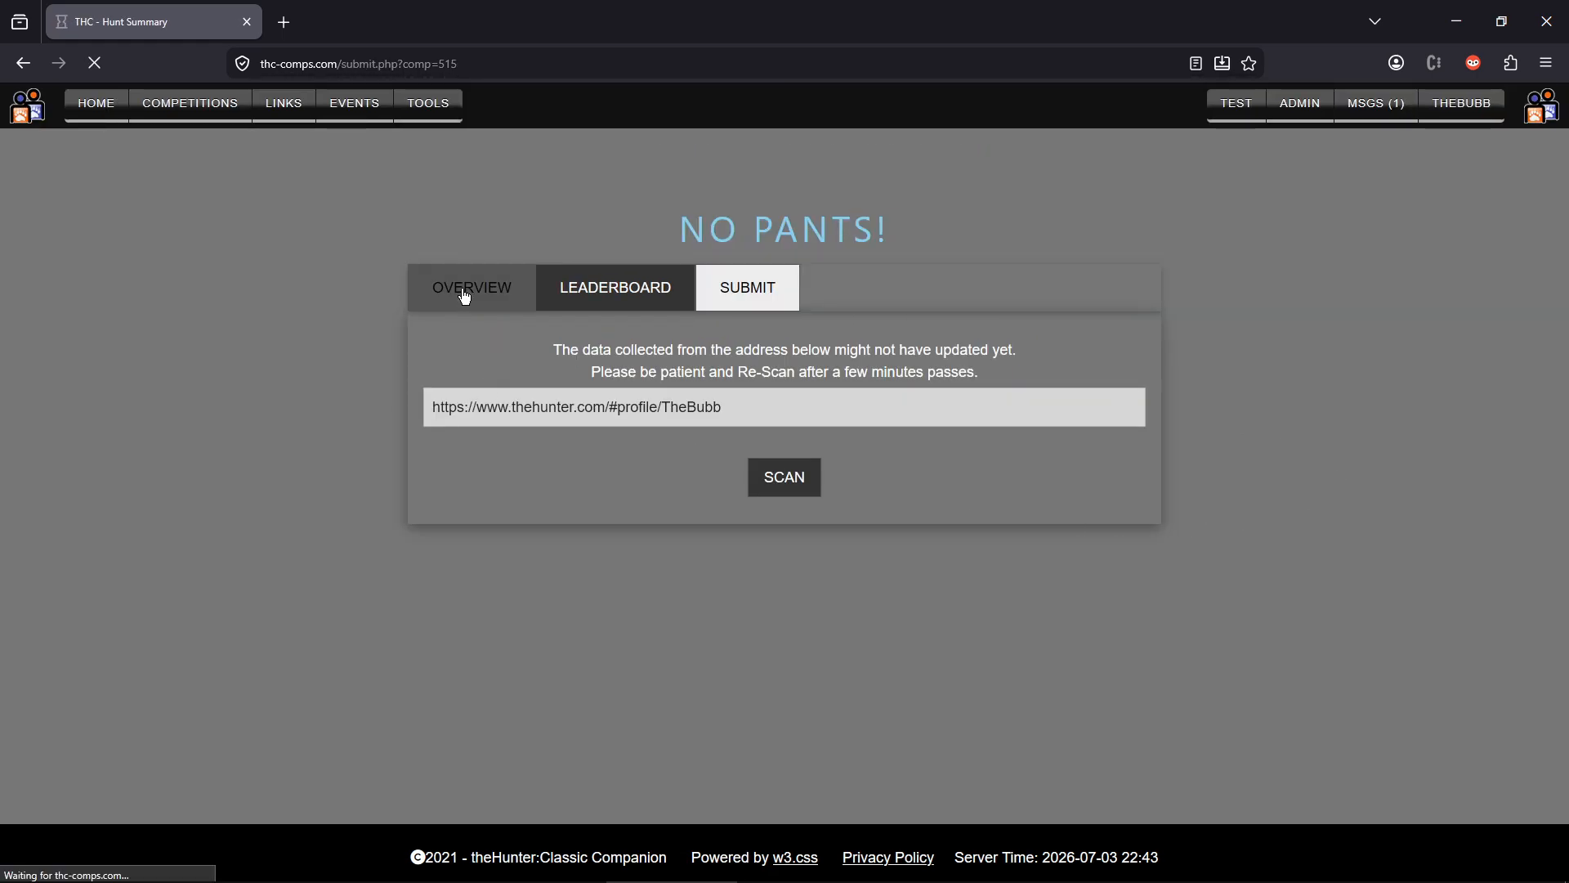
scroll(375, 500, down, 3)
scroll(374, 503, down, 3)
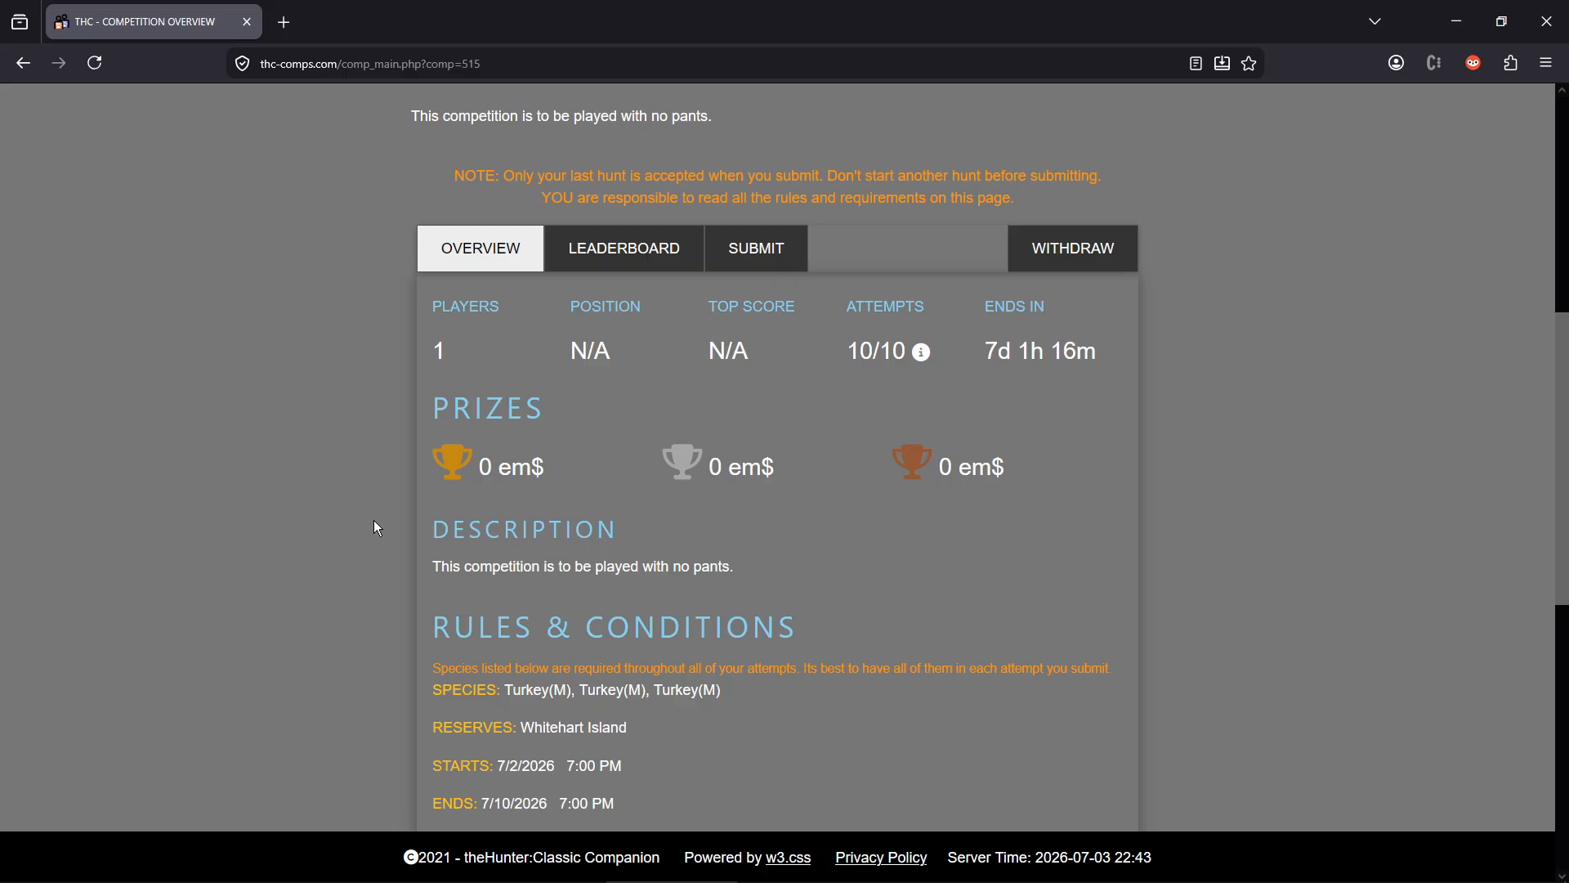
scroll(374, 523, down, 8)
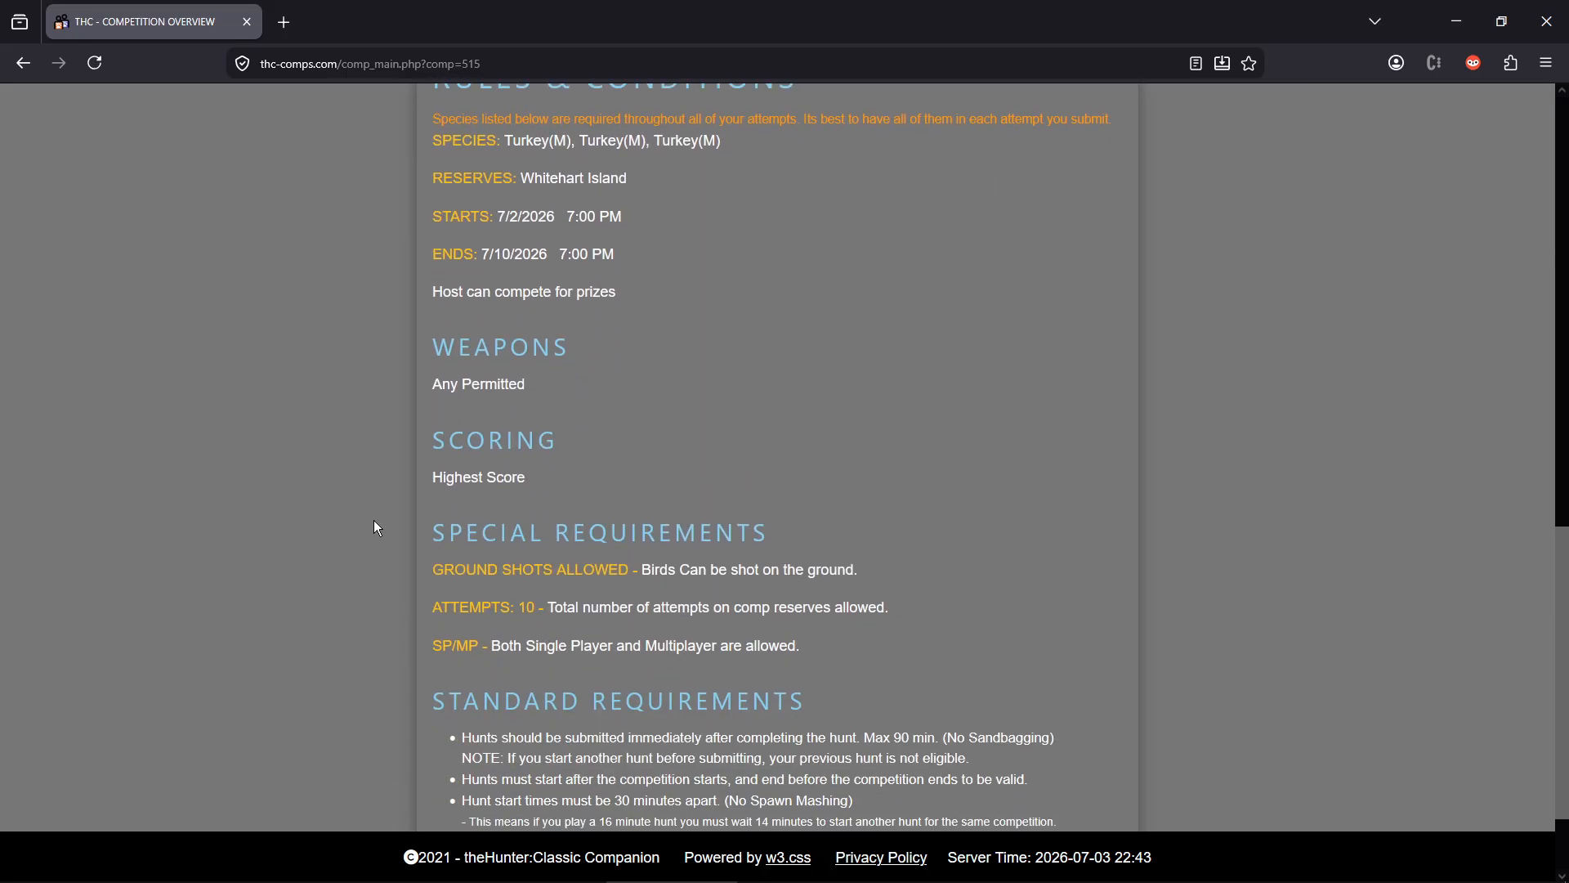
scroll(375, 521, up, 13)
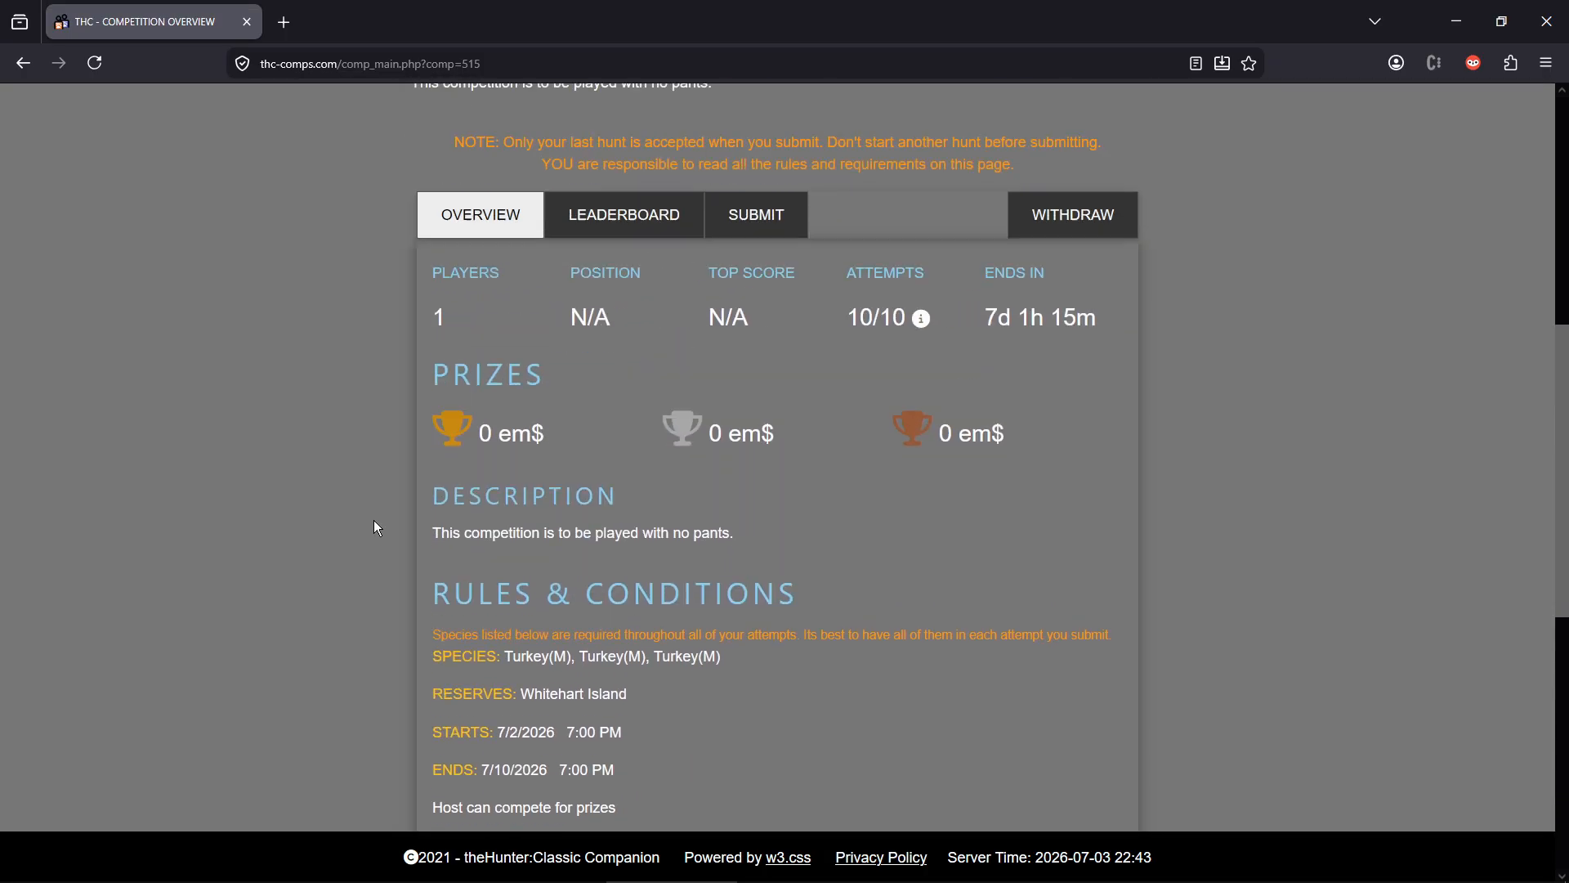
scroll(375, 528, up, 2)
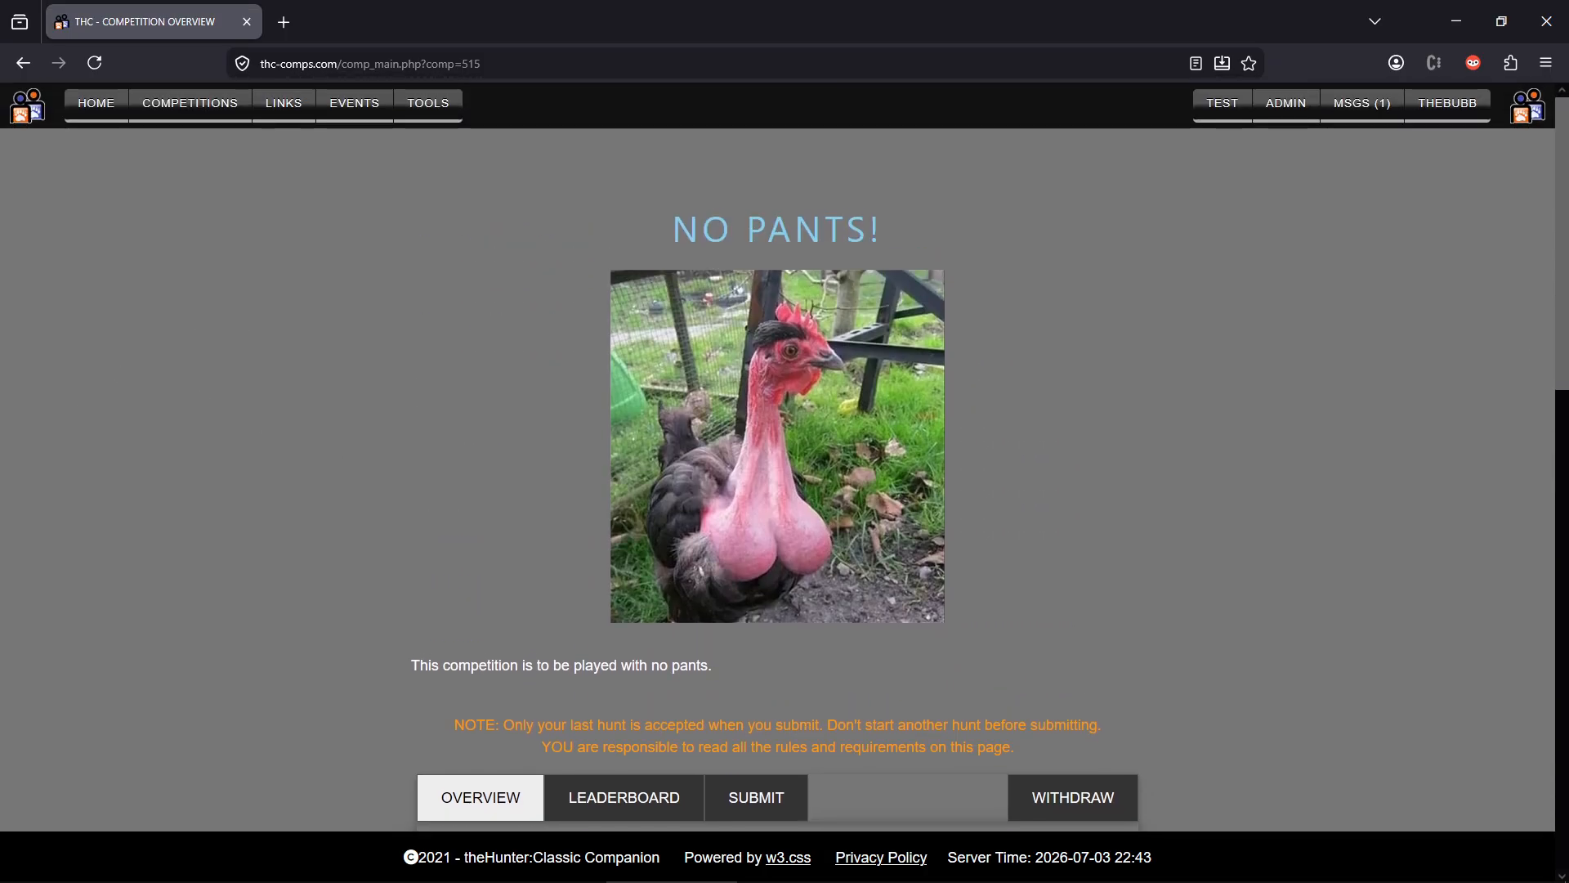